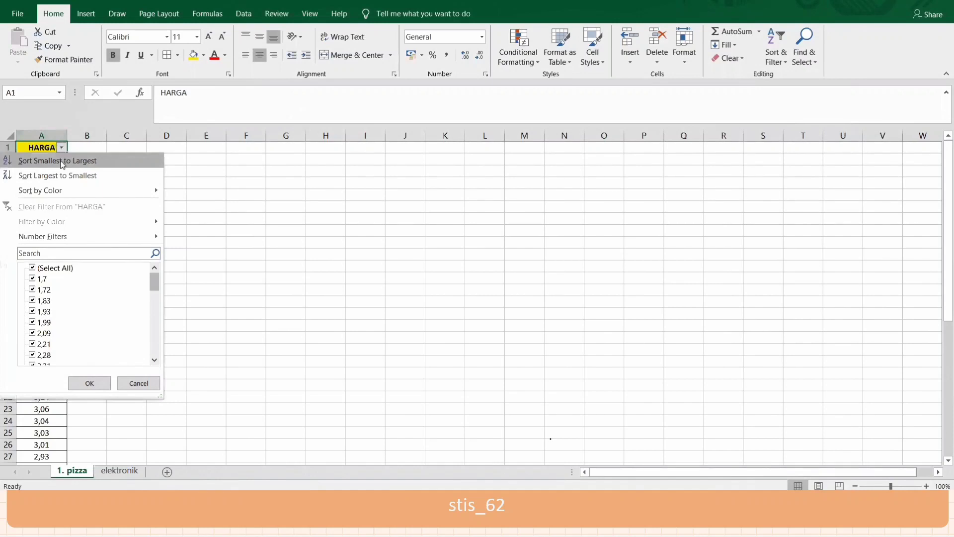
Sort the HARGA column from smallest to largest
click(62, 164)
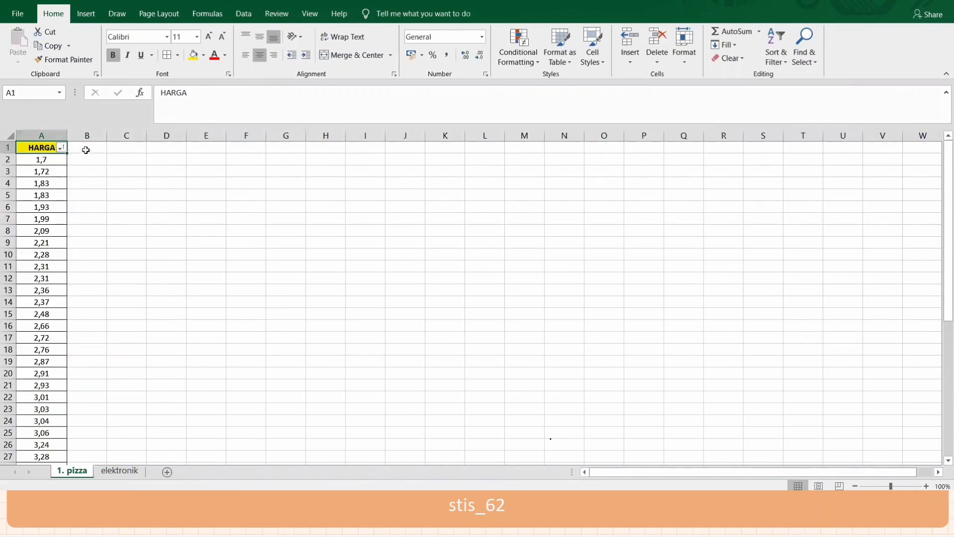
click(85, 149)
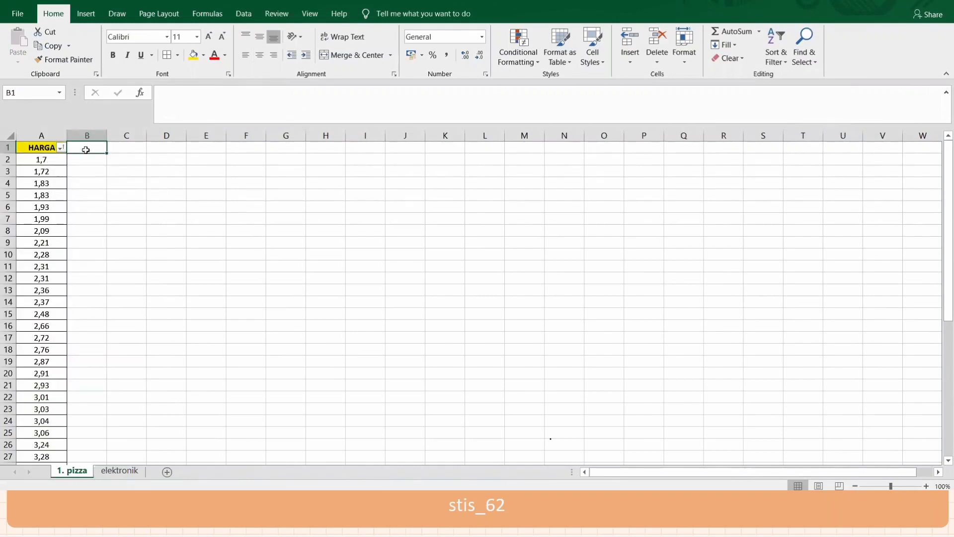
Generate Descriptive Statistics with summary statistics for A2:A46, output at E1, and widen column E to fit its labels
click(242, 15)
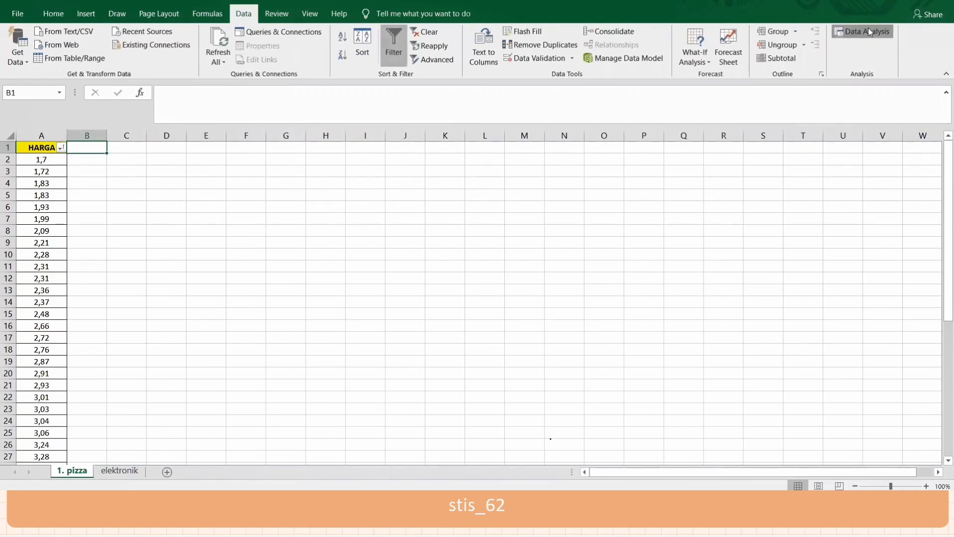
click(867, 31)
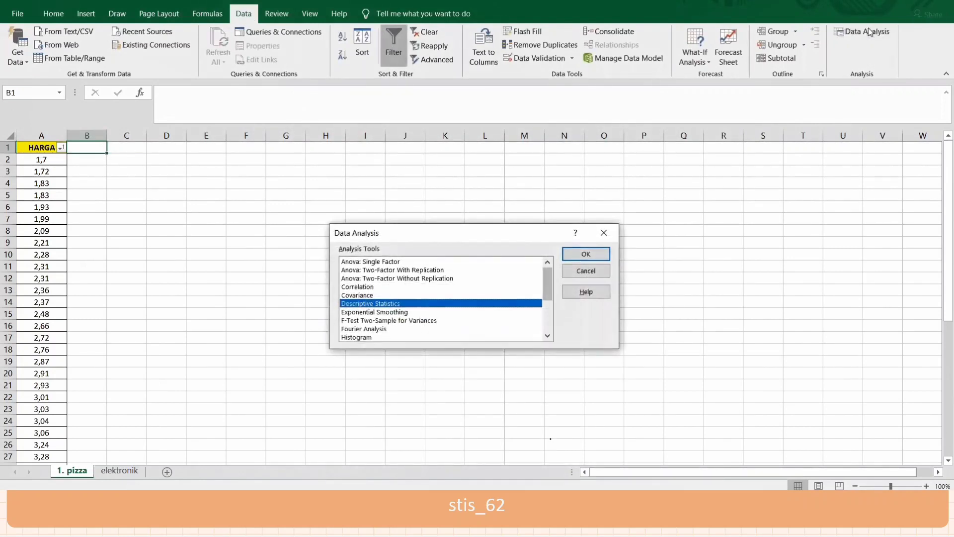
click(596, 255)
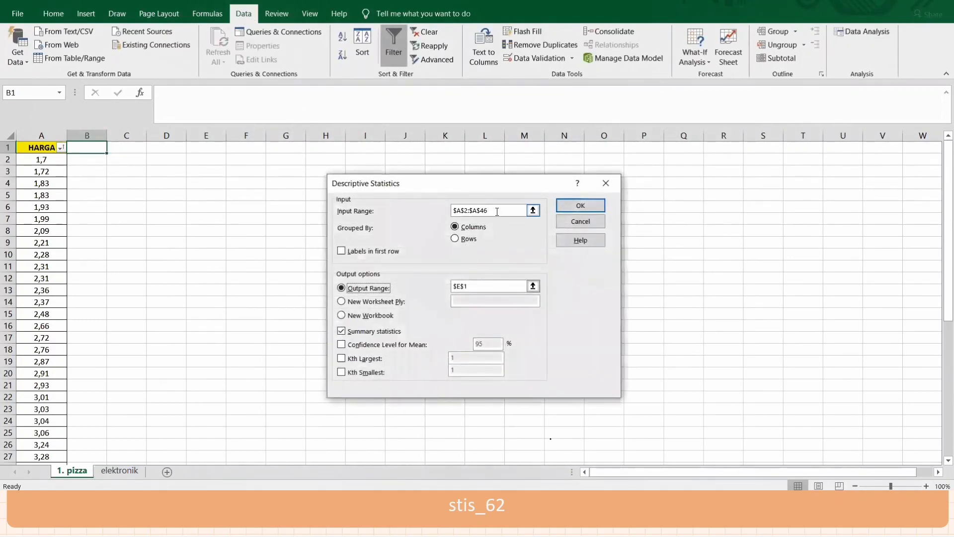
click(497, 211)
click(41, 148)
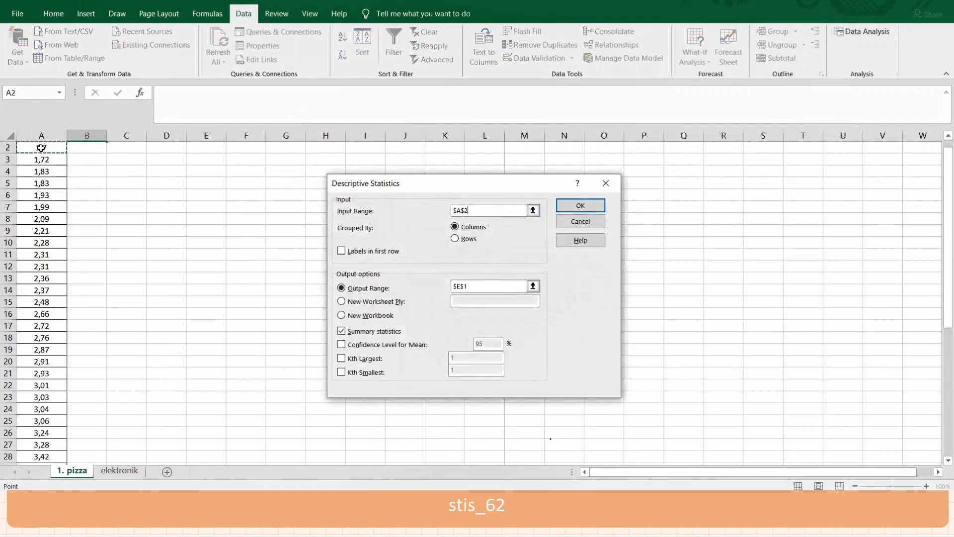
key(ctrl+shift+Down)
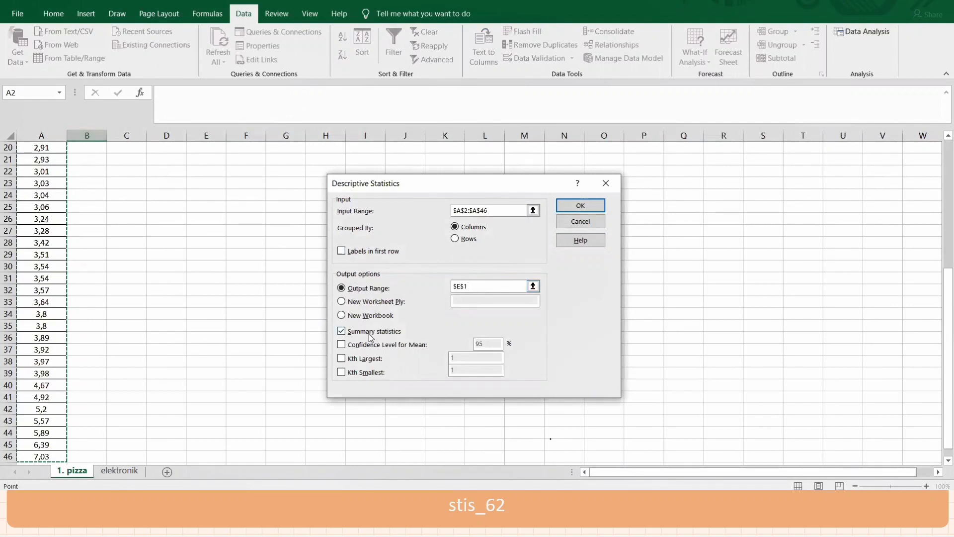
click(580, 206)
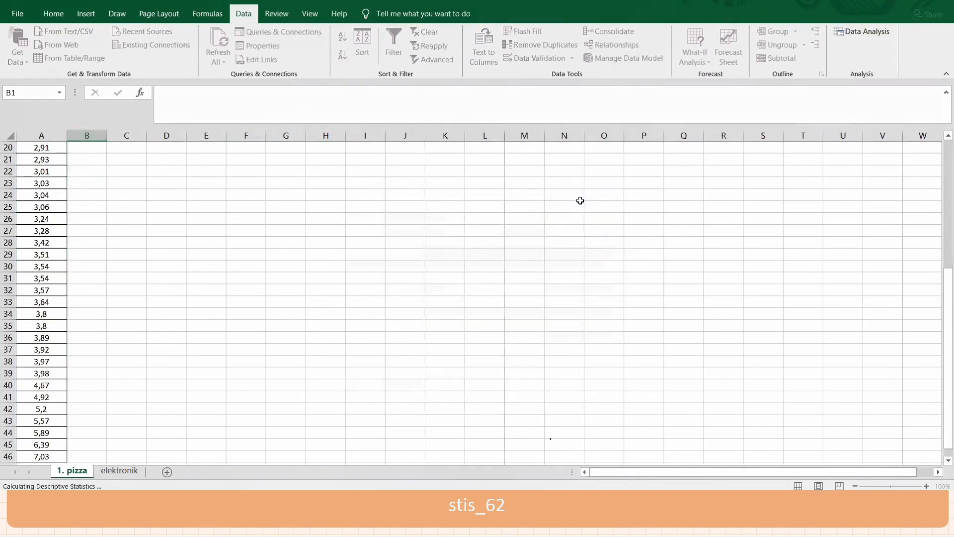
drag(226, 135, 258, 133)
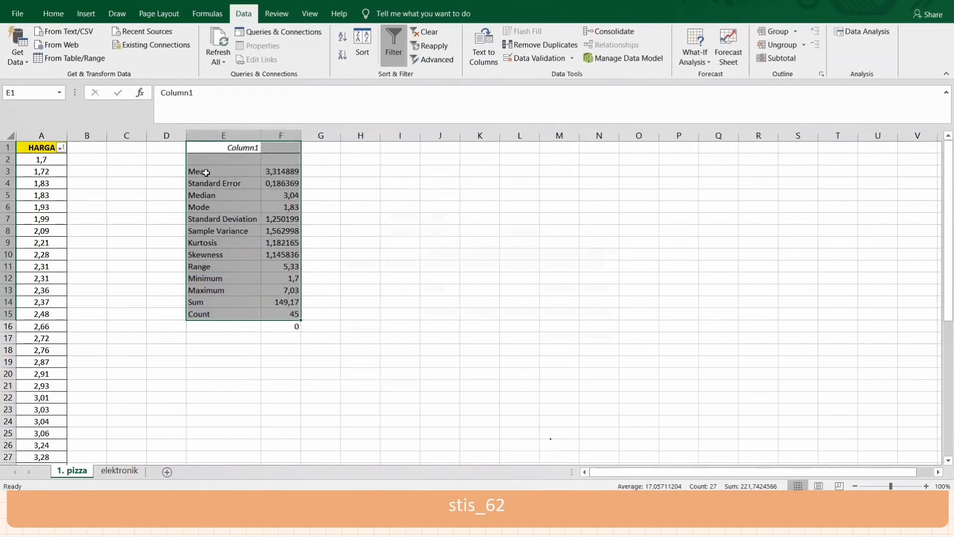
Highlight the Minimum and Maximum rows of the statistics table with a yellow fill
drag(206, 195, 276, 199)
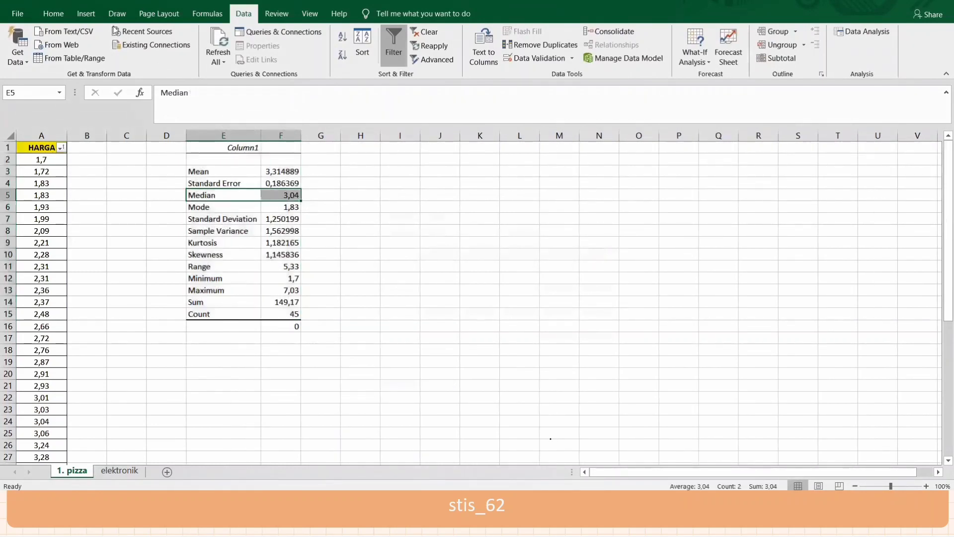
click(52, 13)
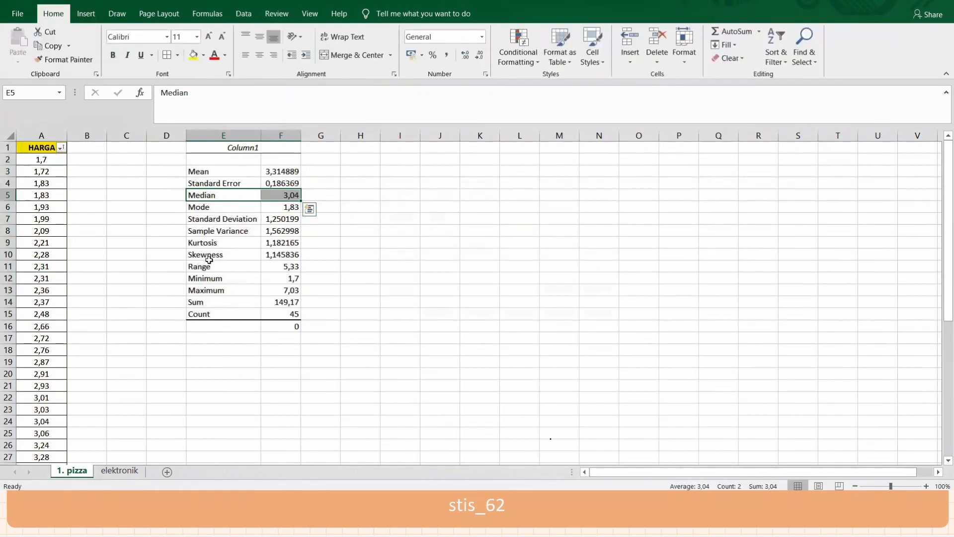
drag(207, 281, 272, 293)
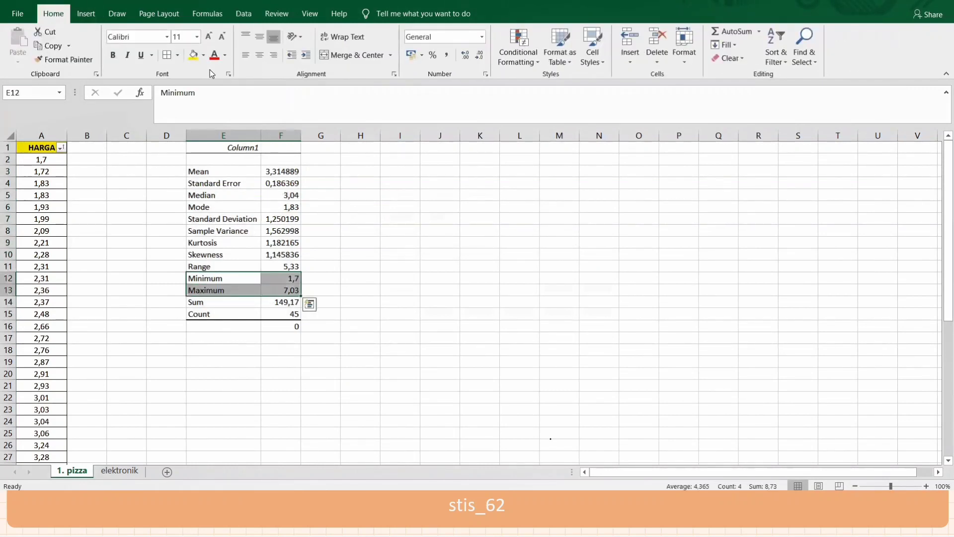
click(194, 55)
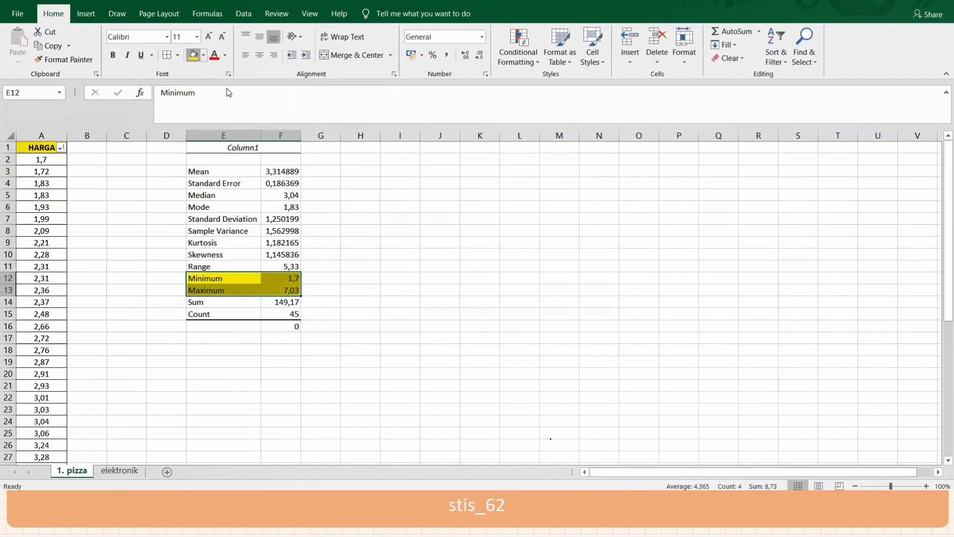
click(397, 303)
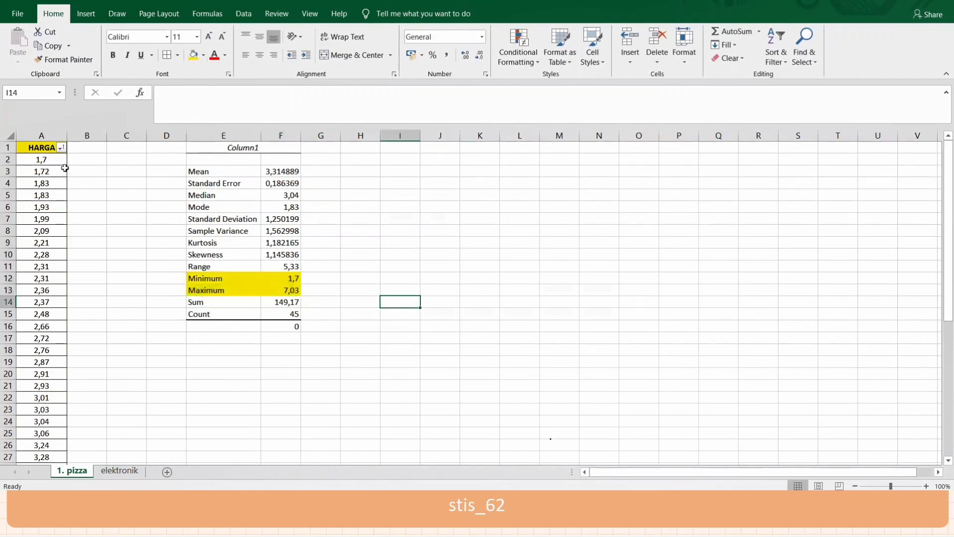
Enter the labels Q1, Q3 and IQR in cells H2 to H4
click(168, 193)
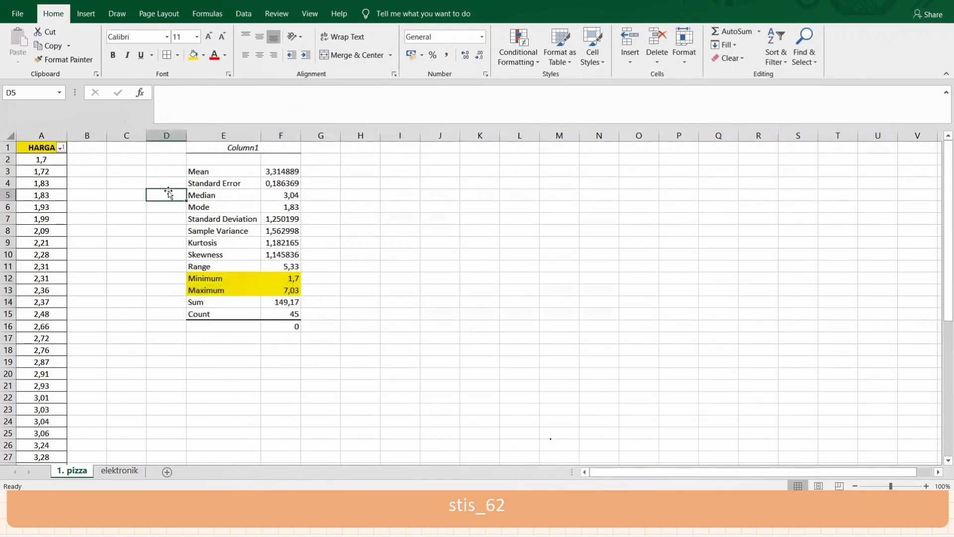
click(364, 160)
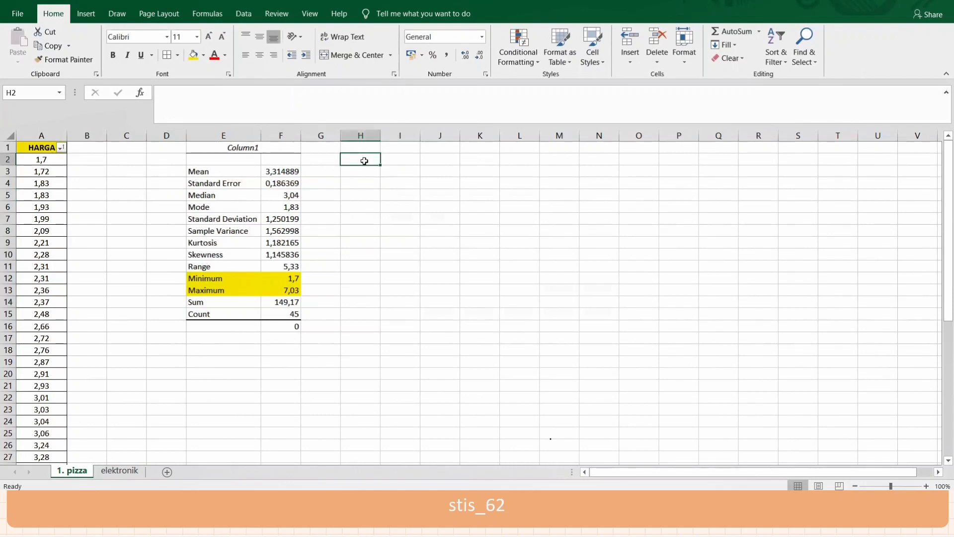
text(Q1)
key(Return)
text(Q3)
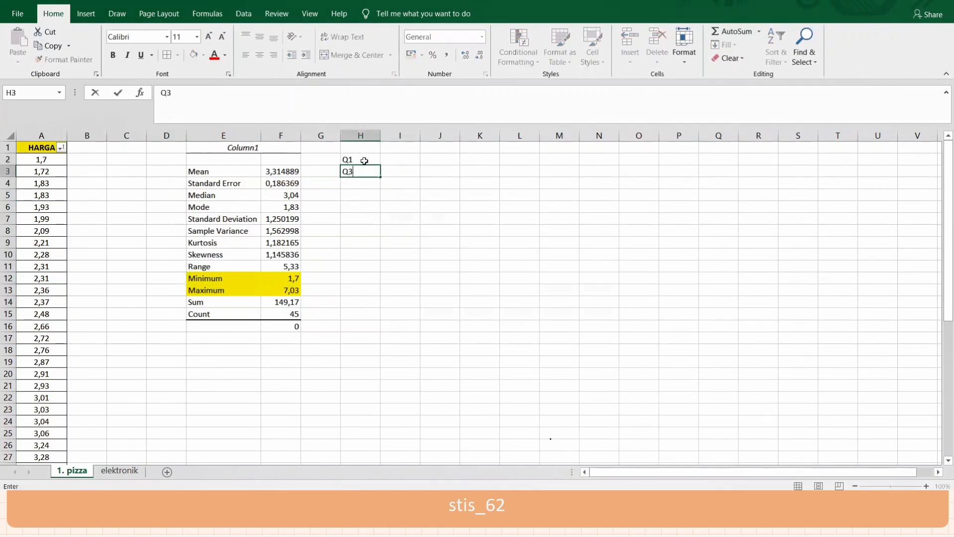
key(Return)
text(IQR)
key(Tab)
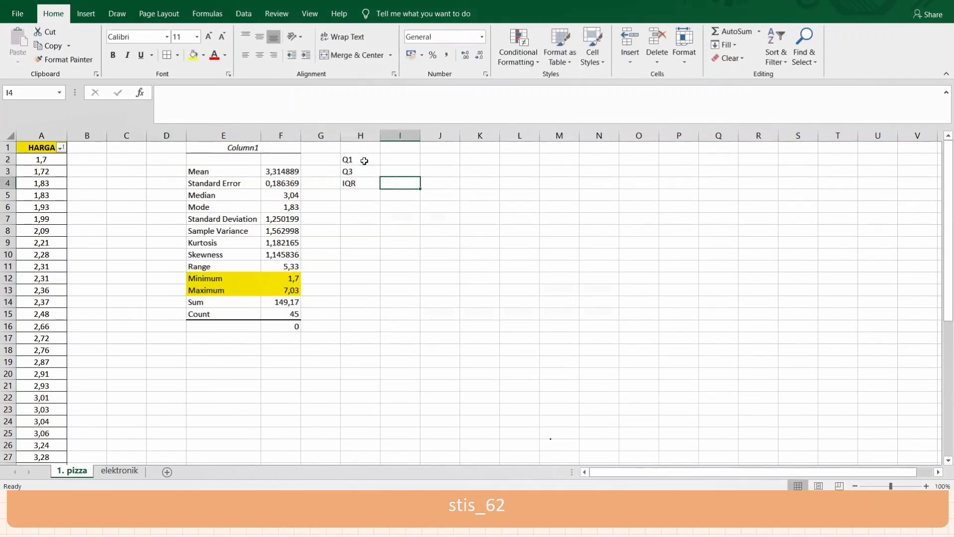
Calculate the first quartile in I2 with =QUARTILE.EXC(A2:A46;1)
key(Up)
key(Up)
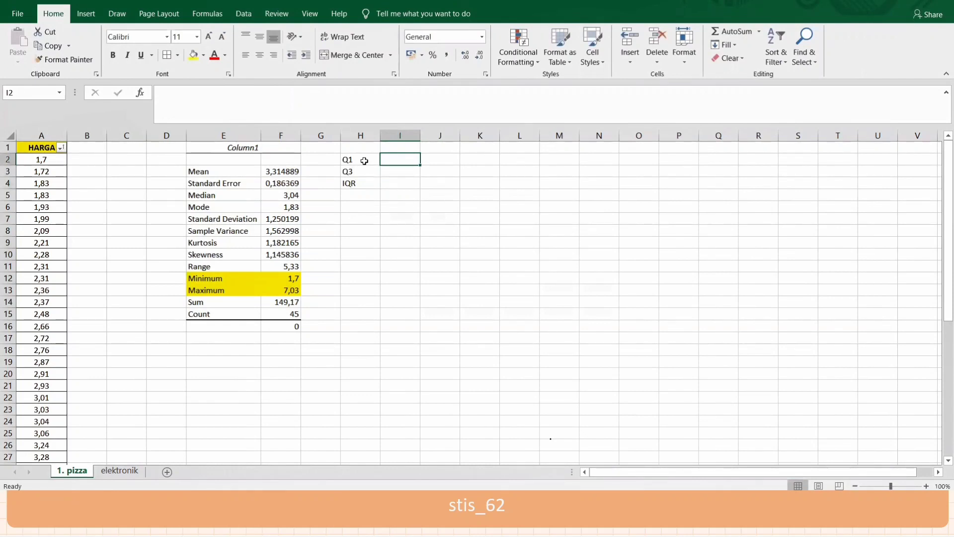
text(=QUART)
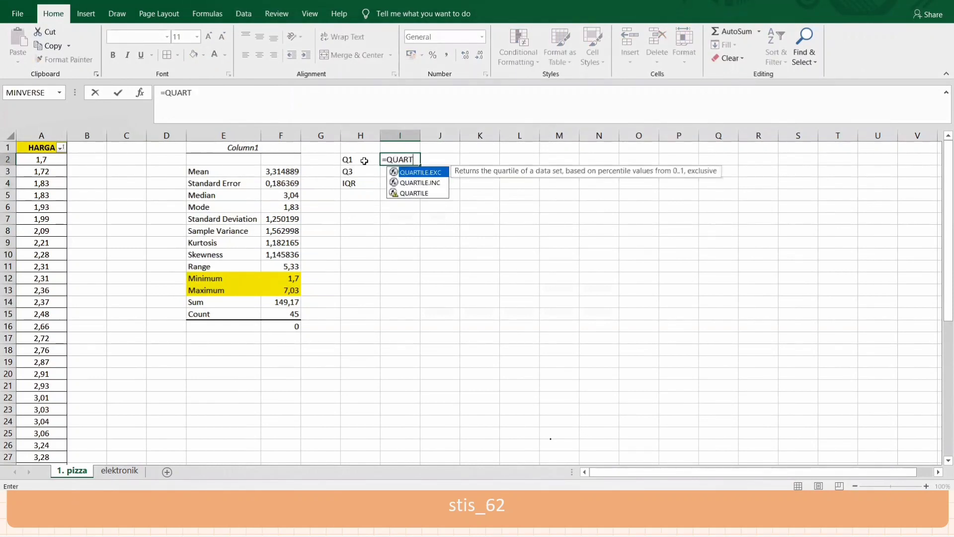
double_click(443, 173)
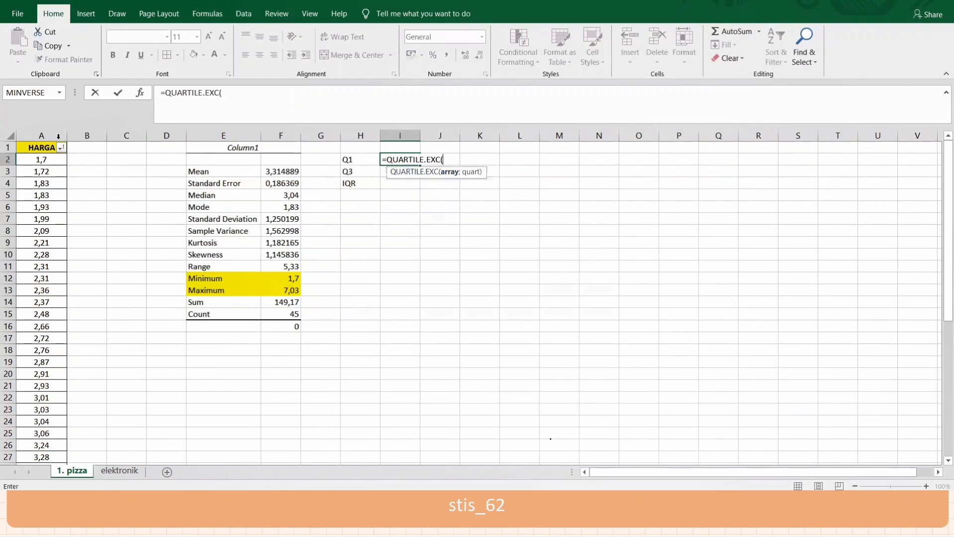
click(47, 160)
key(ctrl+shift+Down)
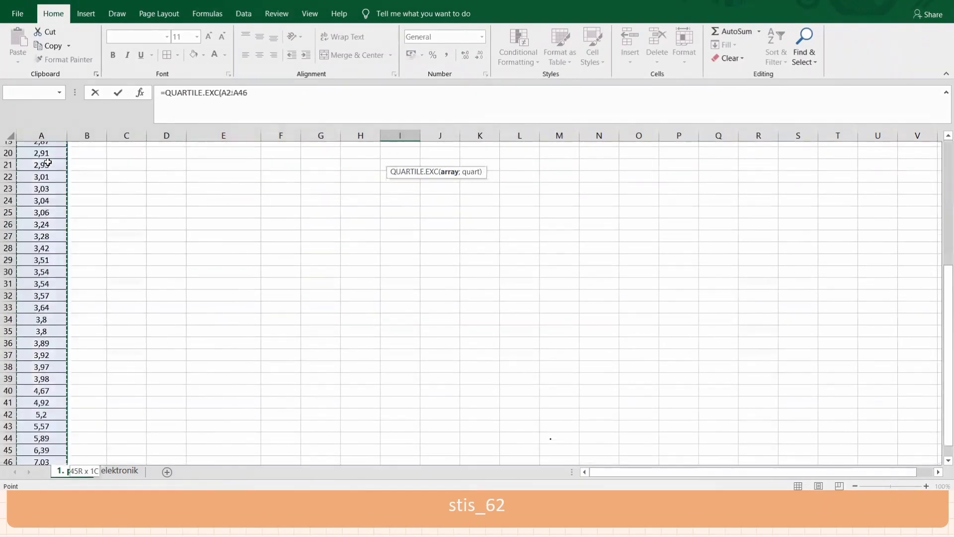
text(;)
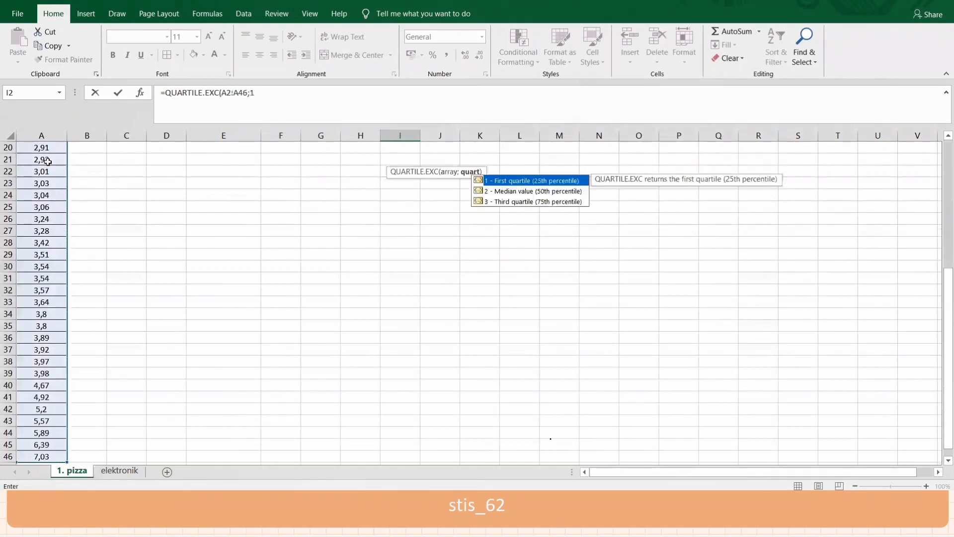
text(1))
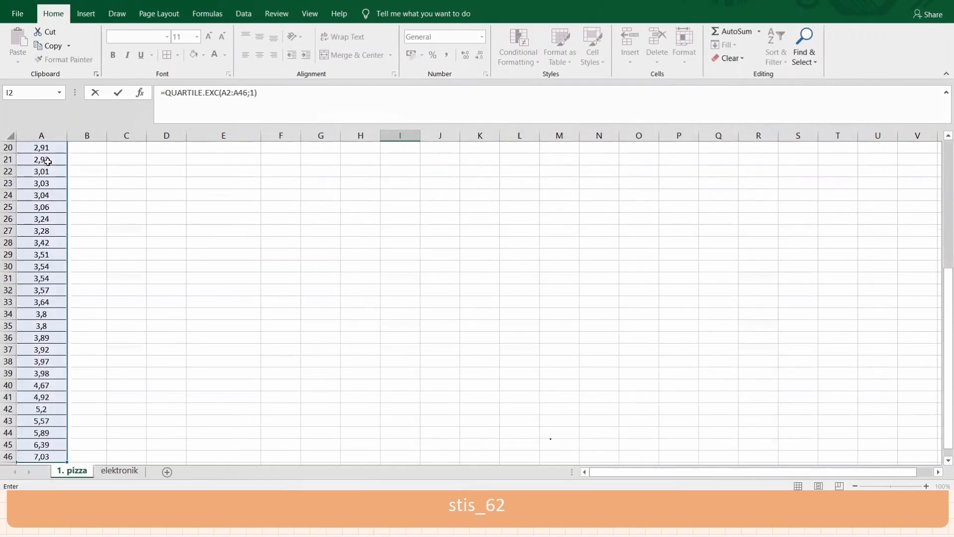
key(Return)
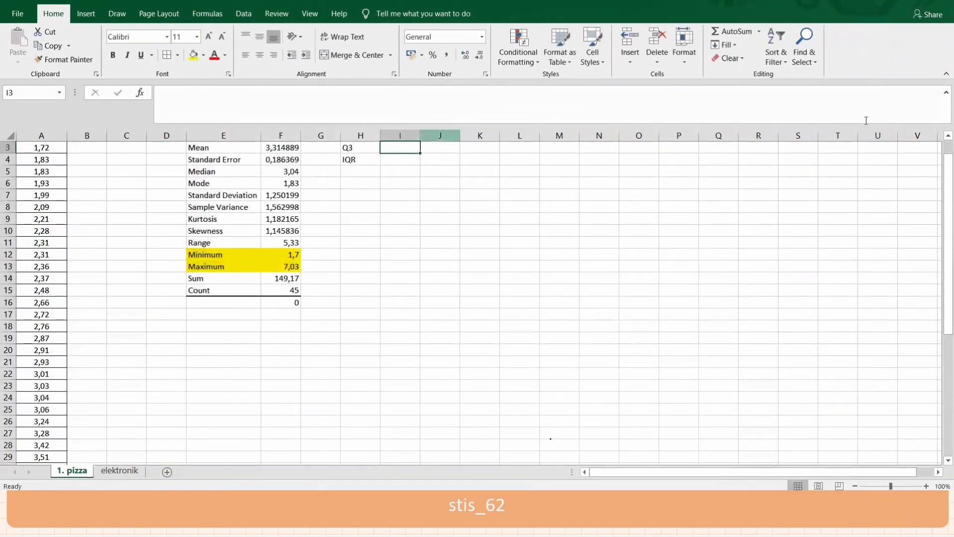
scroll(936, 131, up, 1)
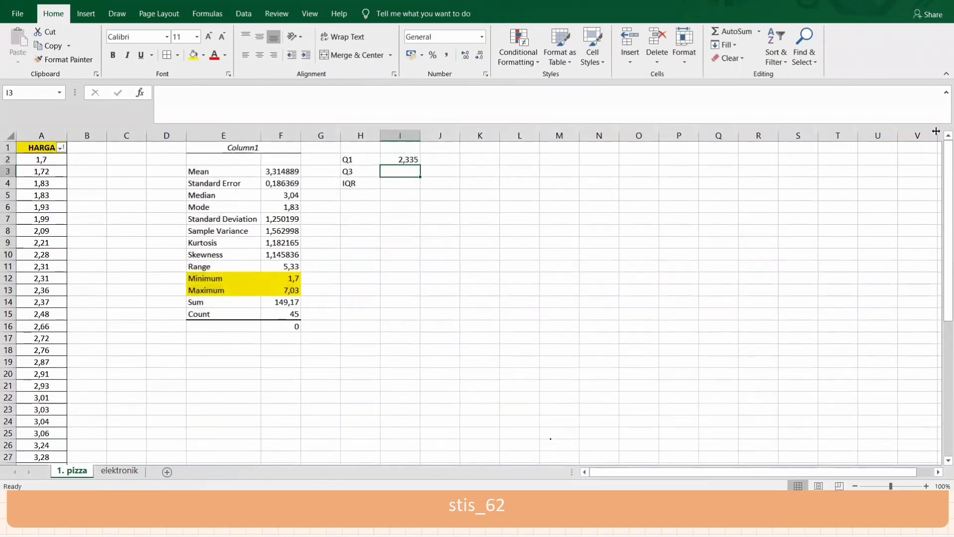
Calculate the third quartile in I3 with =QUARTILE.EXC(A2:A46;3)
text(=QUART)
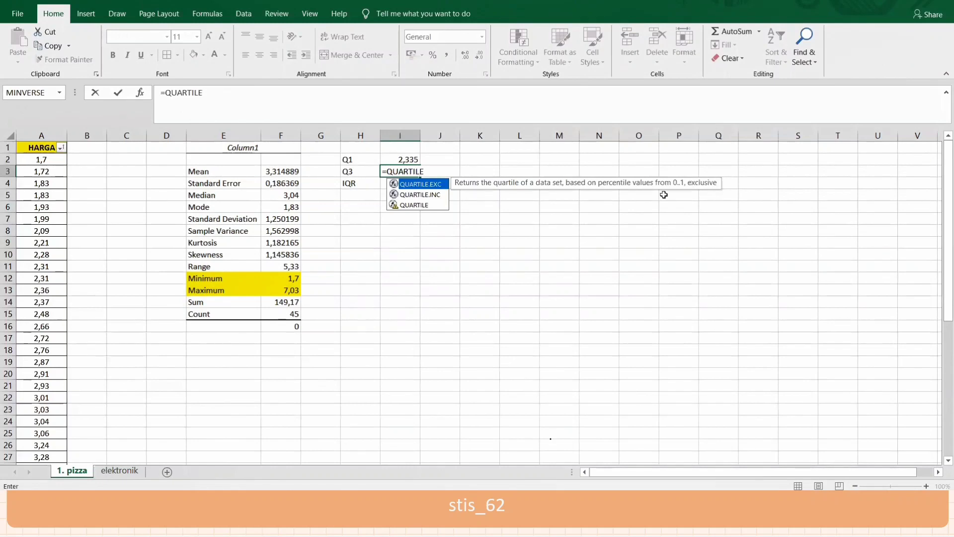
text(ILE)
double_click(421, 185)
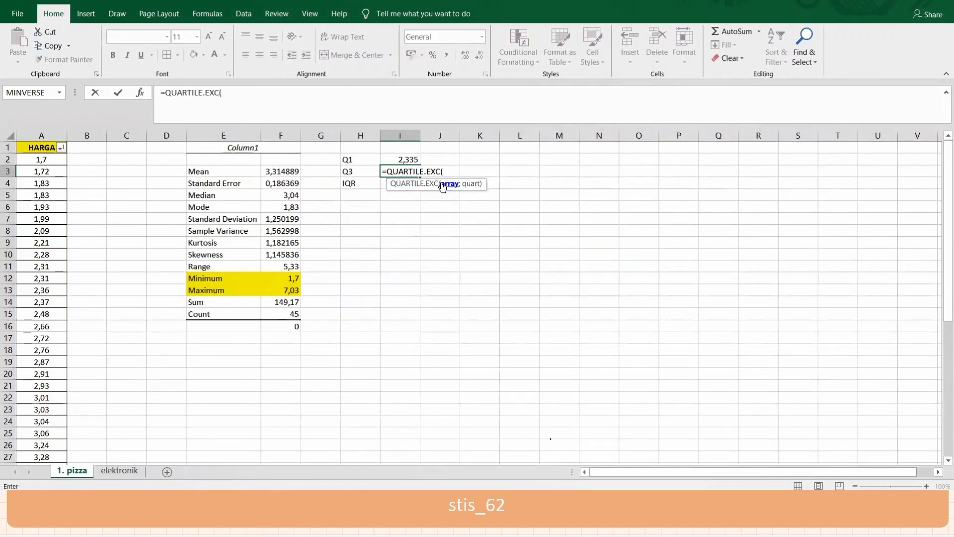
click(29, 160)
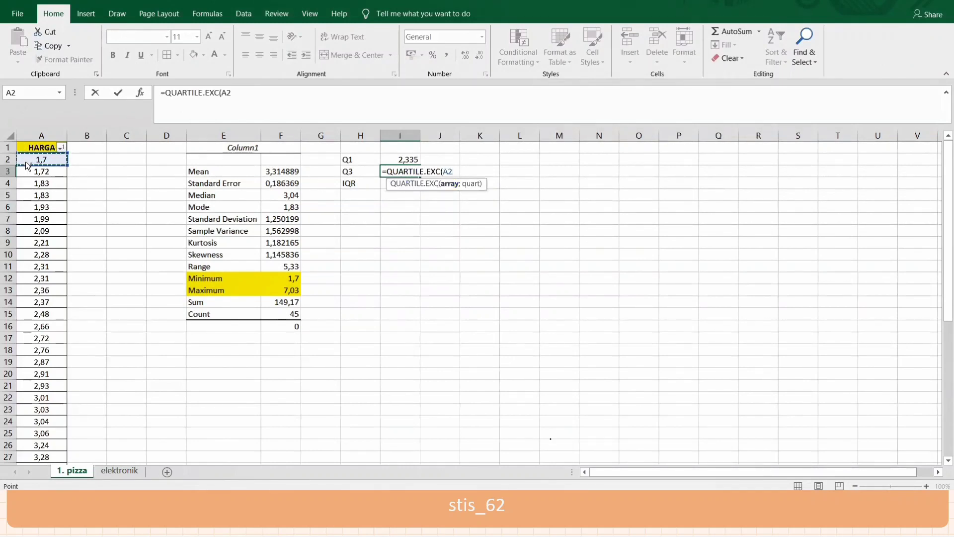
key(ctrl+shift+Down)
text(;3)
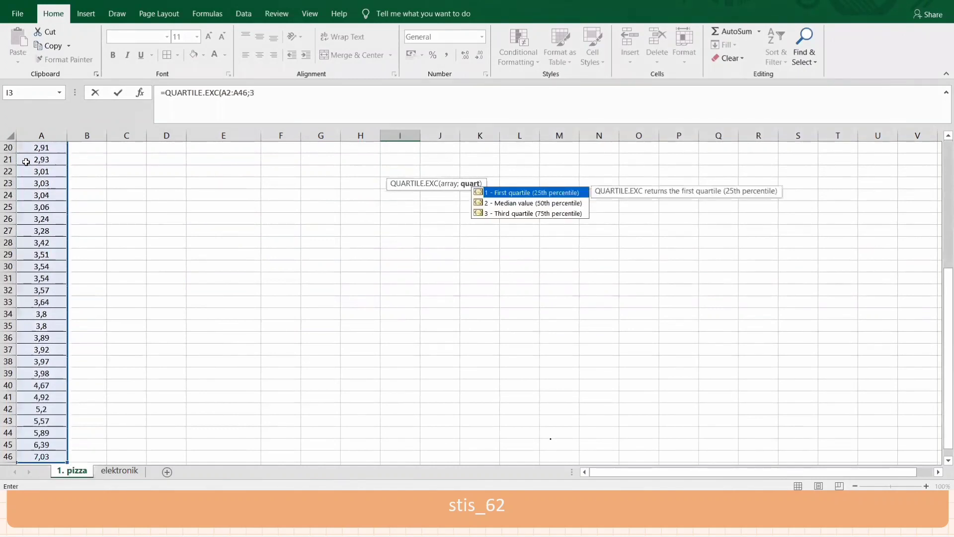
text())
key(Return)
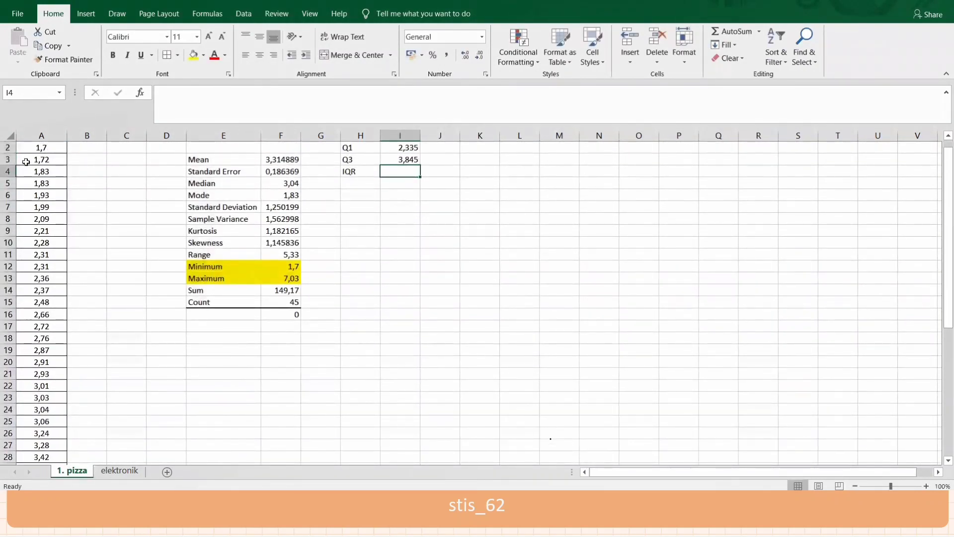
Calculate the interquartile range in I4 as Q3 minus Q1 with =I3-I2
text(=)
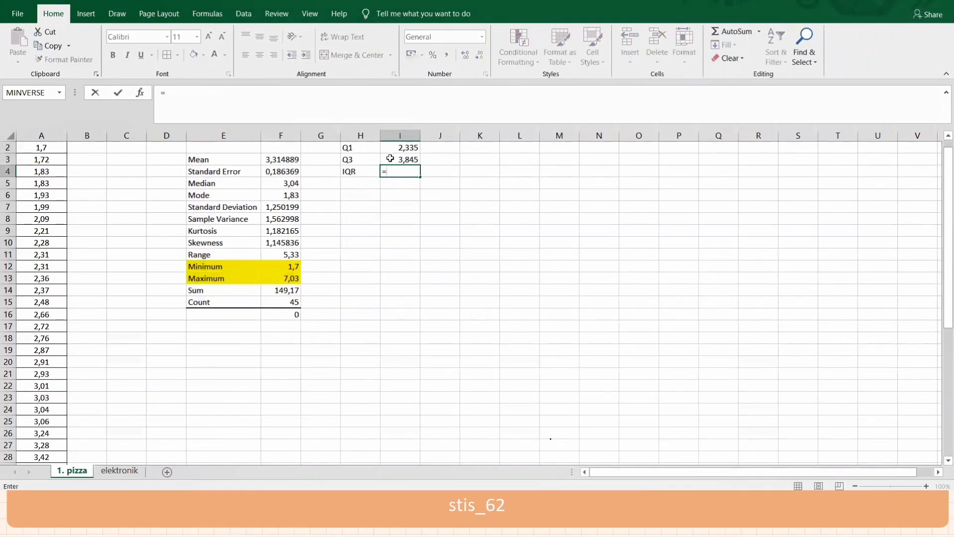
click(390, 158)
text(-)
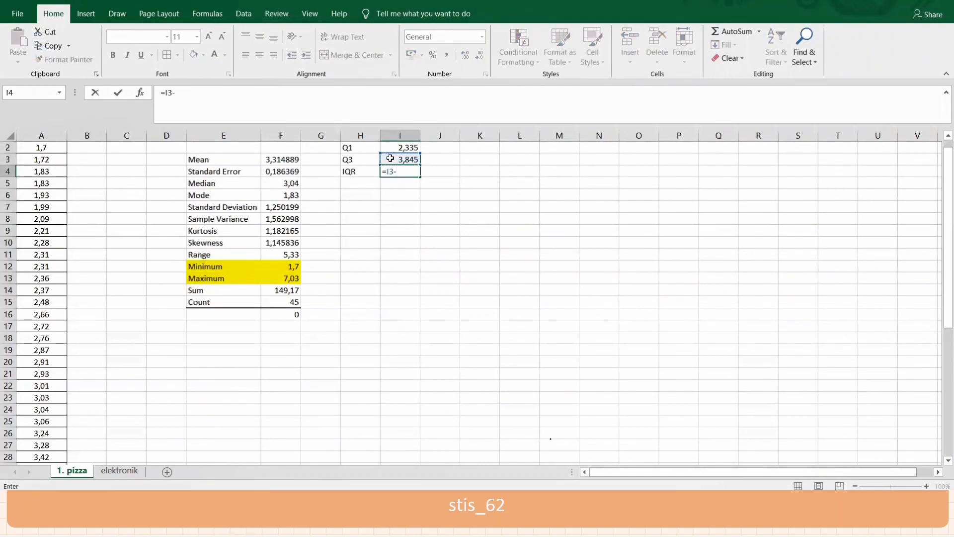
click(397, 149)
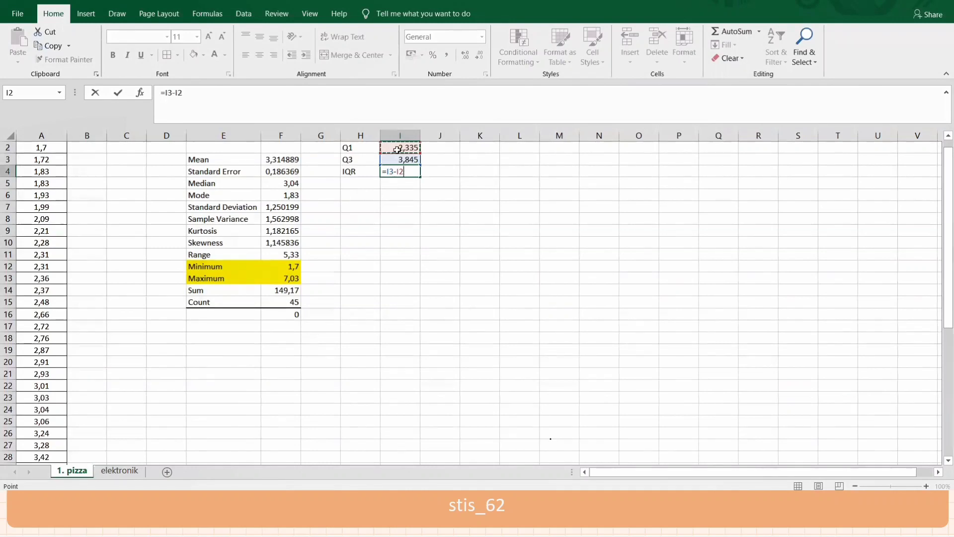
key(Return)
click(361, 199)
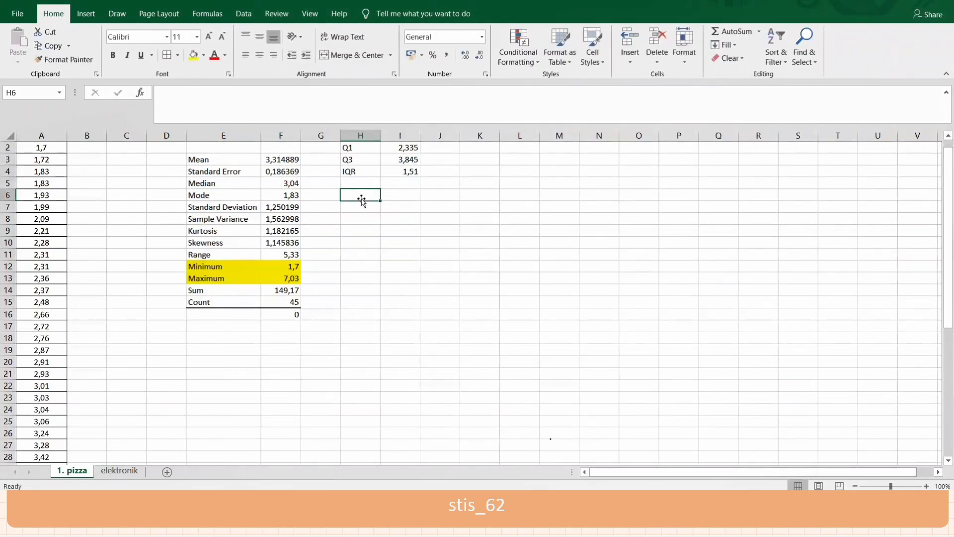
Enter the labels BBP in H6 and BAP in H7
text(BBP)
key(Return)
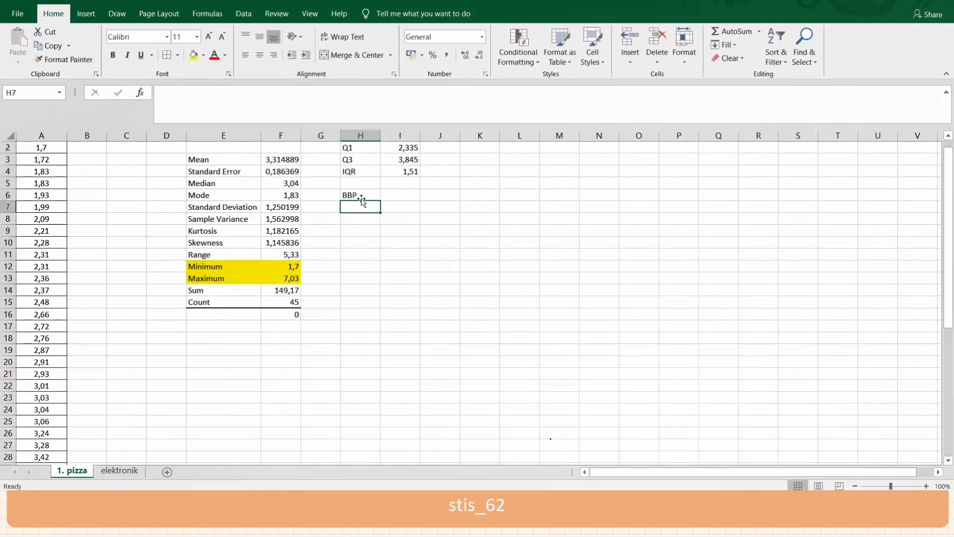
text(BA)
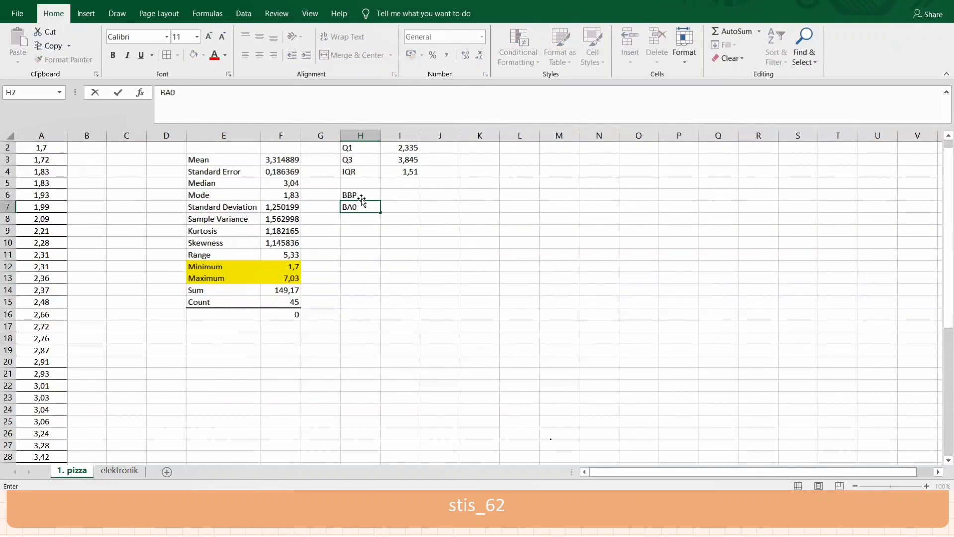
text(P)
key(Tab)
Write the fence formulas as text: Q1-1,5*IQR in I6 and Q3+1,5*IQR in I7
key(Up)
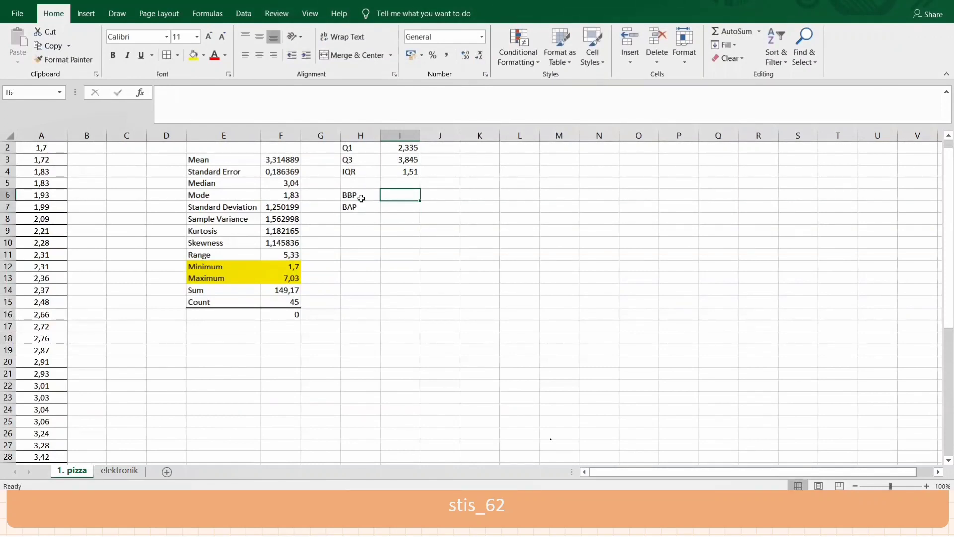
text(Q1-1,)
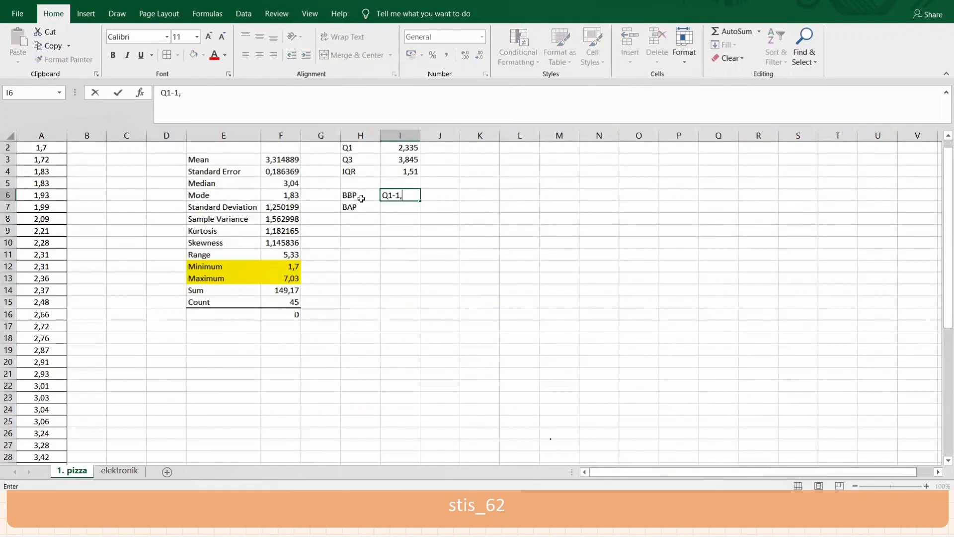
text(5*IQR)
key(Return)
text(Q3)
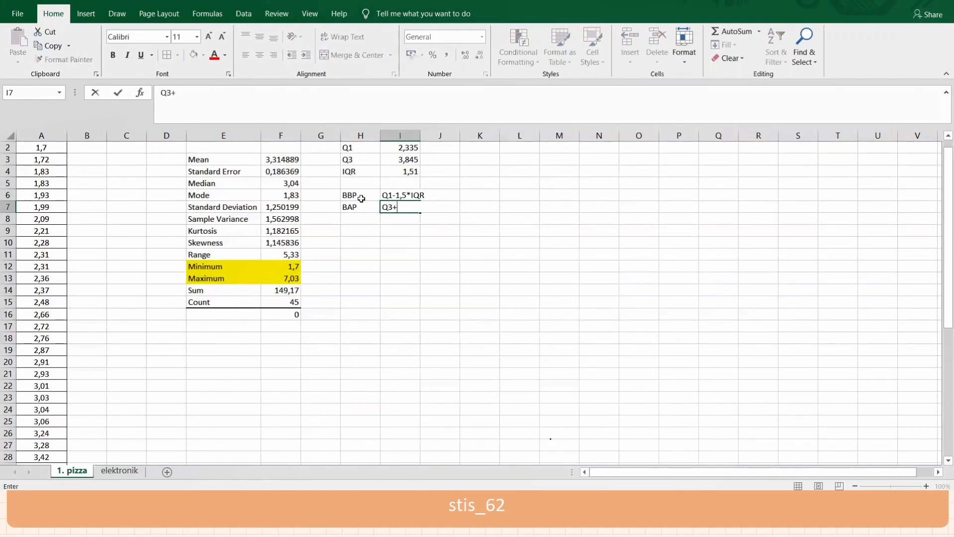
text(+1,5*IQR)
key(Tab)
Calculate the BBP value in J6 with =I2-1,5*I4
key(Up)
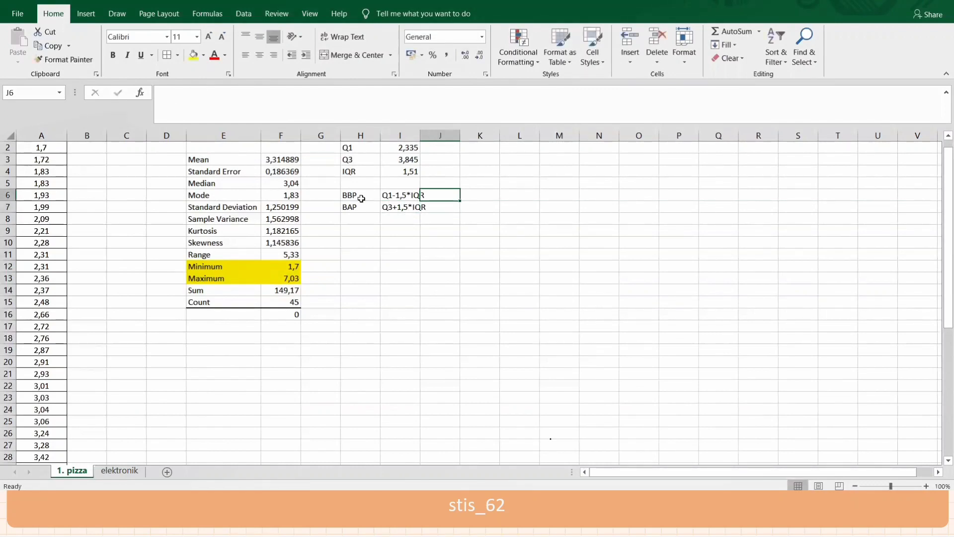
text(=)
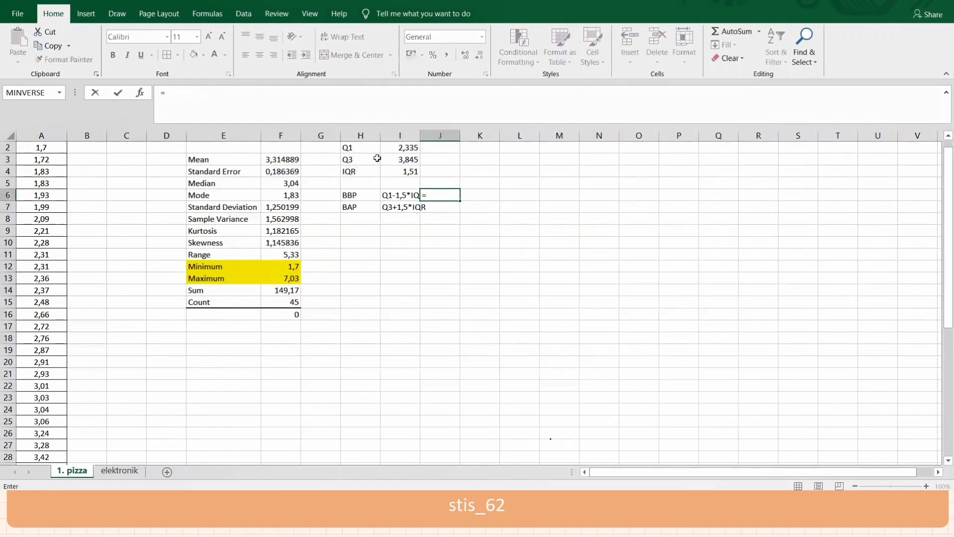
click(401, 148)
text(-)
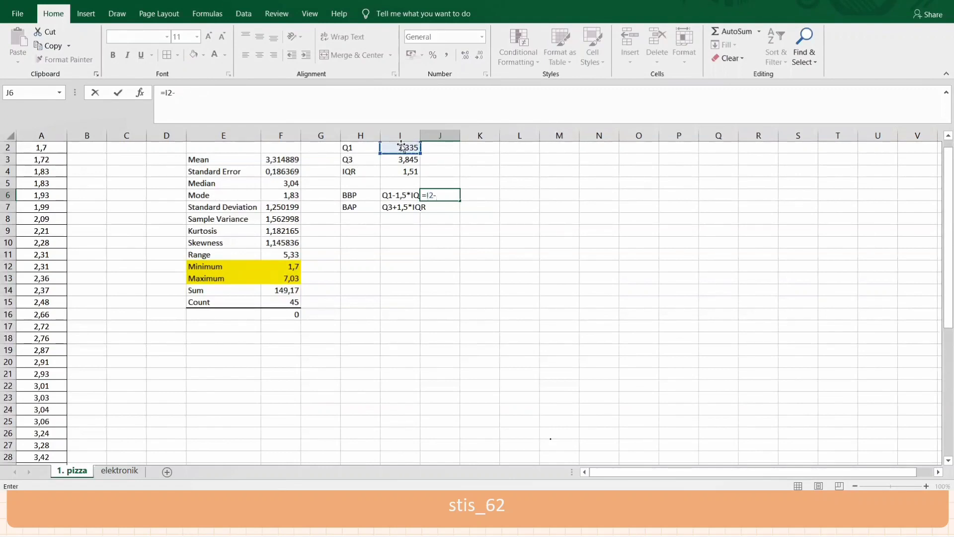
text(1,5*)
click(406, 171)
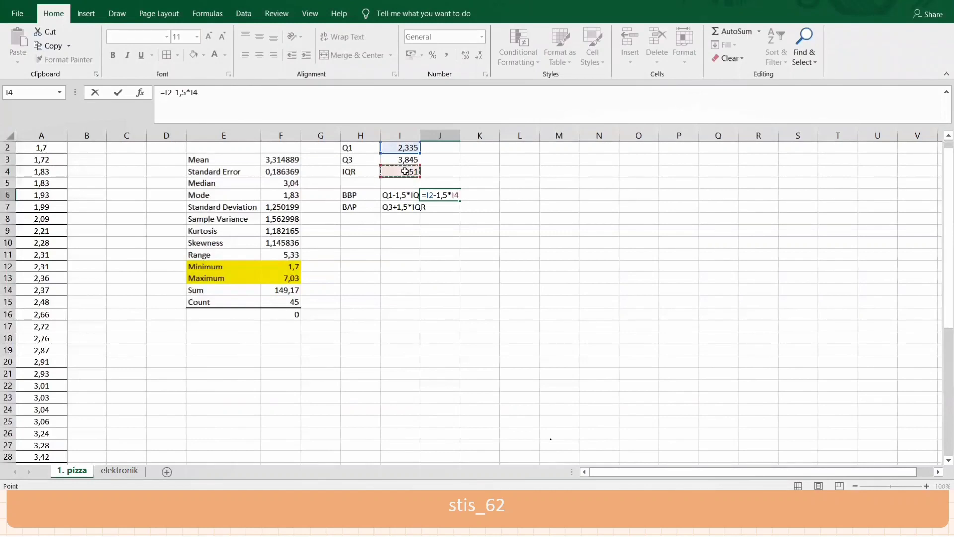
key(Return)
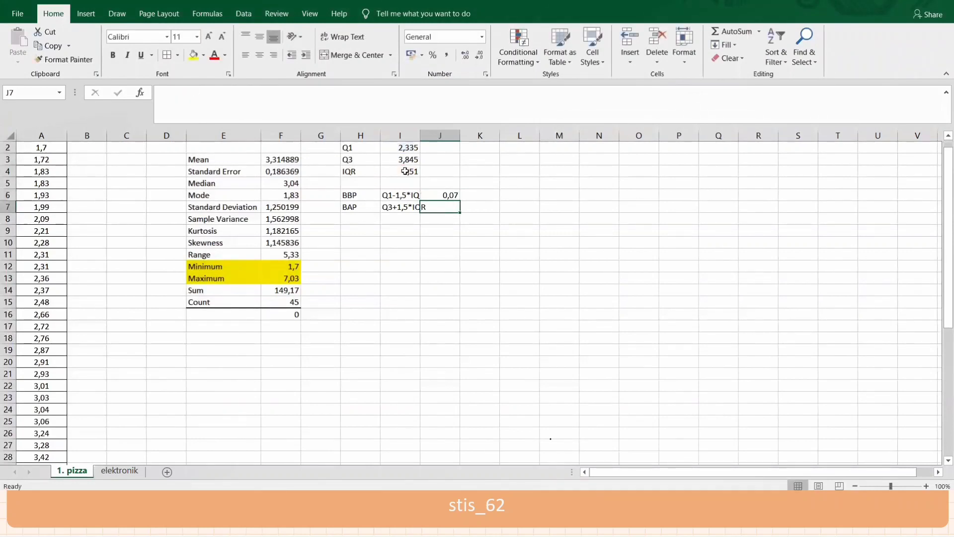
Calculate the BAP value in J7 with =I3+1,5*I4
text(=)
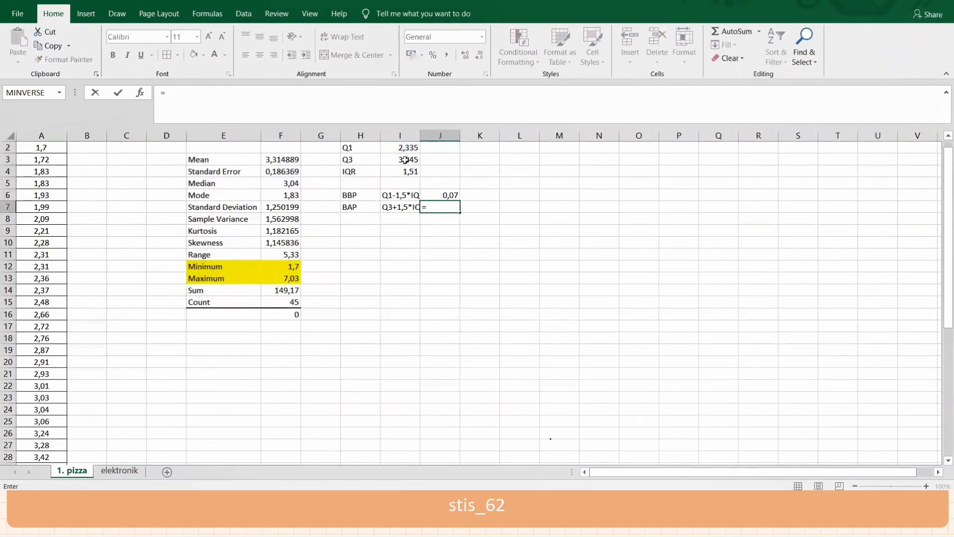
click(406, 160)
text(+1,5*)
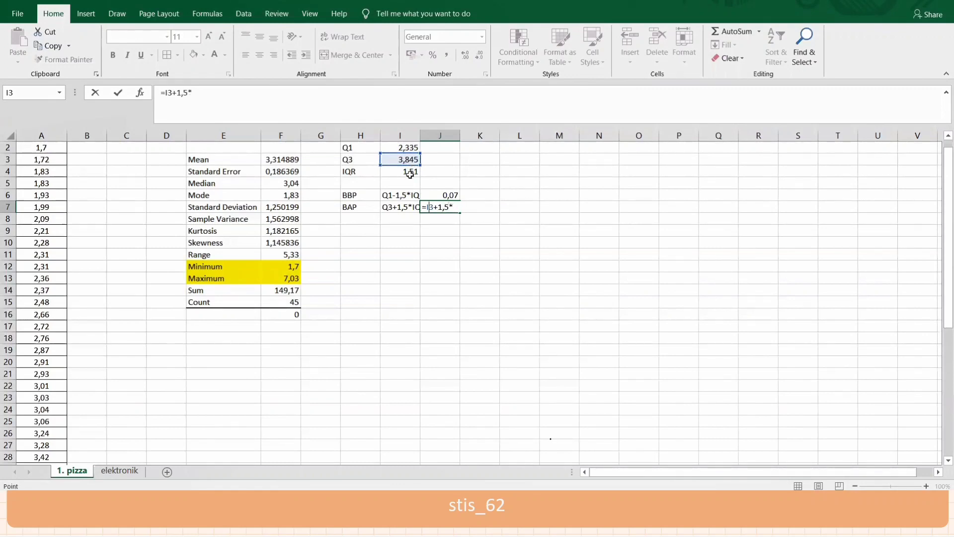
click(410, 174)
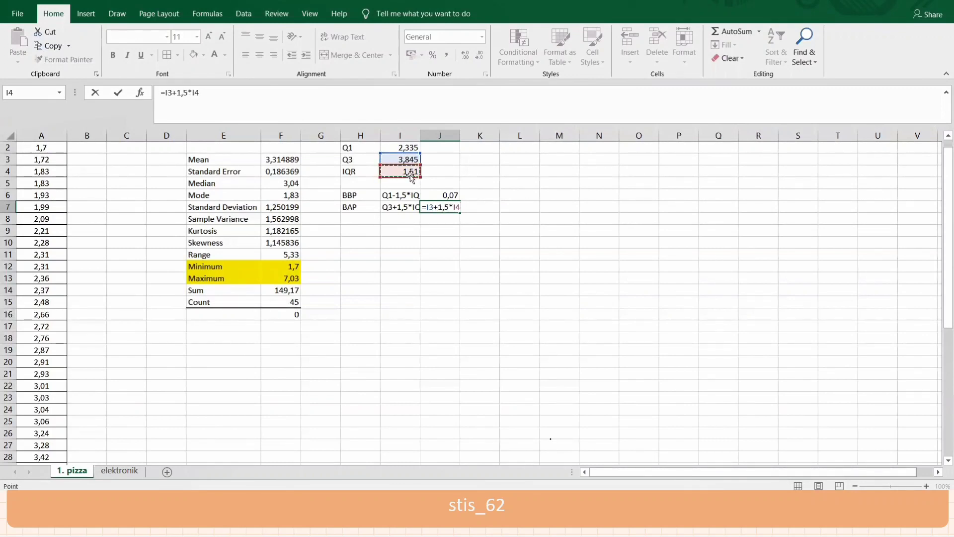
key(Return)
Enter the labels BBPJ in K6 and BAPJ in K7
key(Right)
key(Up)
key(Up)
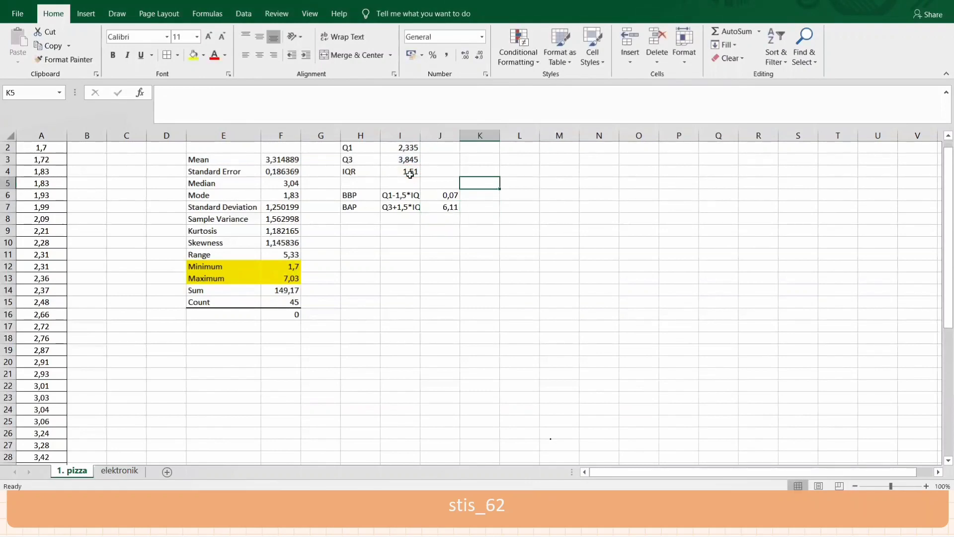
text(BBPJ)
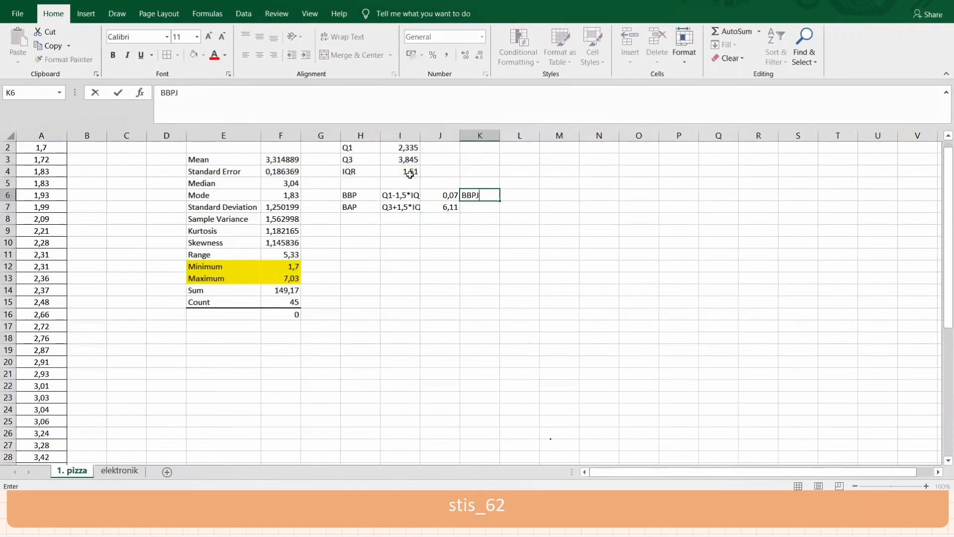
key(Return)
text(BAPJ)
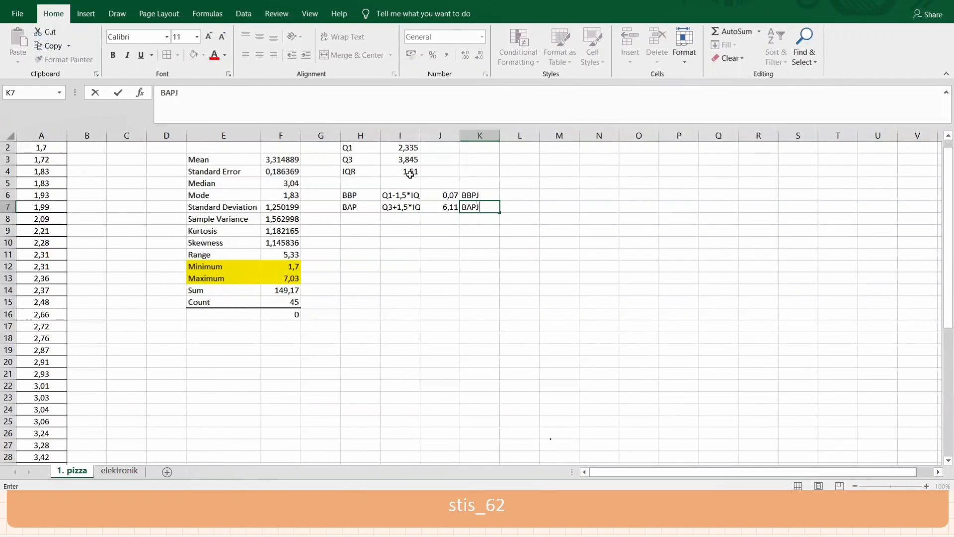
key(Right)
Write the far-fence formulas as text: Q1-3*IQR in L6 and Q3+3*IQR in L7
key(Up)
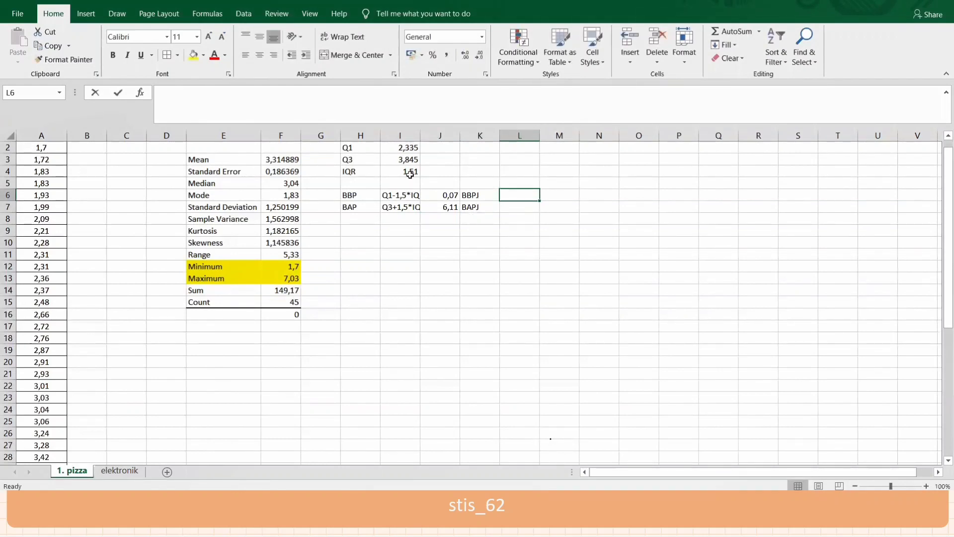
text(Q1-3)
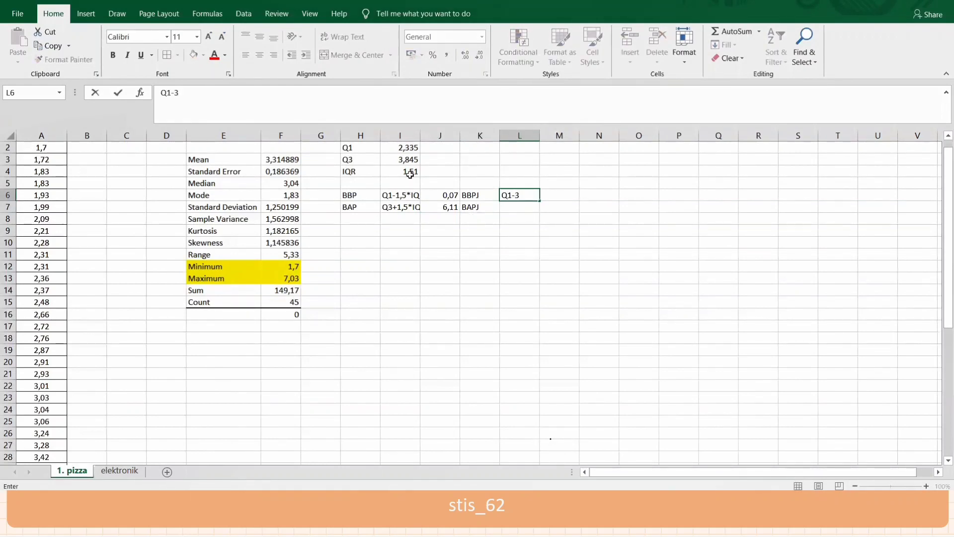
text(*IQR)
key(Return)
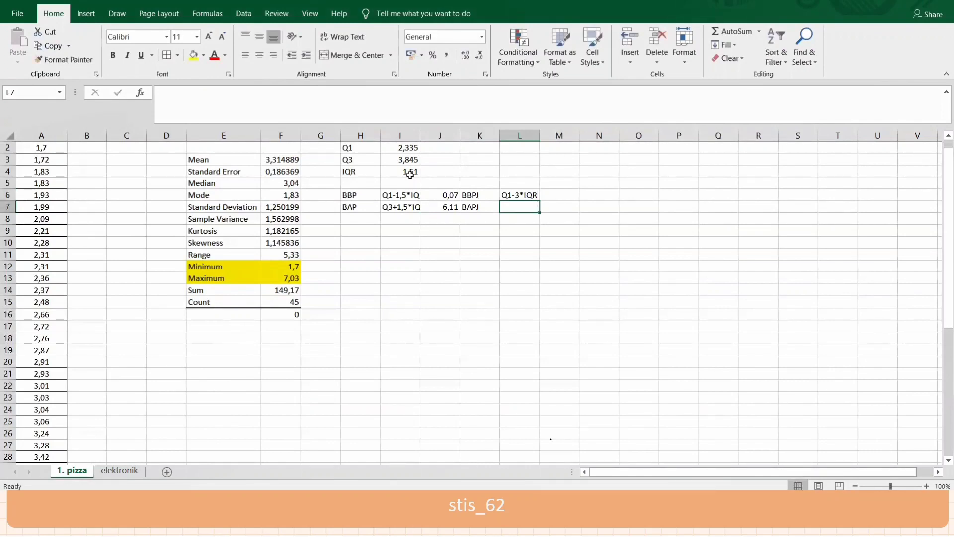
text(Q3)
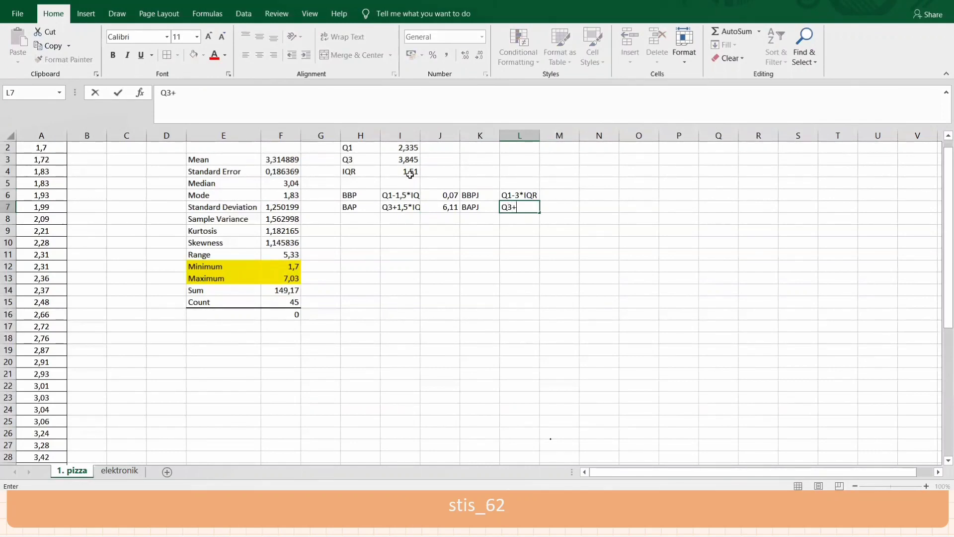
text(+3*IQR)
key(Tab)
Calculate the BBPJ value in M6 with =I2-3*I4
key(Up)
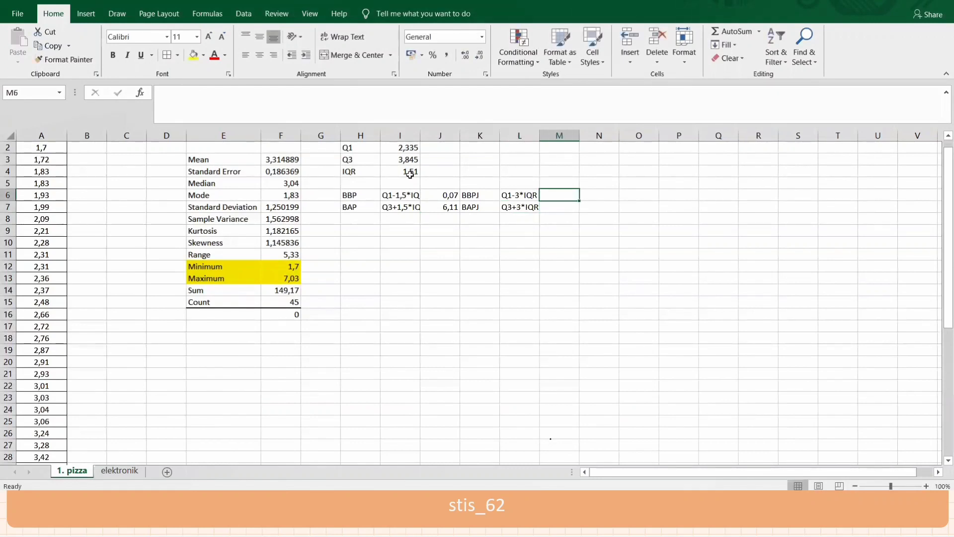
text(=)
click(405, 146)
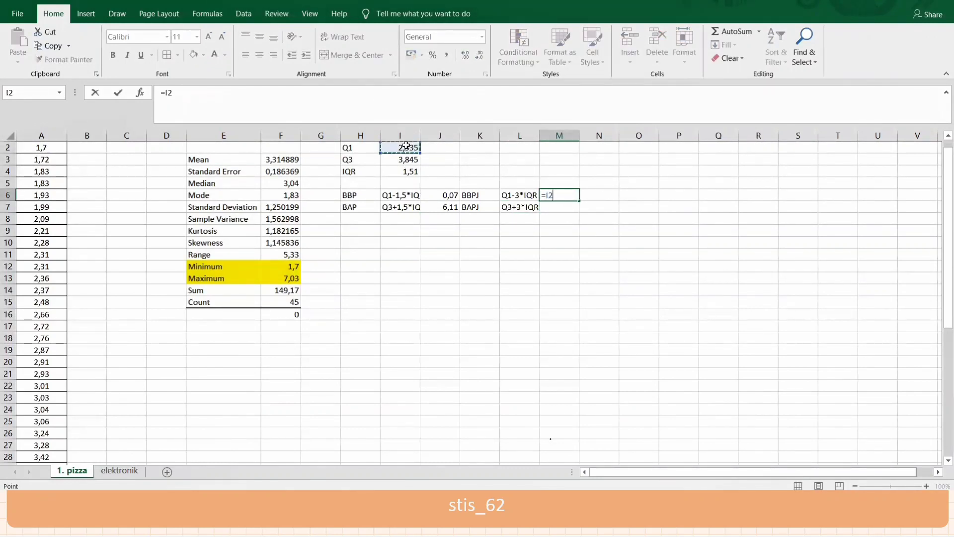
text(-3*)
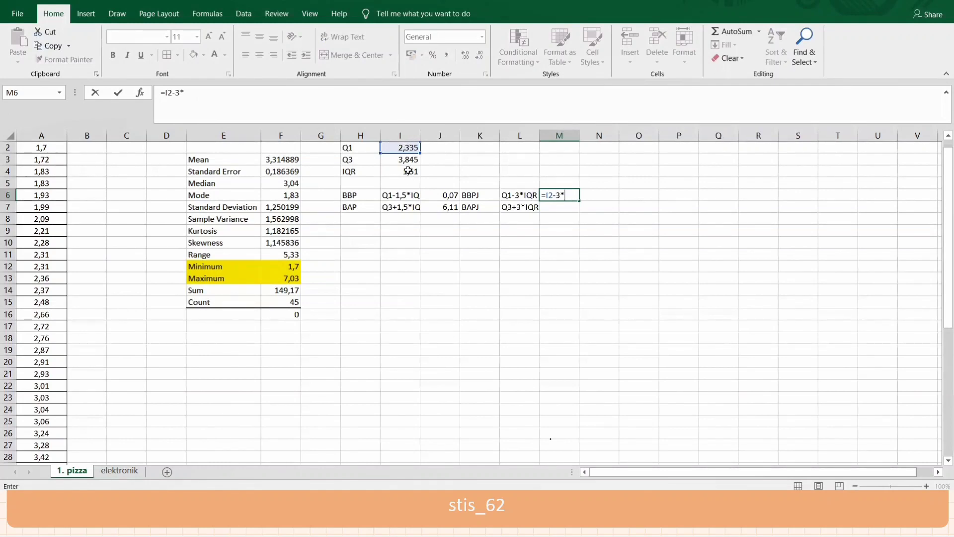
click(408, 170)
key(Return)
Calculate the BAPJ value in M7 with =I3+3*I4
text(=)
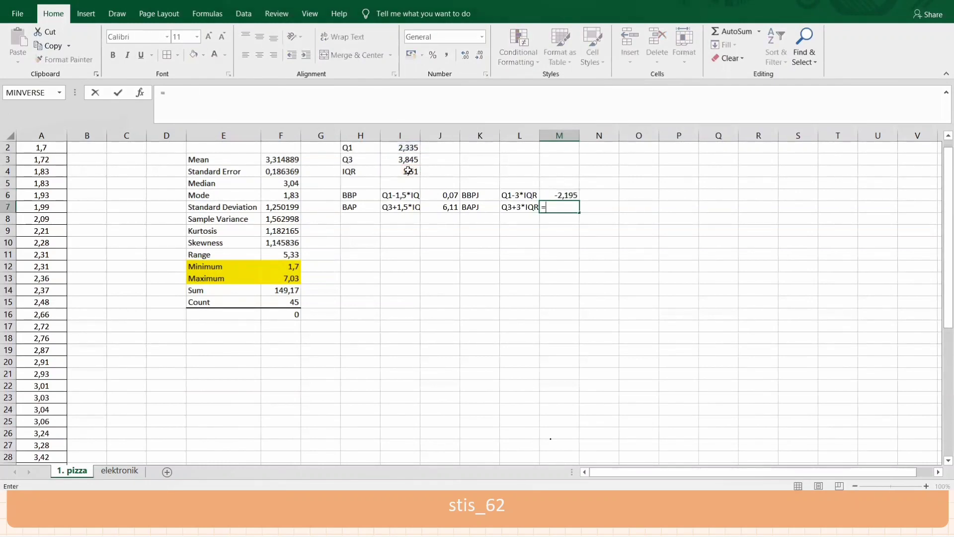
click(408, 159)
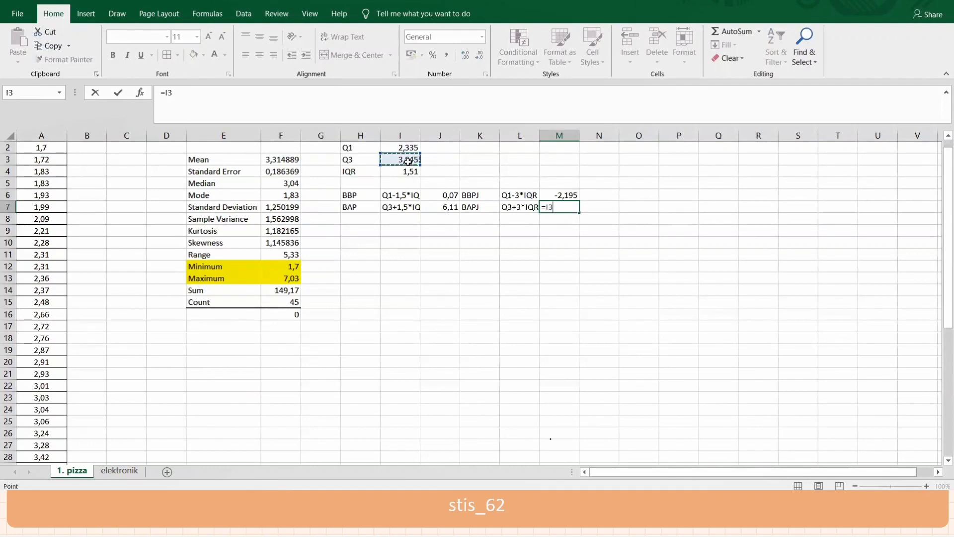
text(+3*)
click(408, 172)
key(Return)
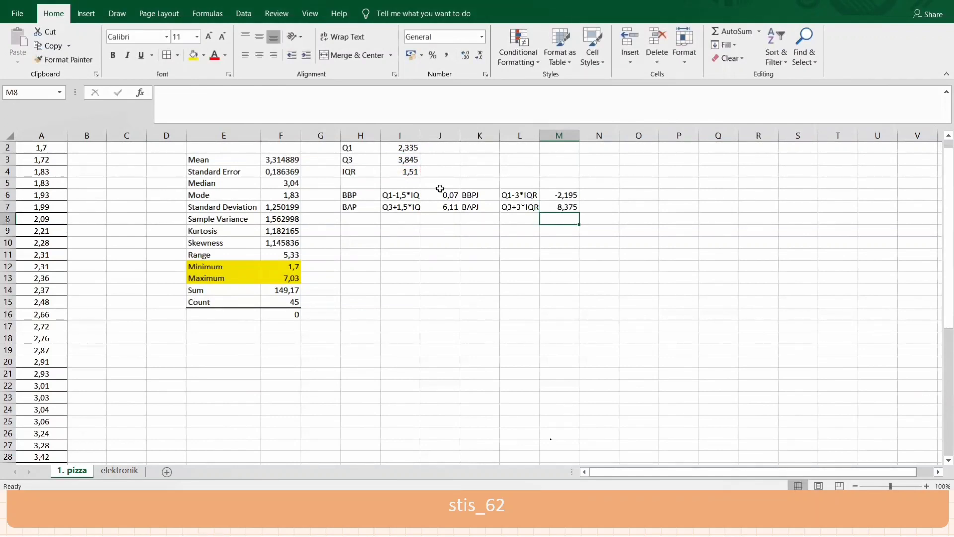
drag(439, 189, 441, 207)
click(553, 196)
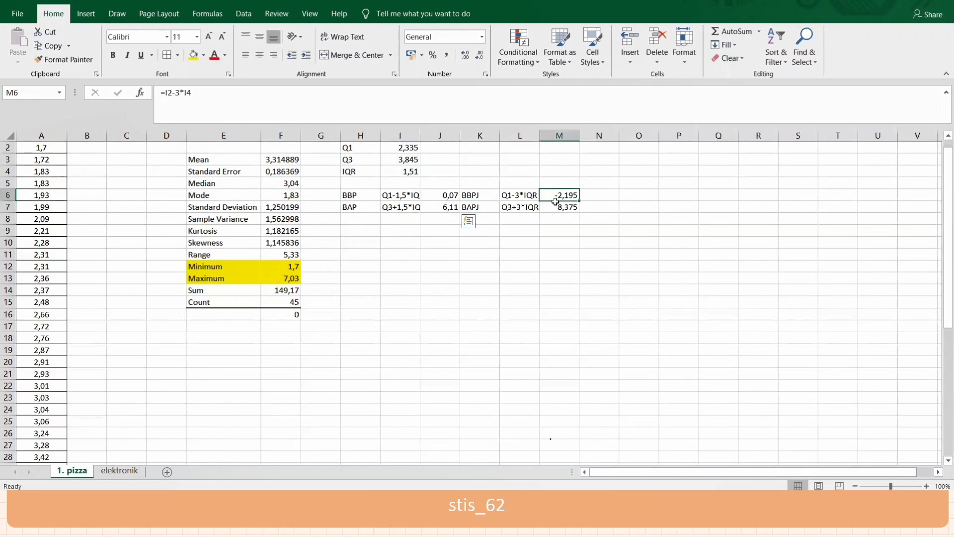
drag(555, 200, 559, 205)
click(431, 286)
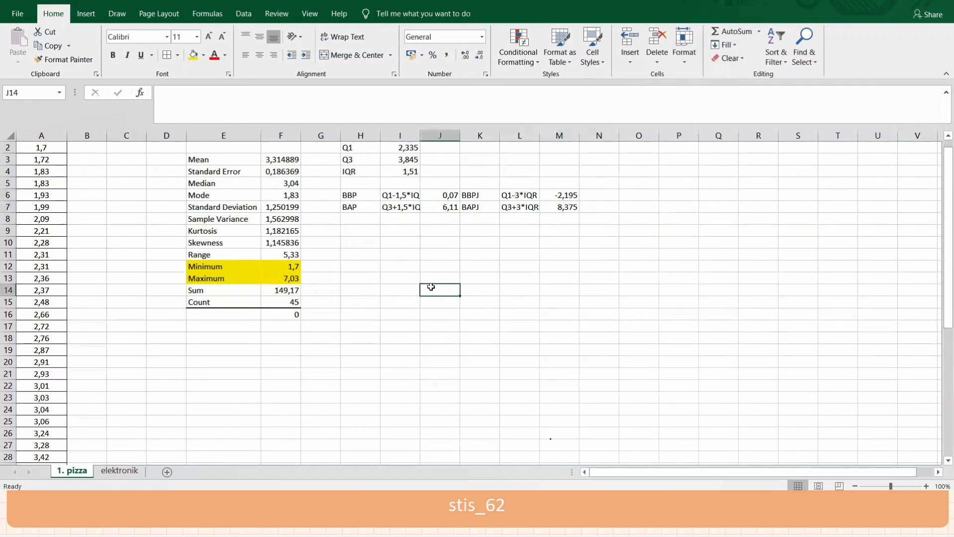
Add the headers OUTLIER RINGAN in B1 and OUTLIER JAUH in C1, and widen both columns to fit
key(Up)
key(Up)
key(Up)
key(Up)
key(Up)
key(Up)
key(Up)
key(Up)
key(Up)
key(Up)
key(Up)
key(Up)
key(Up)
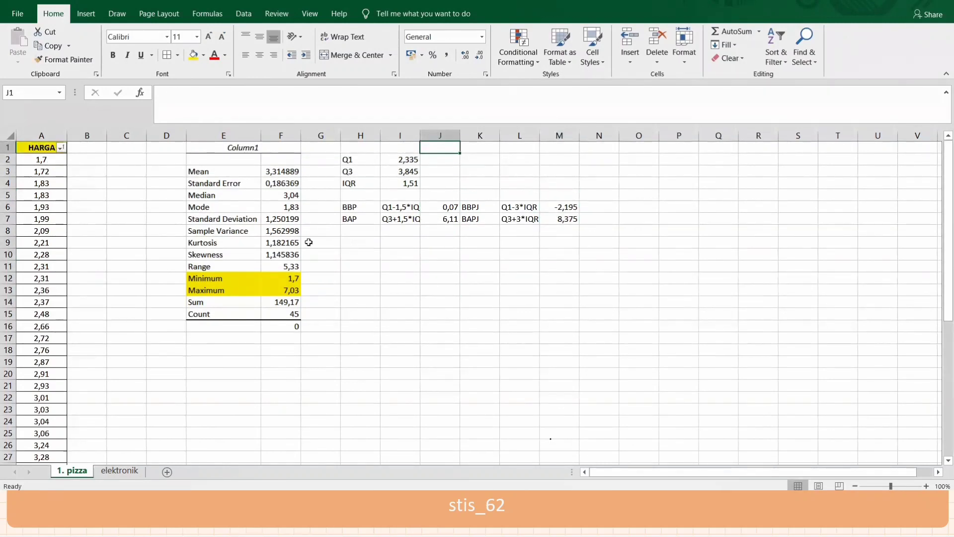
click(99, 149)
text(OU)
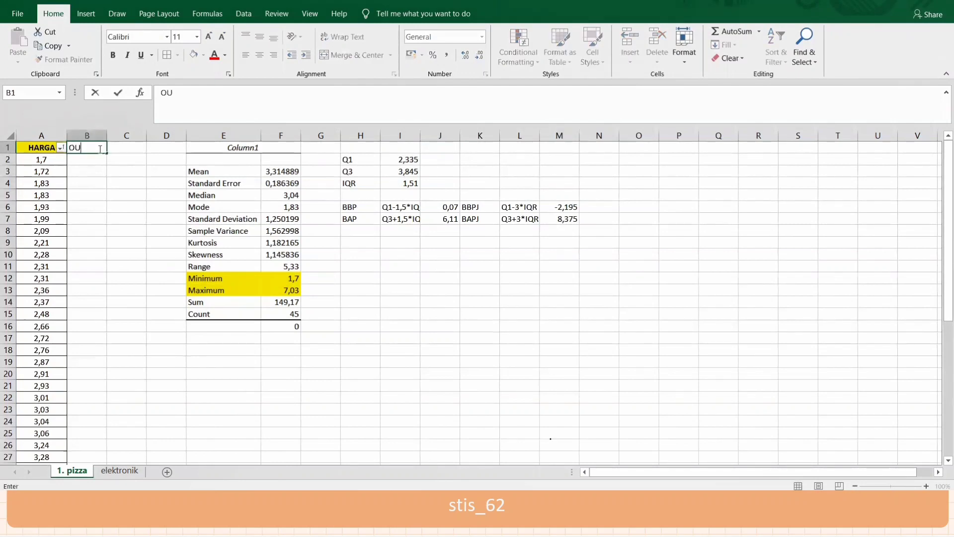
text(TLIER RINGAN)
key(Tab)
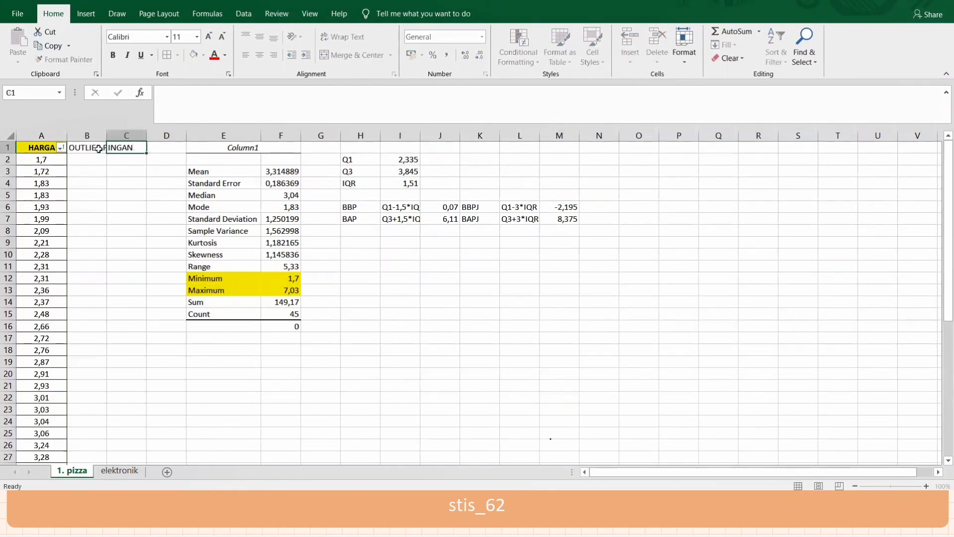
text(OUTLIER)
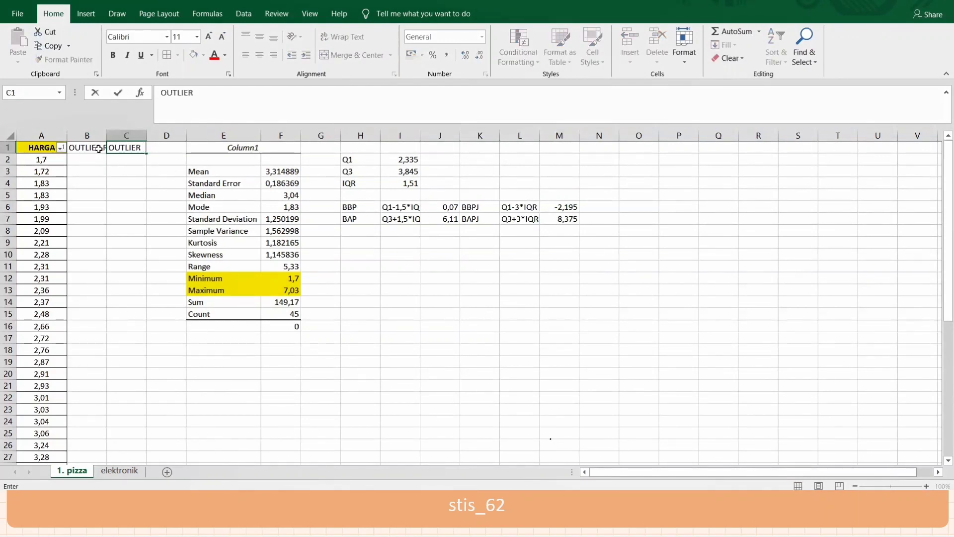
text( JAUH)
click(87, 136)
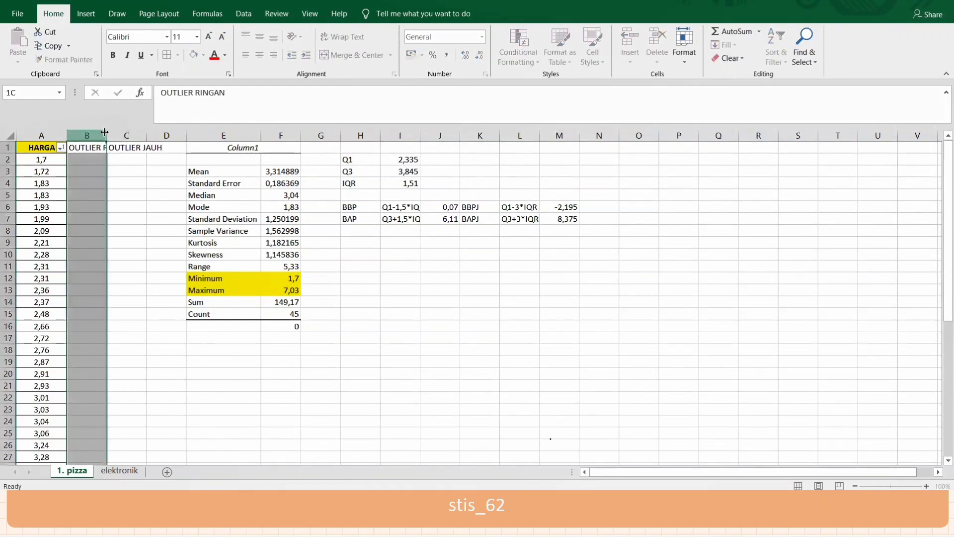
drag(108, 131, 196, 135)
Enter the mild-outlier test =OR(A2<J6;A2>J7) in B2, comparing the first HARGA value with the BBP and BAP fences
click(119, 158)
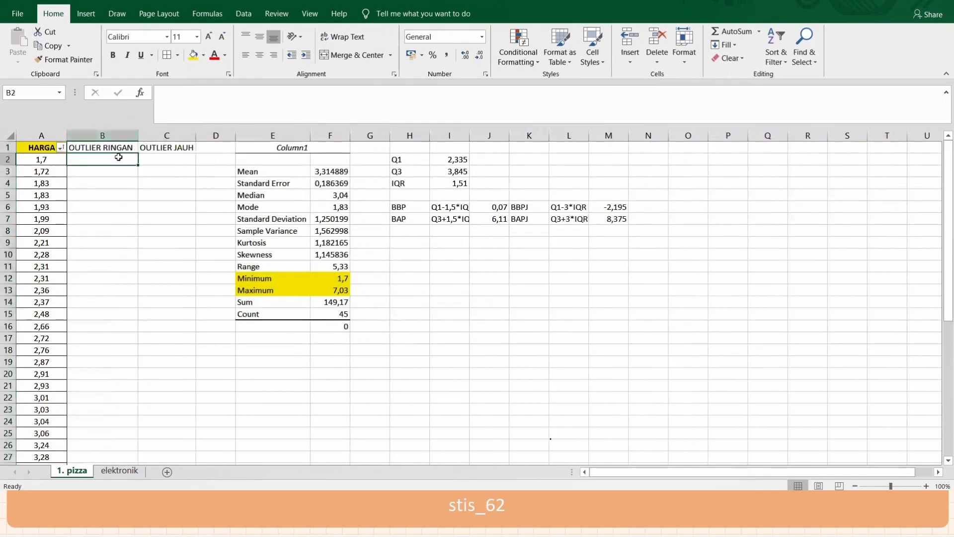
text(=OR()
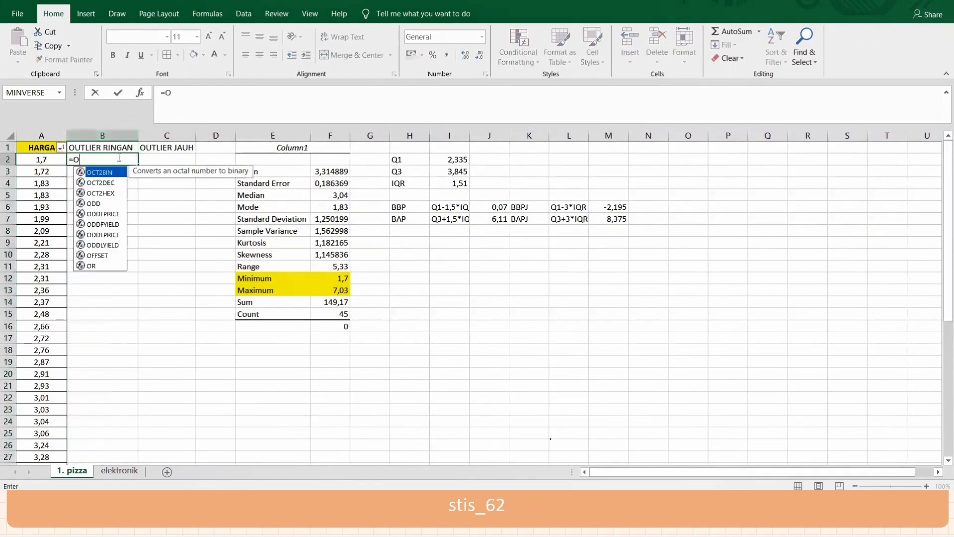
click(37, 160)
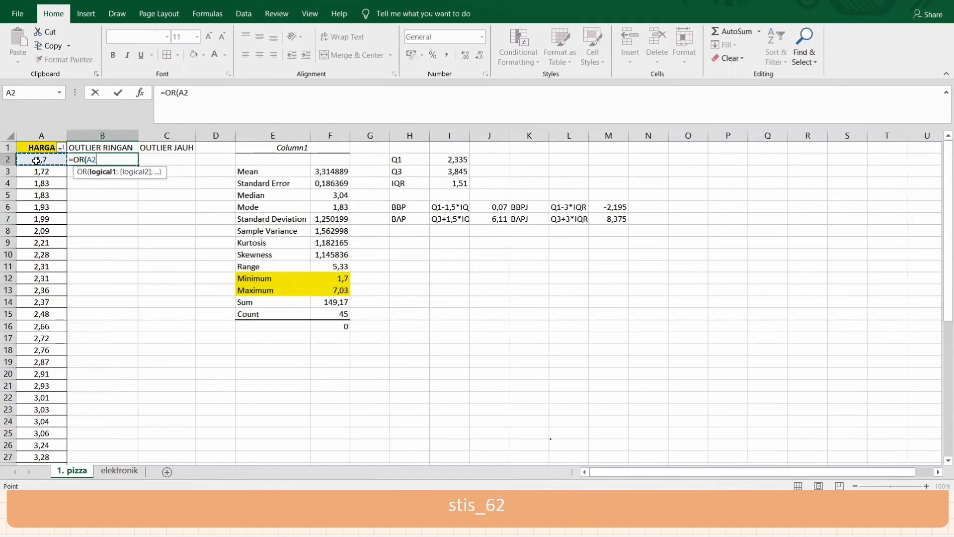
text(<)
click(489, 208)
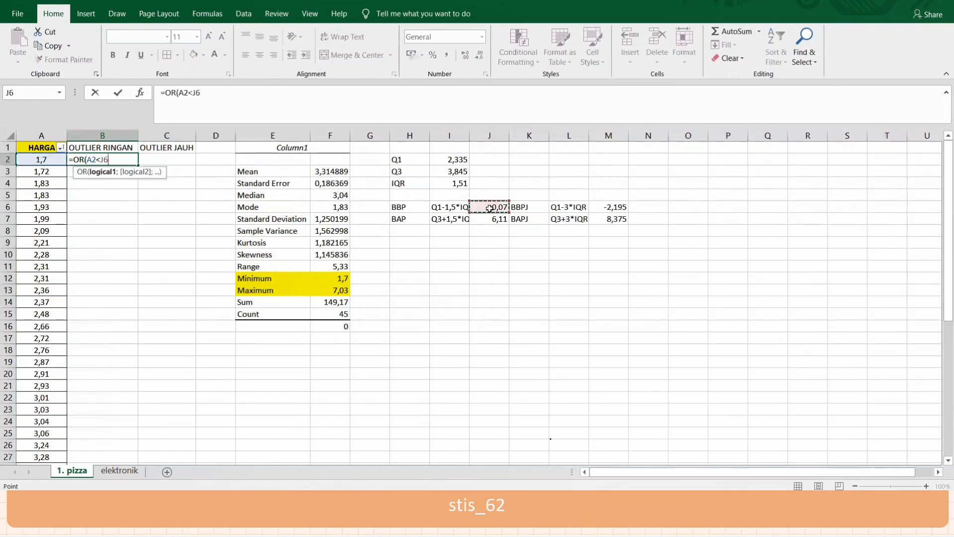
text(;)
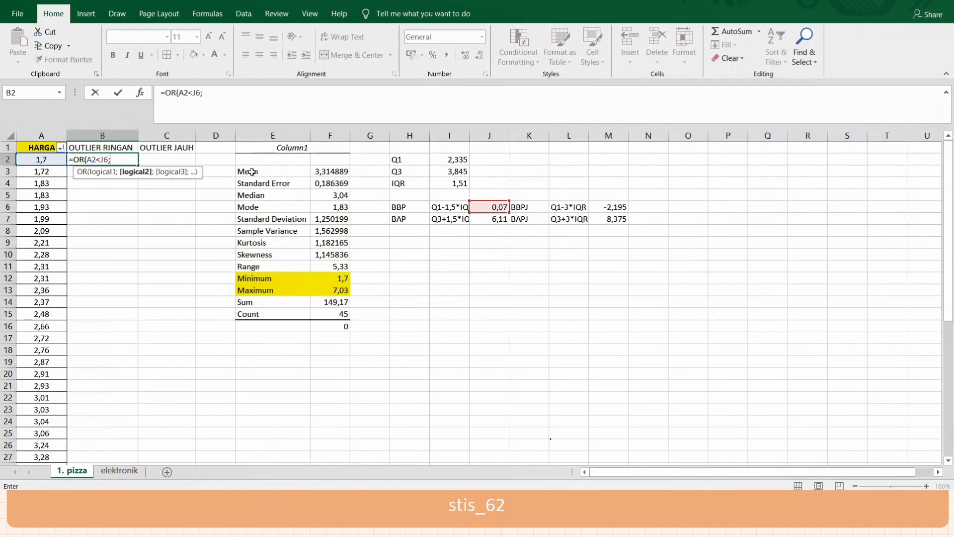
click(39, 158)
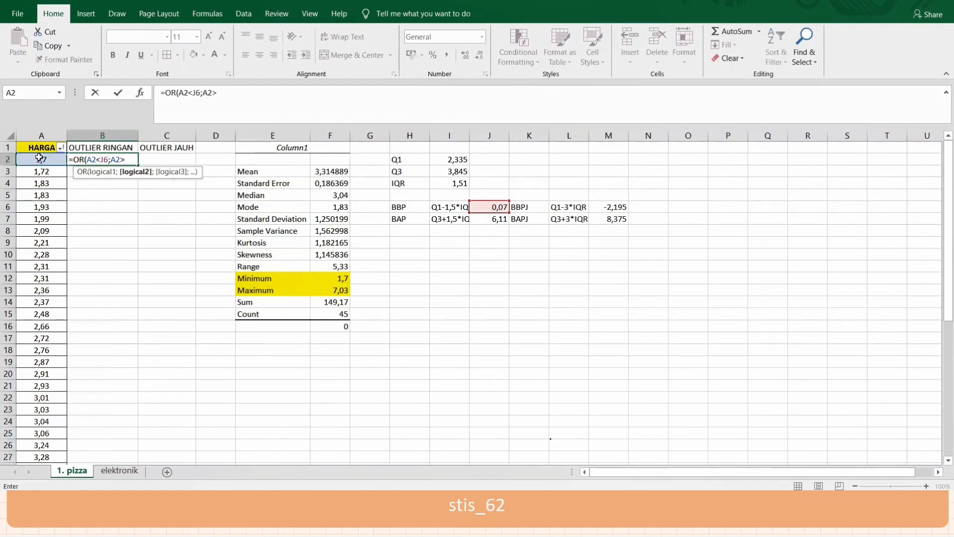
text(>)
click(487, 222)
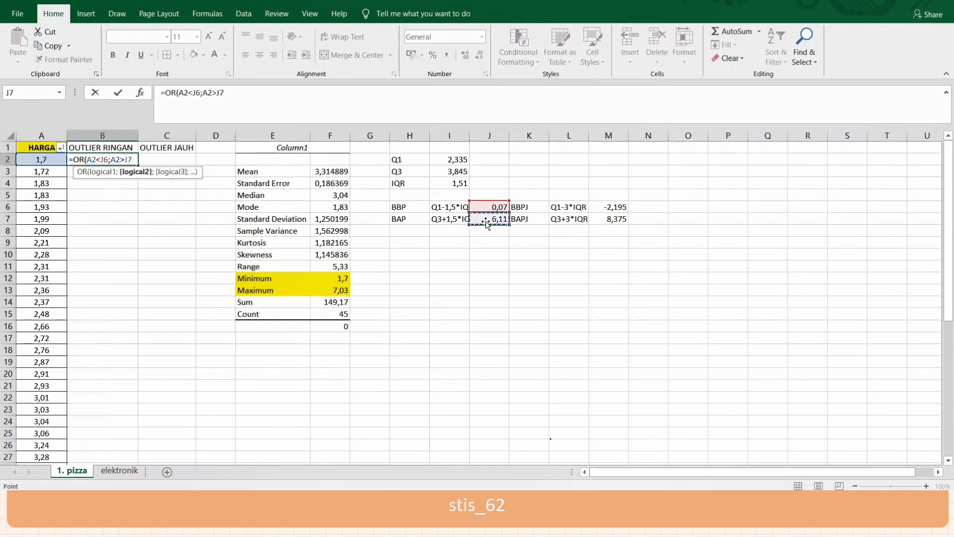
text())
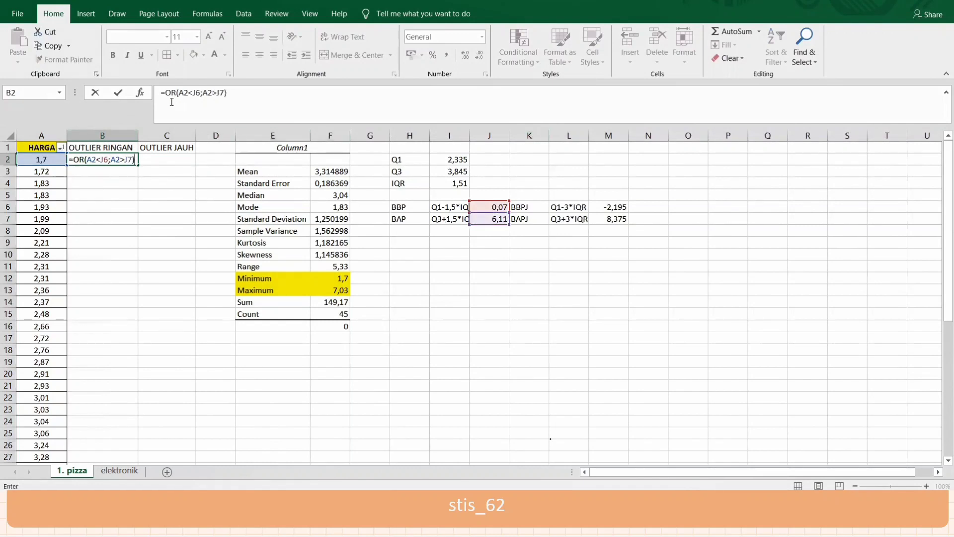
Make the fence references in the B2 formula absolute, giving =OR(A2<$J$6;A2>$J$7)
click(193, 92)
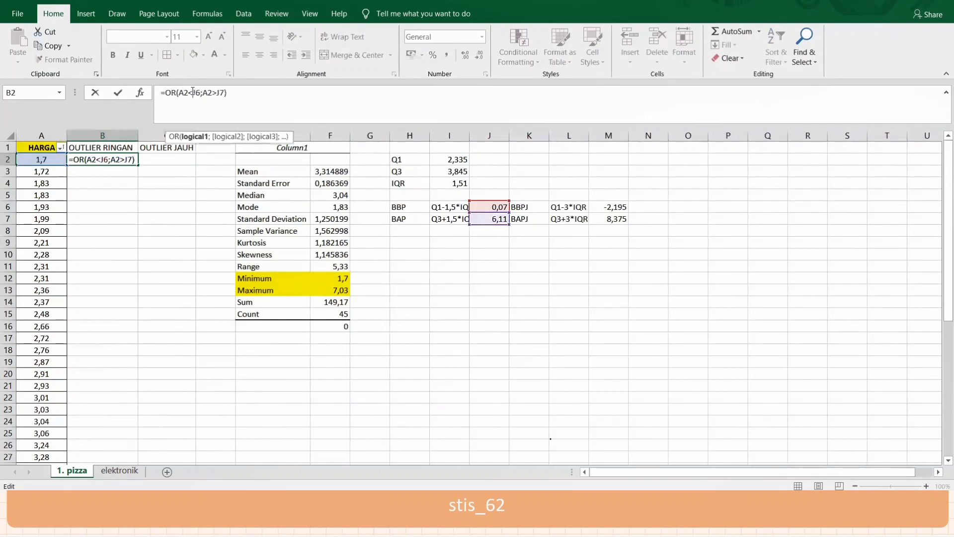
text($J$)
key(Right)
key(Right)
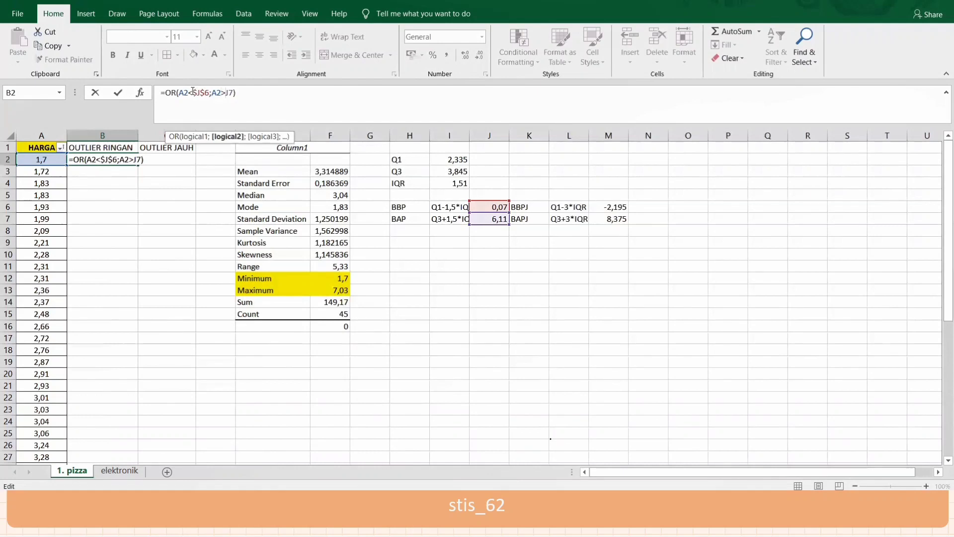
text($J$)
key(Return)
Fill the B2 formula down the OUTLIER RINGAN column to B46 and check the rows flagged TRUE
click(113, 157)
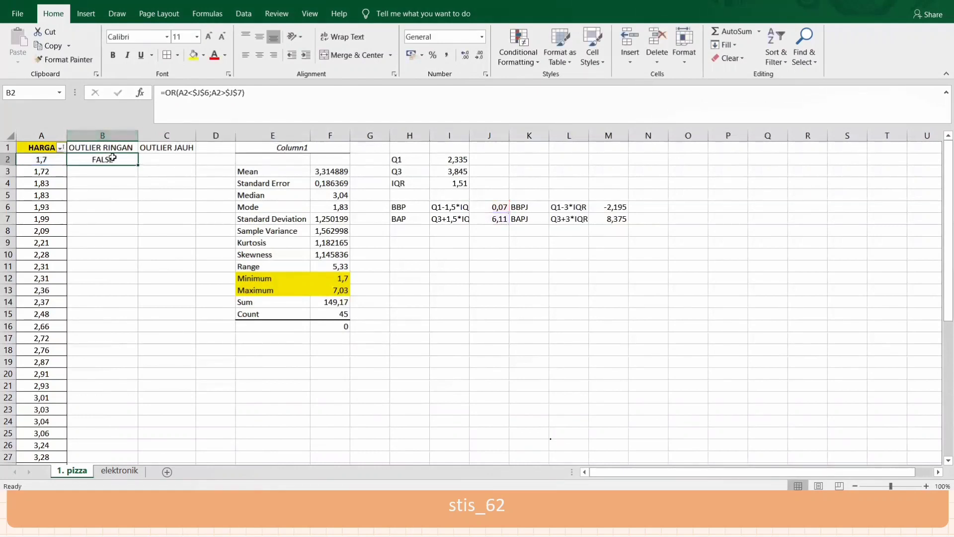
drag(138, 163, 107, 442)
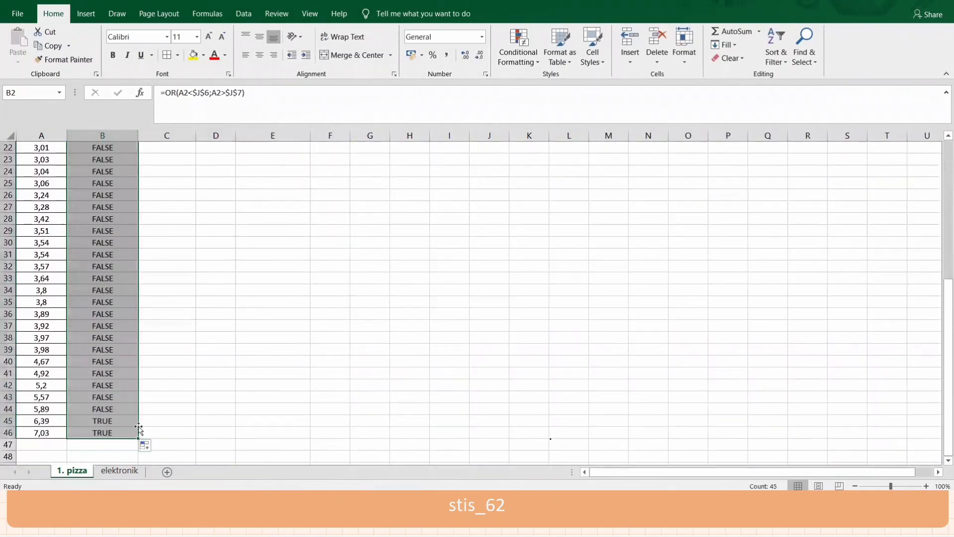
click(52, 422)
drag(51, 422, 102, 432)
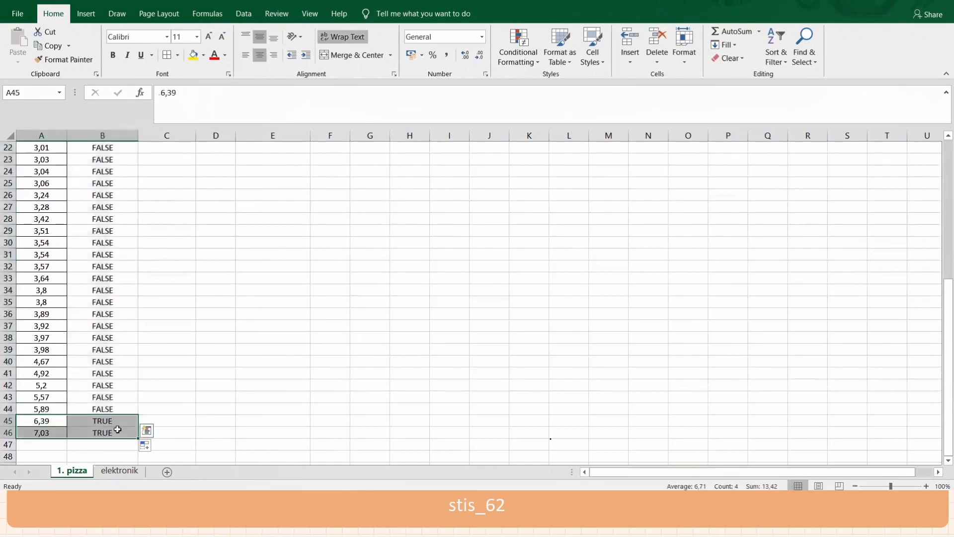
Build the far-outlier test =OR(A2<M6;A2>M7) in C2, comparing the first HARGA value with the BBPJ and BAPJ fences
drag(940, 366, 940, 227)
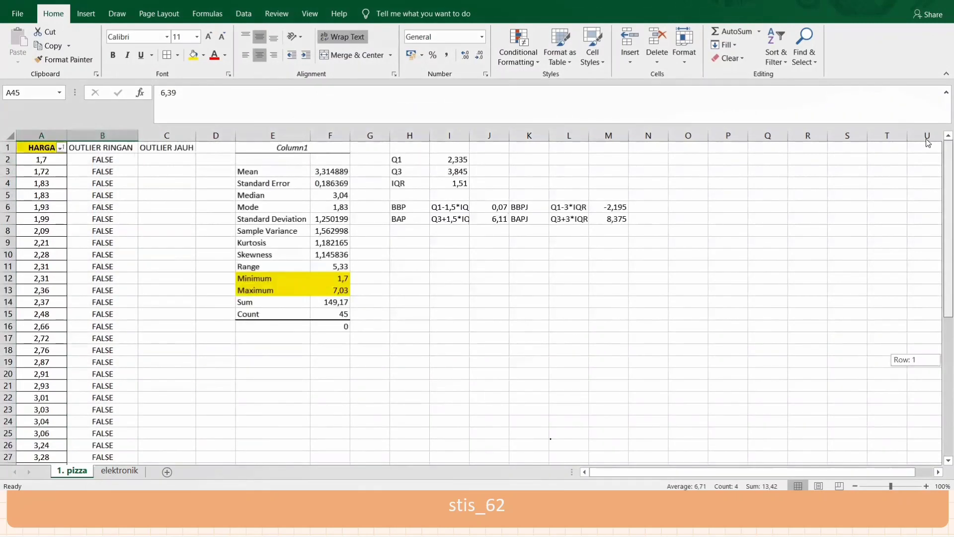
click(178, 158)
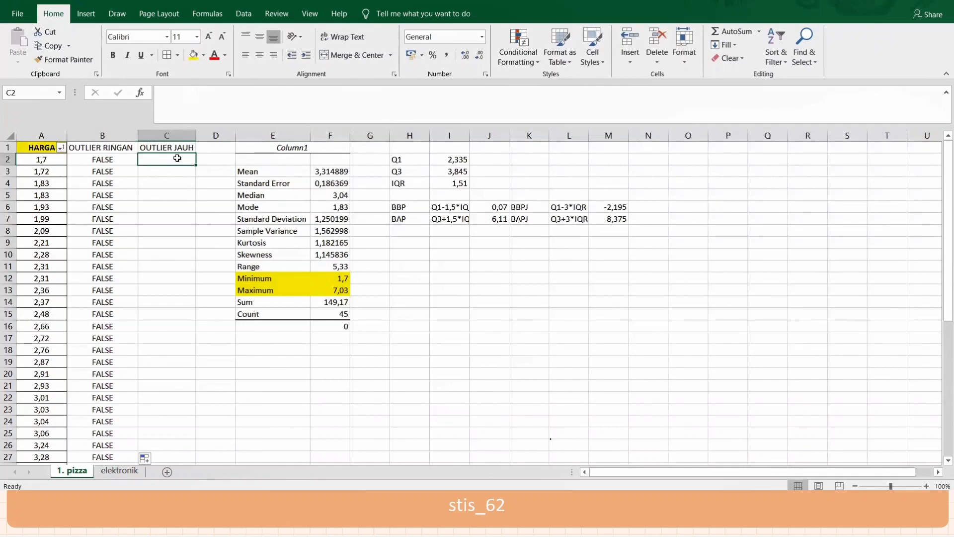
text(=OR()
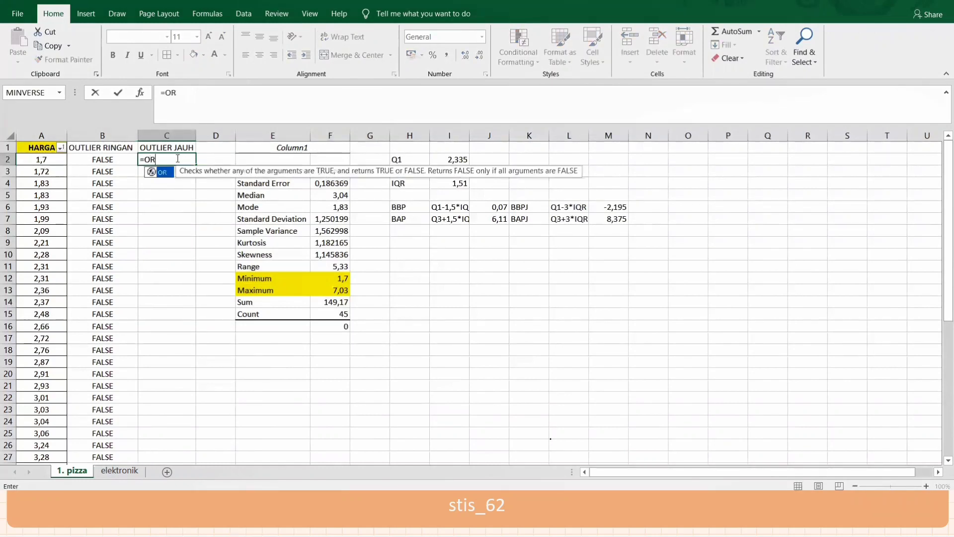
click(51, 159)
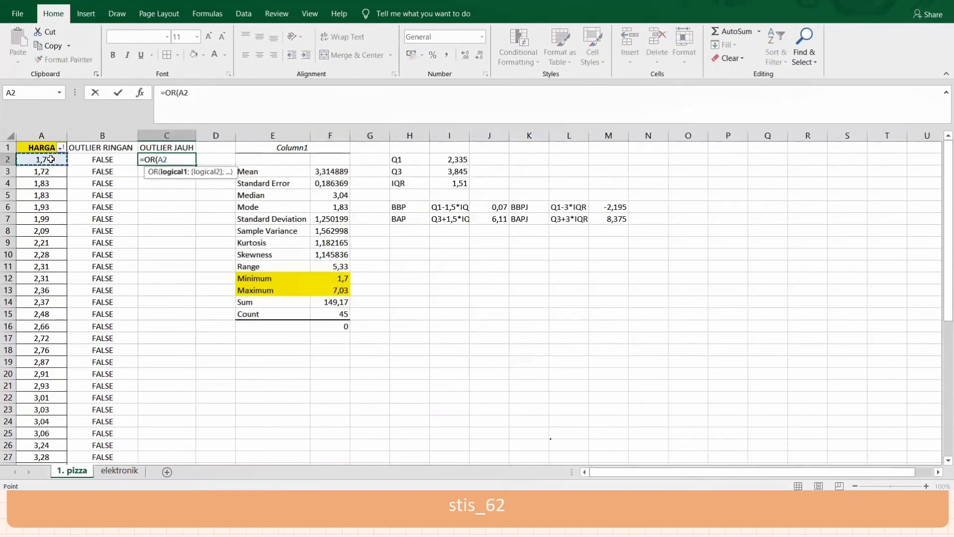
text(<)
click(615, 207)
text(;)
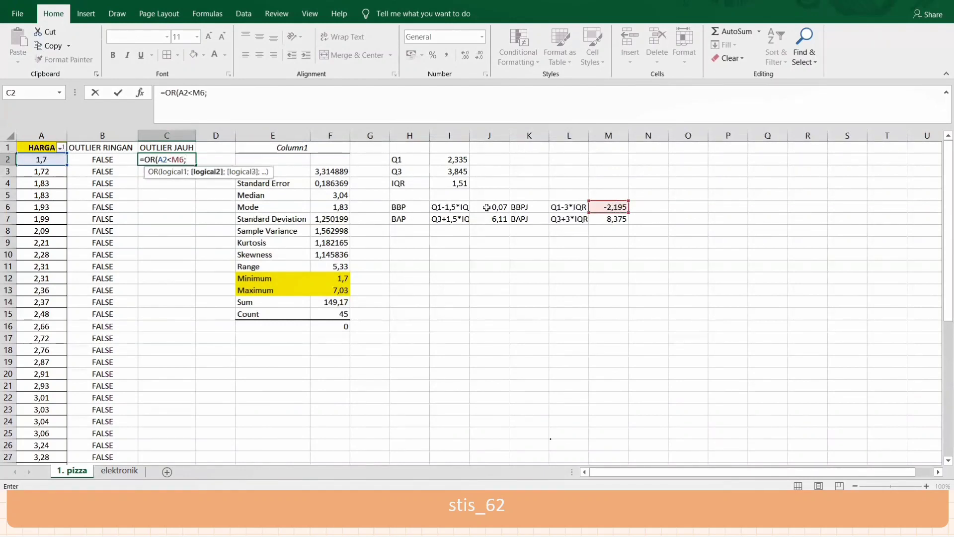
click(43, 159)
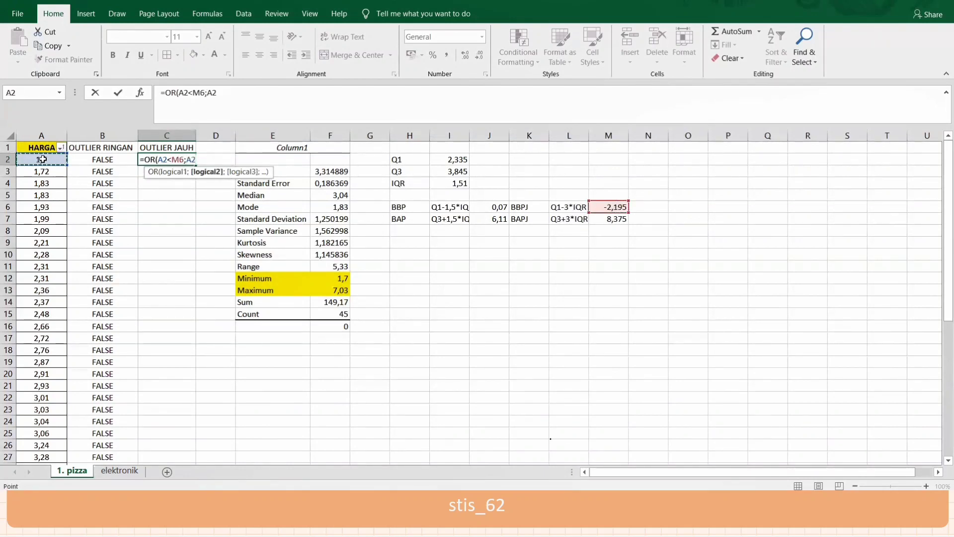
text(>)
click(617, 221)
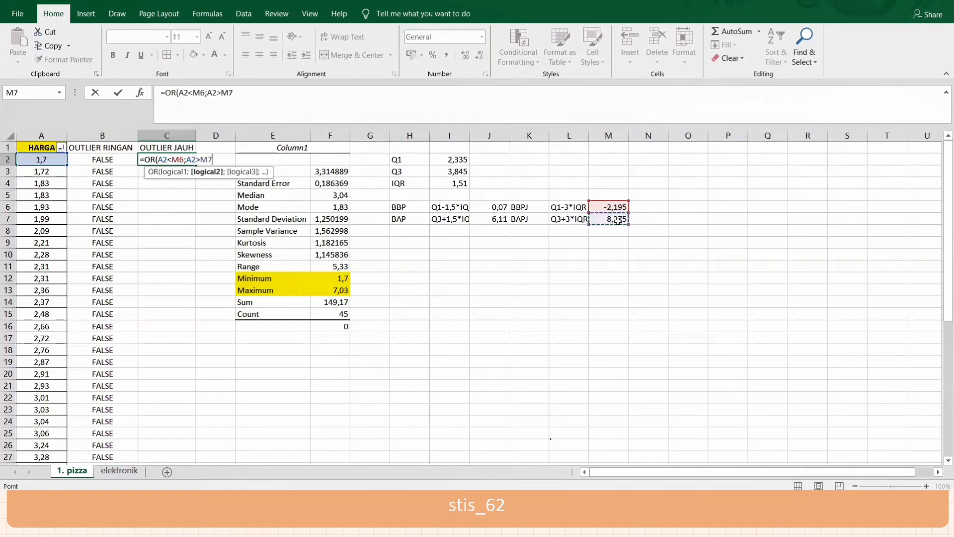
text())
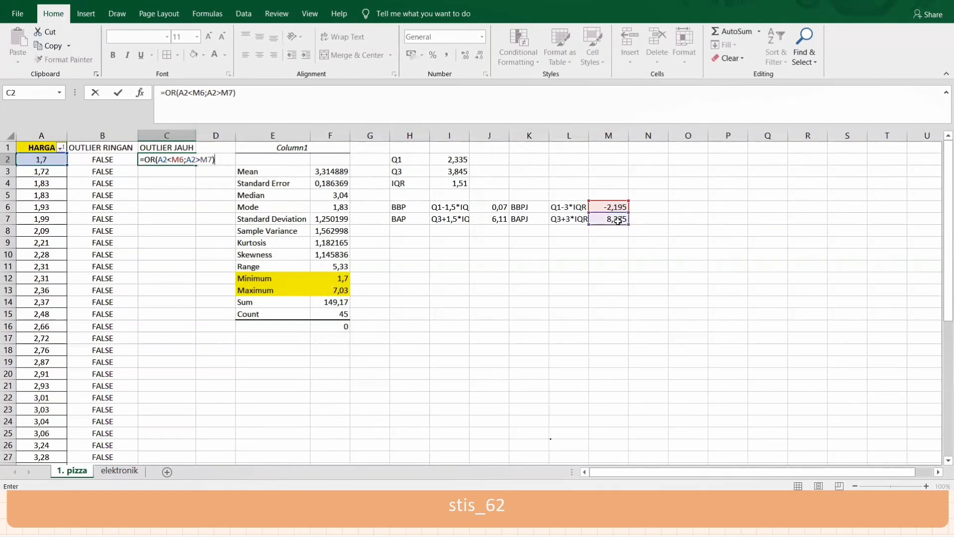
Make the fence references in the C2 formula absolute, giving =OR(A2<$M$6;A2>$M$7)
click(174, 159)
text($M)
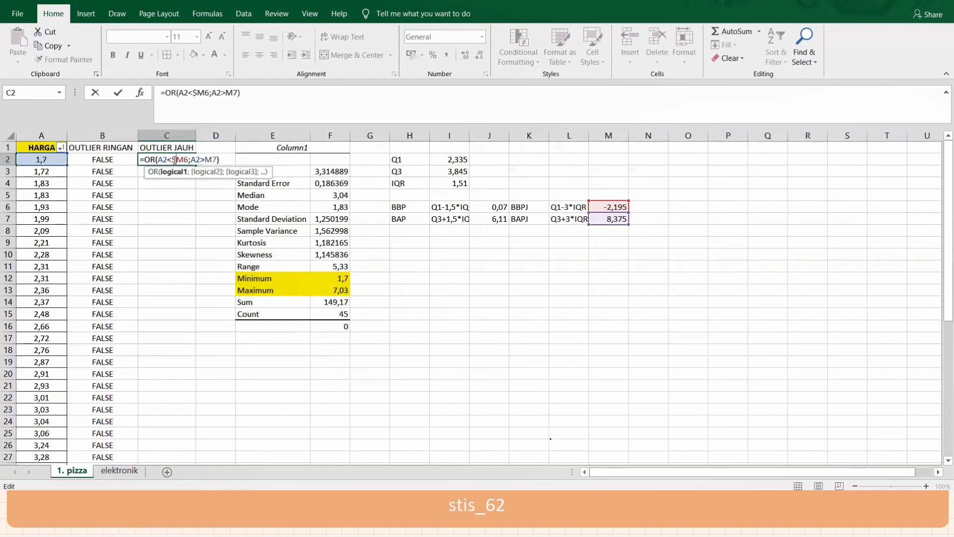
text($)
key(Right)
key(Right)
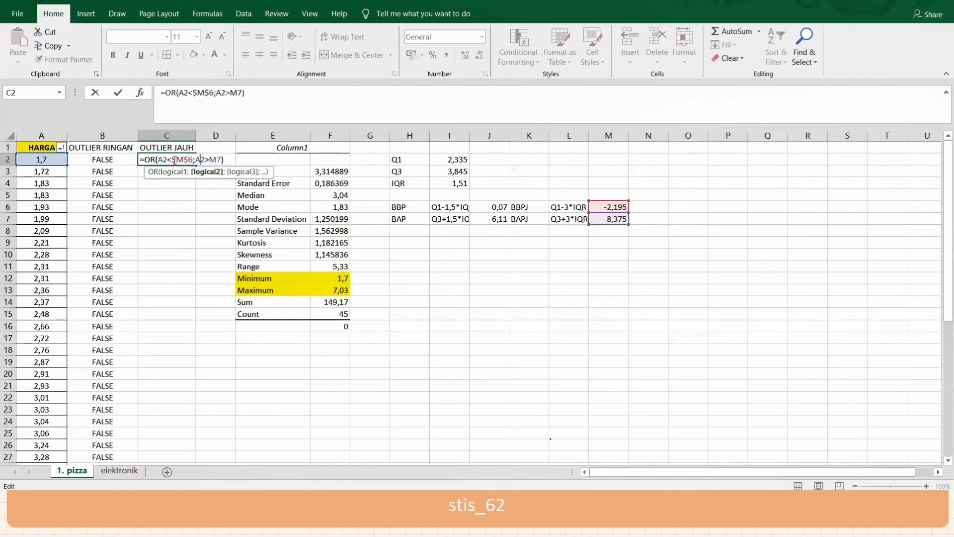
text($M$)
key(Return)
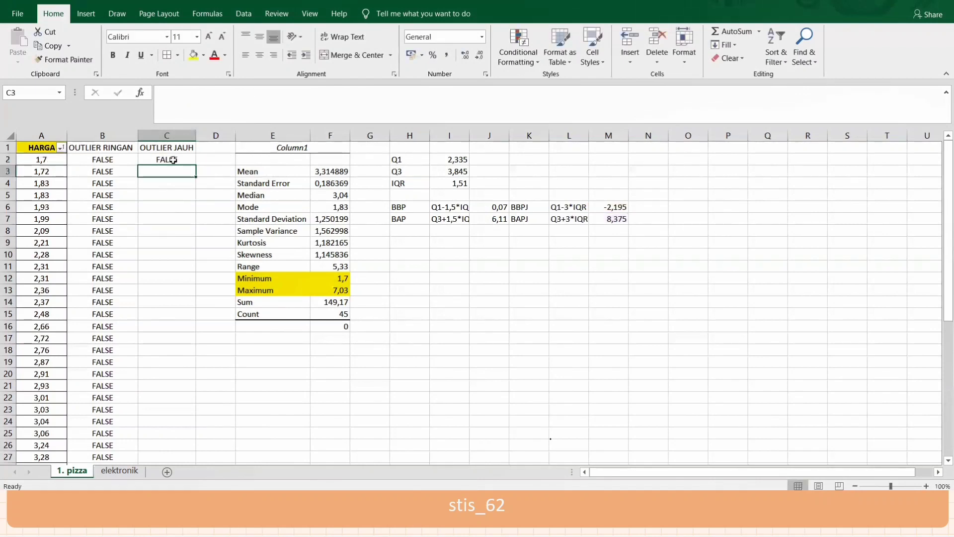
Fill the C2 formula down the OUTLIER JAUH column to C46
click(177, 162)
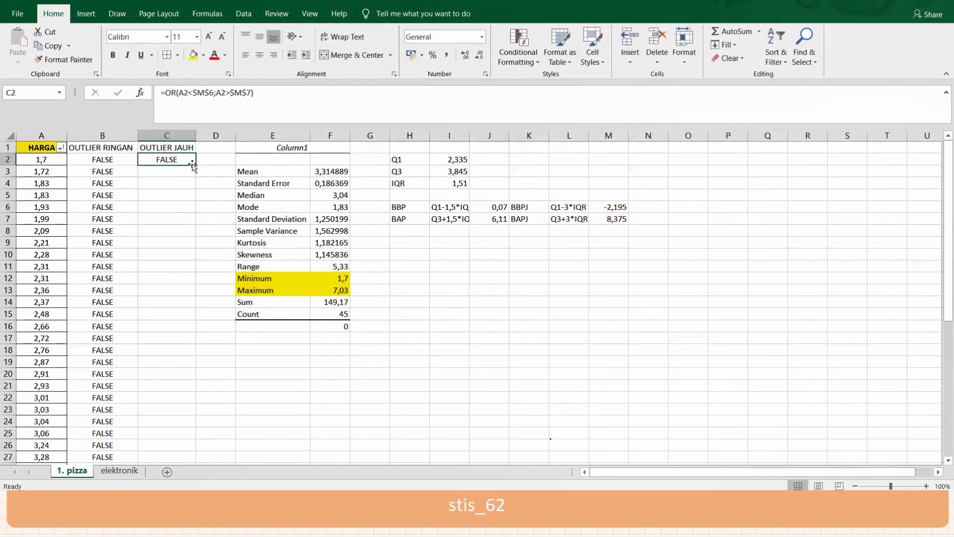
drag(192, 165, 169, 378)
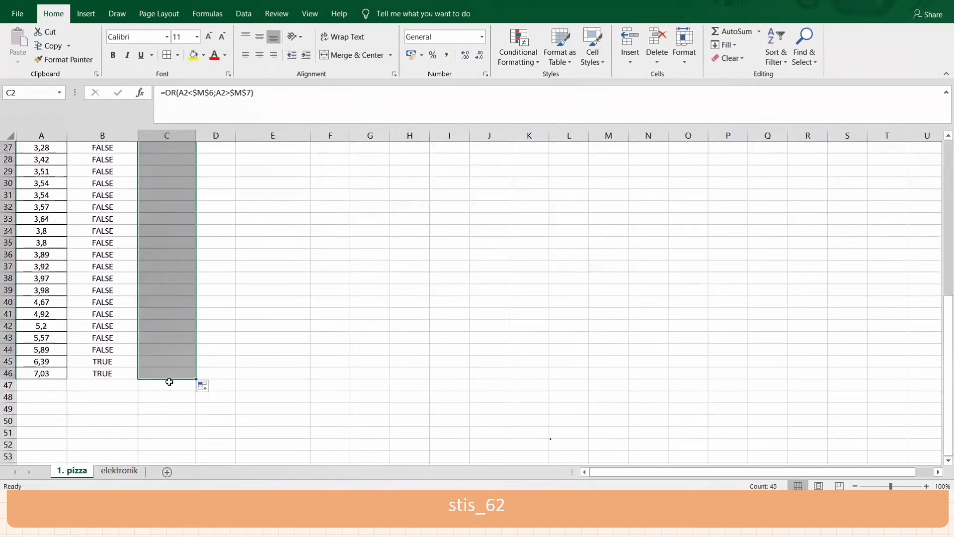
drag(948, 382, 948, 224)
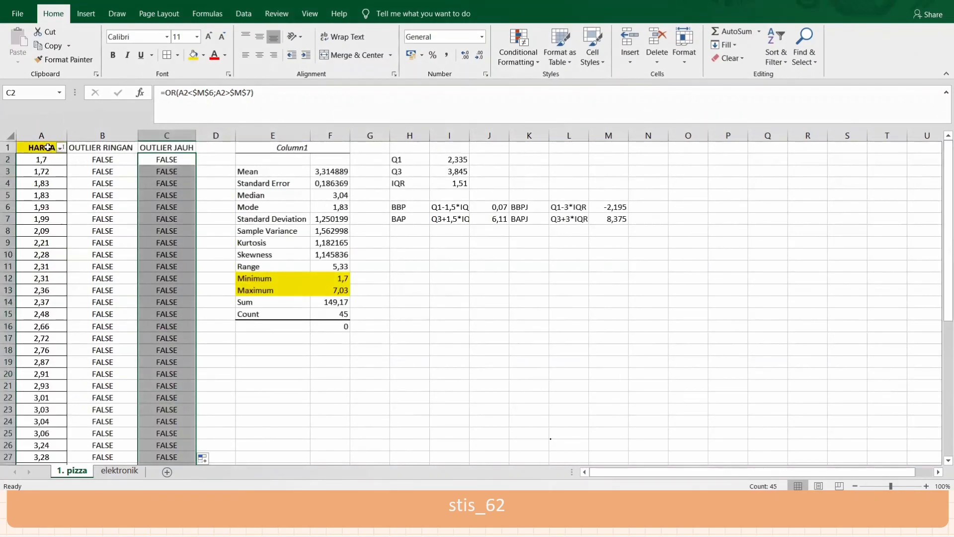
Apply cell borders to the whole HARGA and outlier table, A1:C46
click(48, 147)
key(ctrl+shift+Right)
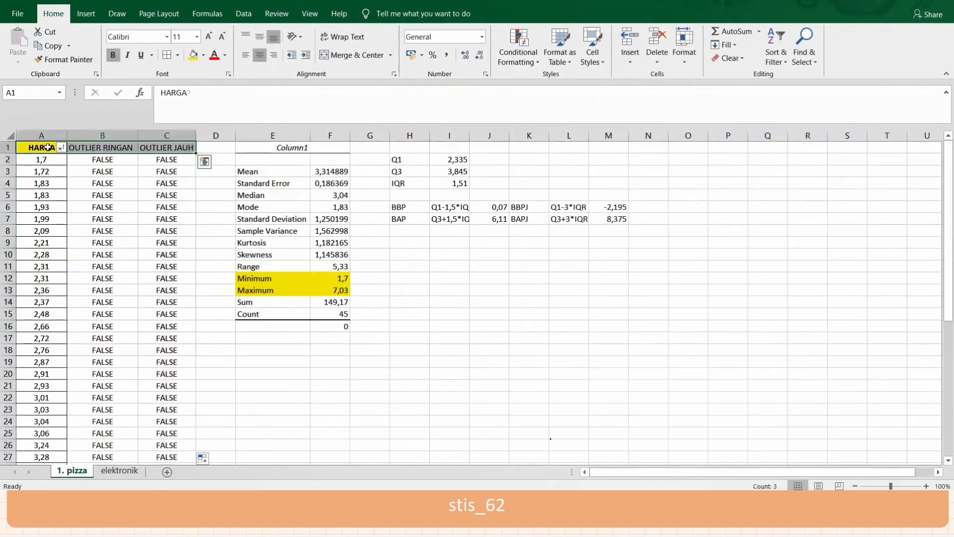
key(ctrl+shift+Down)
click(165, 55)
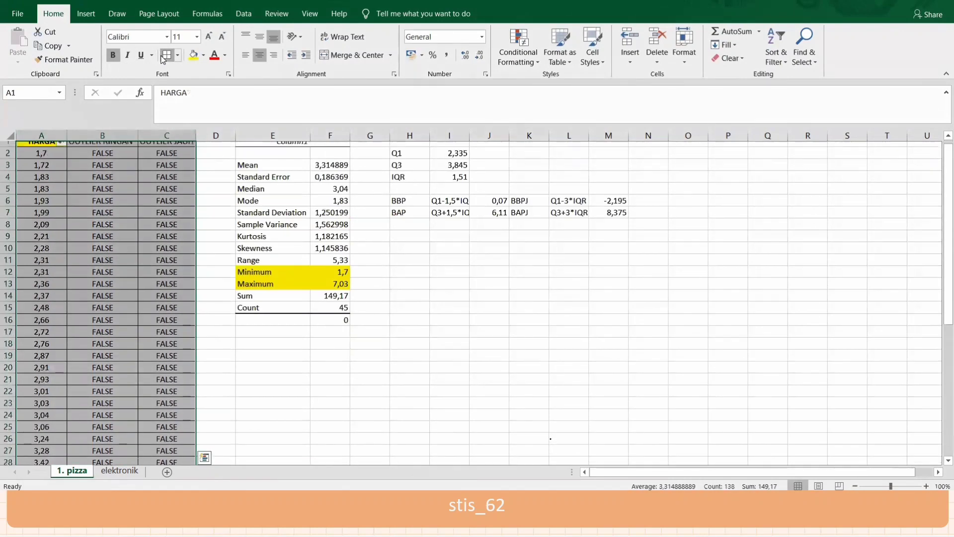
Format the header cells A1:C1 with a yellow fill and bold text
drag(32, 144, 167, 147)
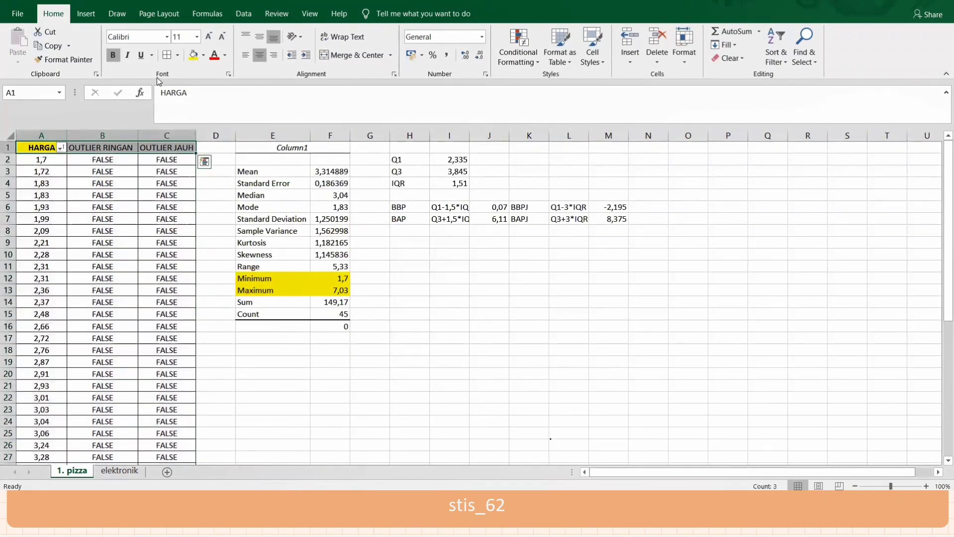
click(193, 54)
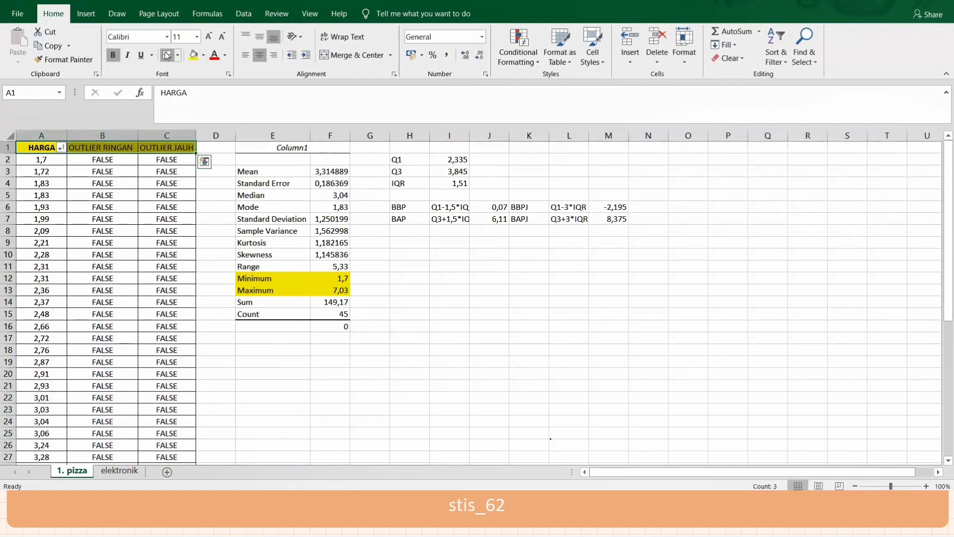
click(113, 56)
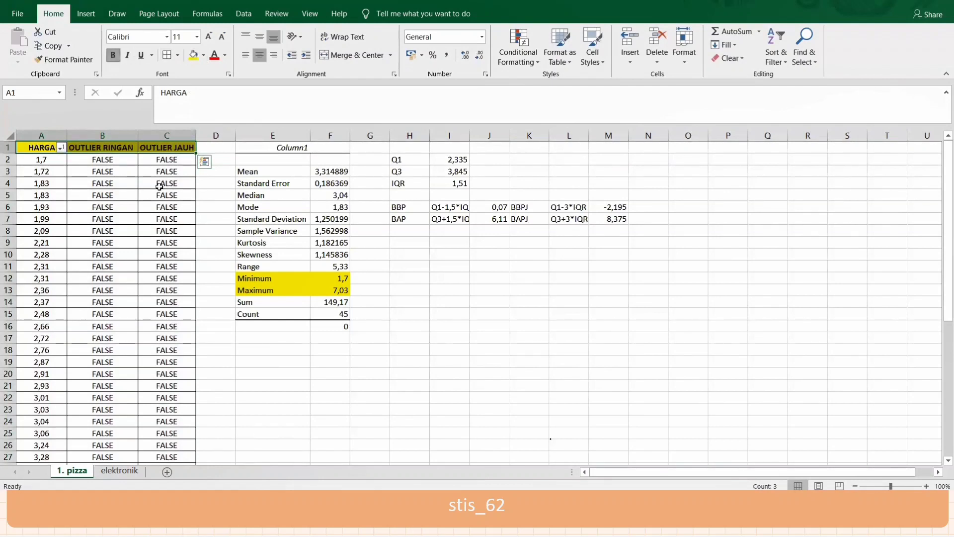
click(166, 215)
Replace the filter on HARGA alone with filters on all three header cells, A1:C1
click(124, 148)
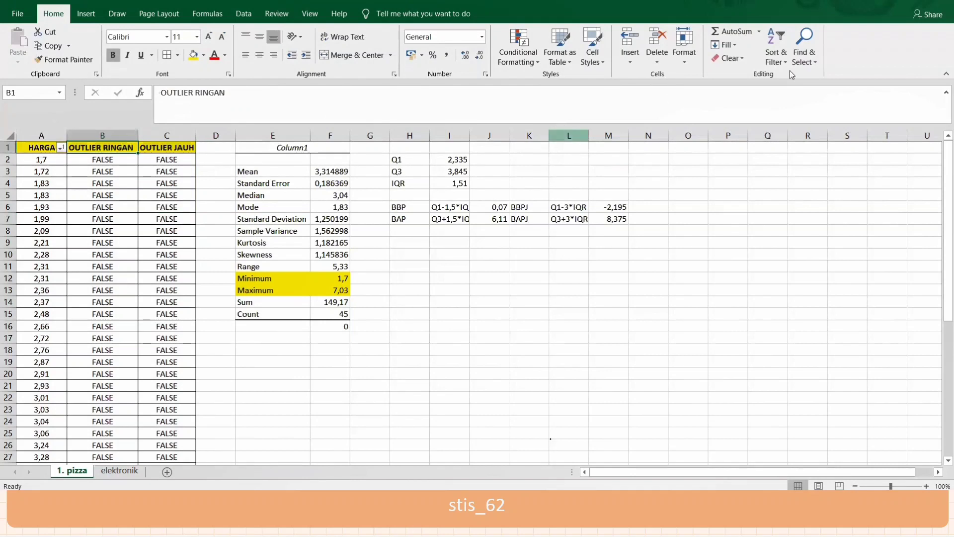
click(775, 52)
click(790, 121)
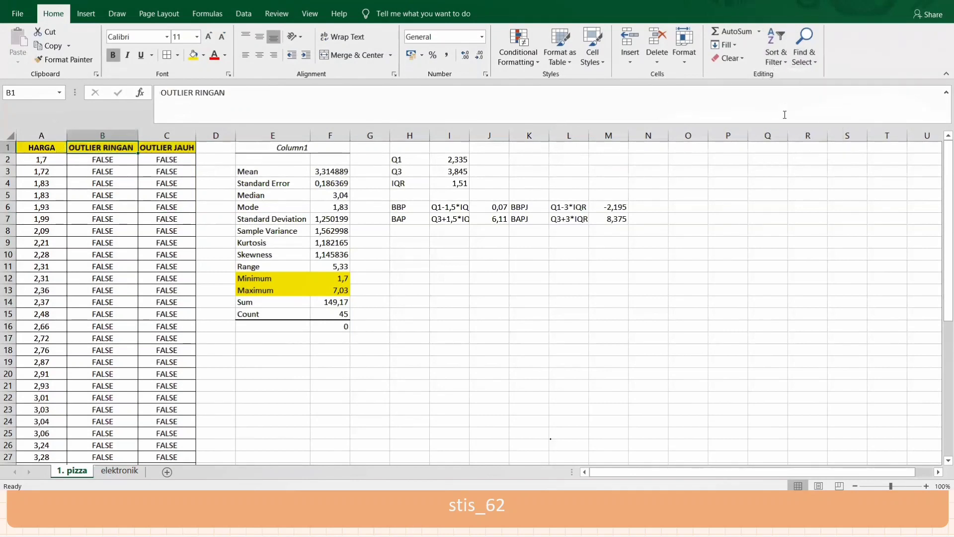
click(771, 44)
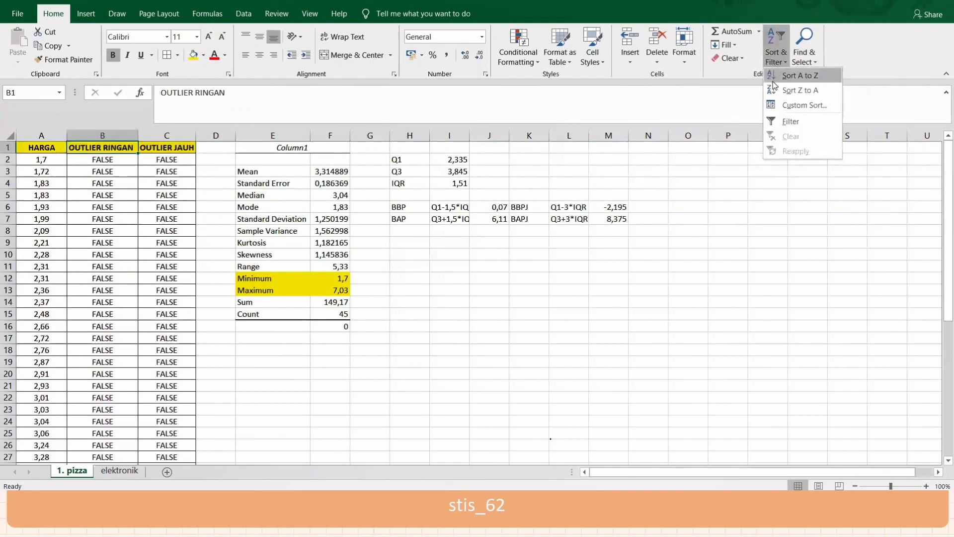
click(790, 121)
Filter OUTLIER RINGAN to show only TRUE rows and make their HARGA and OUTLIER RINGAN cells bold
click(133, 147)
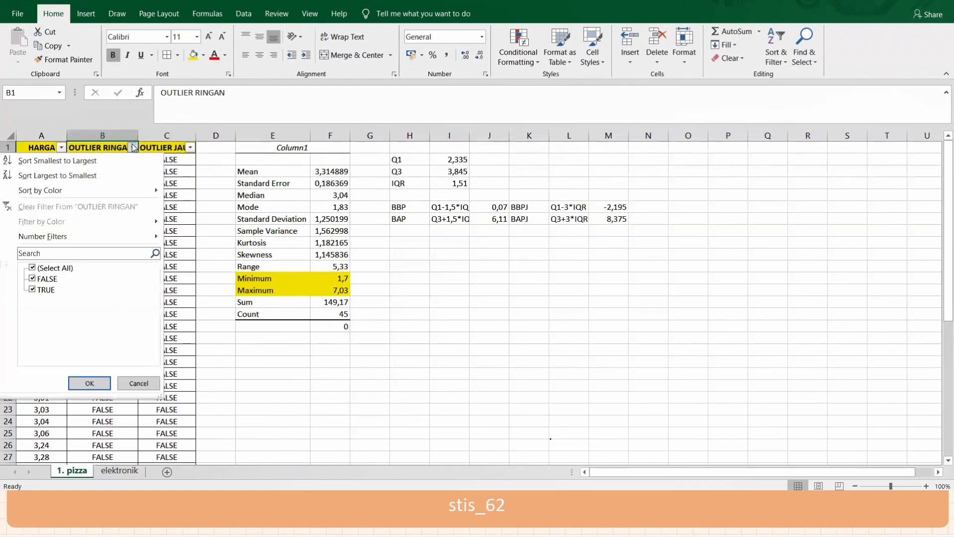
click(46, 278)
click(90, 383)
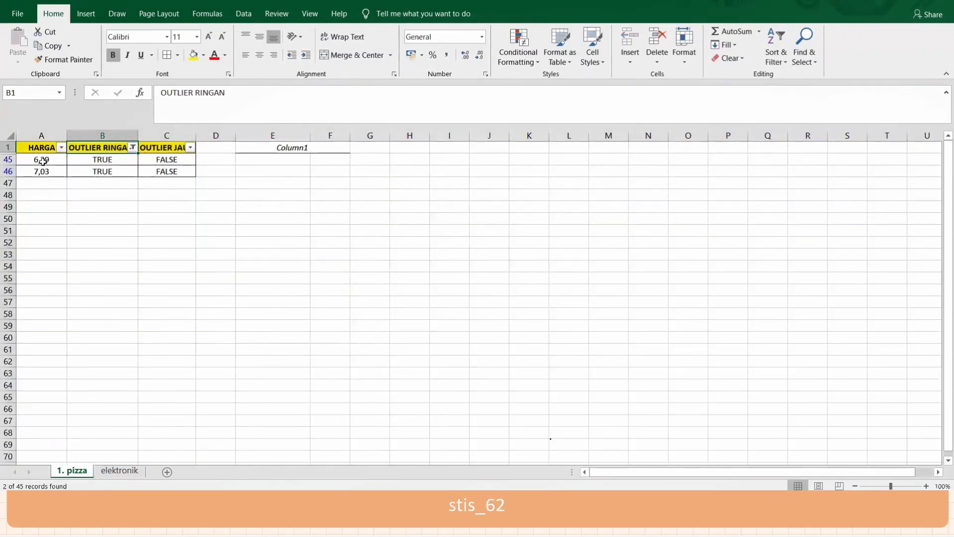
drag(43, 160, 86, 178)
key(ctrl+b)
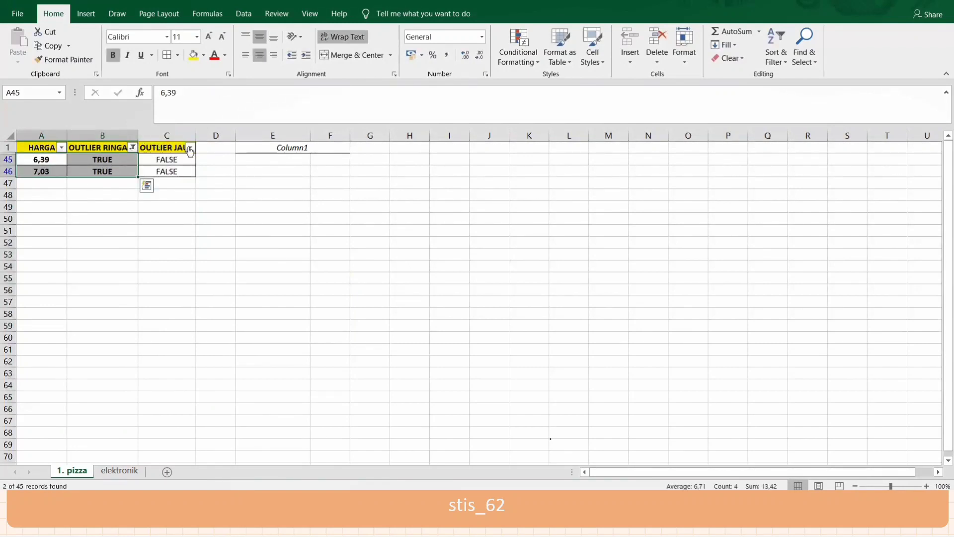
click(133, 146)
click(55, 279)
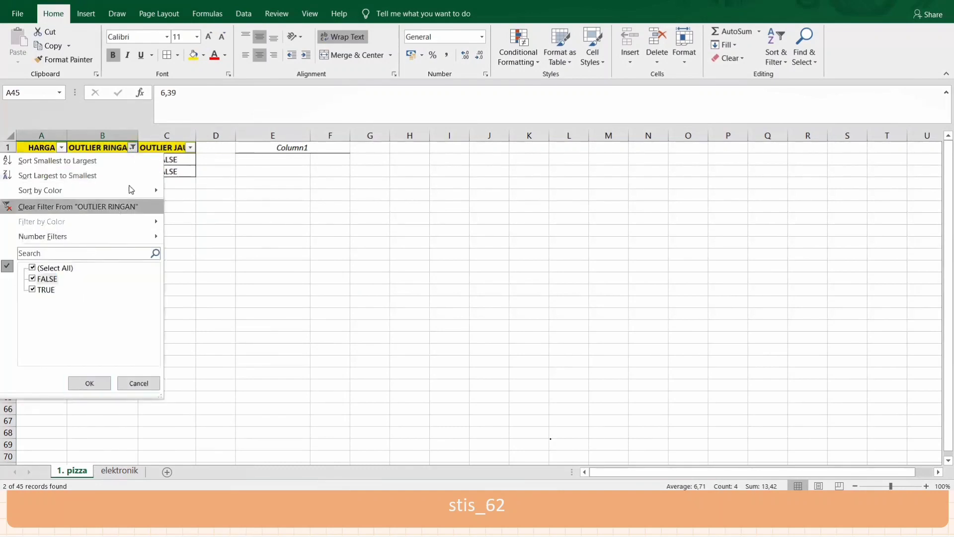
click(190, 147)
click(189, 147)
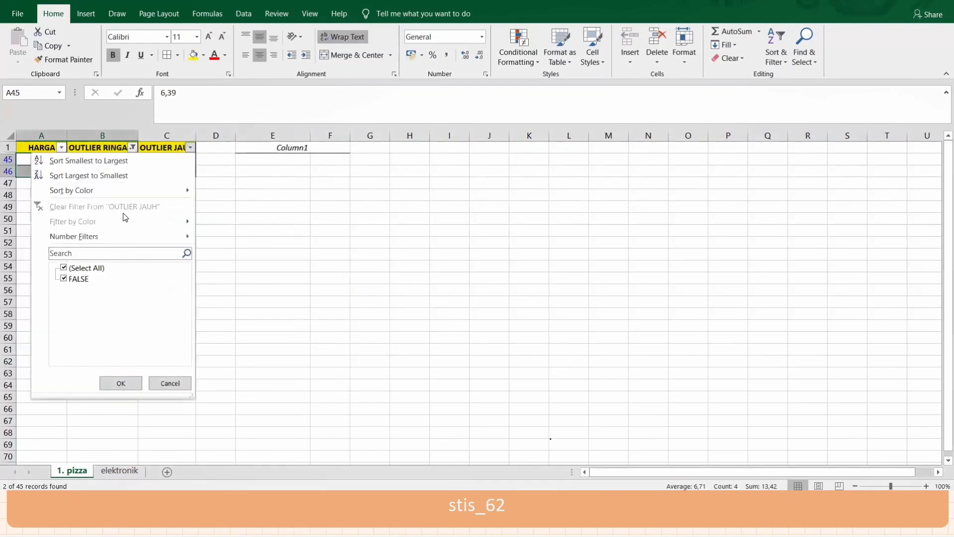
click(121, 383)
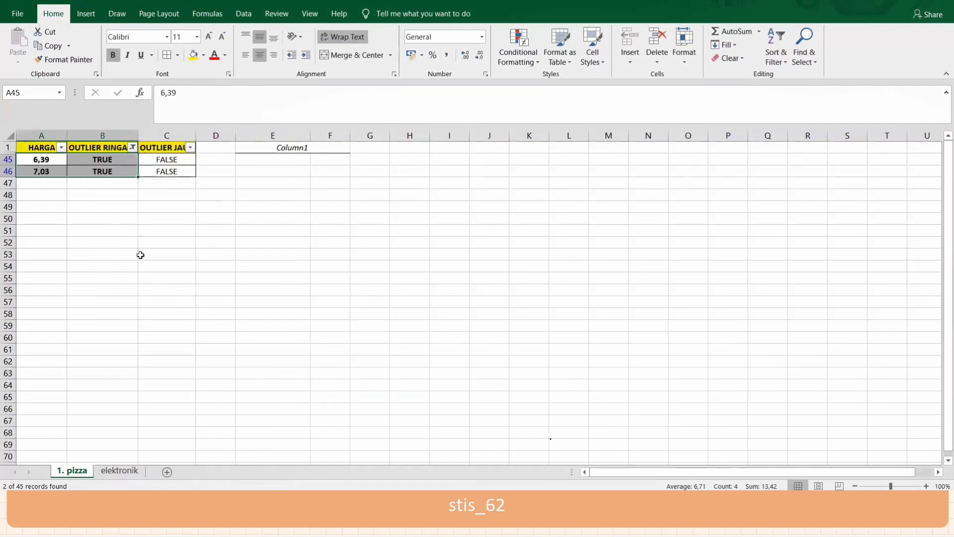
click(142, 231)
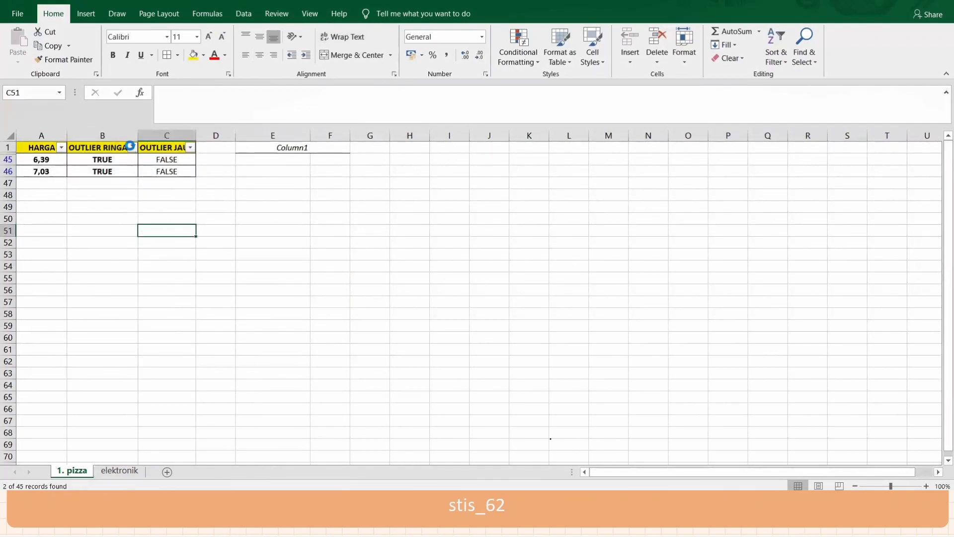
Include FALSE again in the OUTLIER RINGAN filter and check which values the OUTLIER JAUH filter offers
click(132, 147)
click(48, 280)
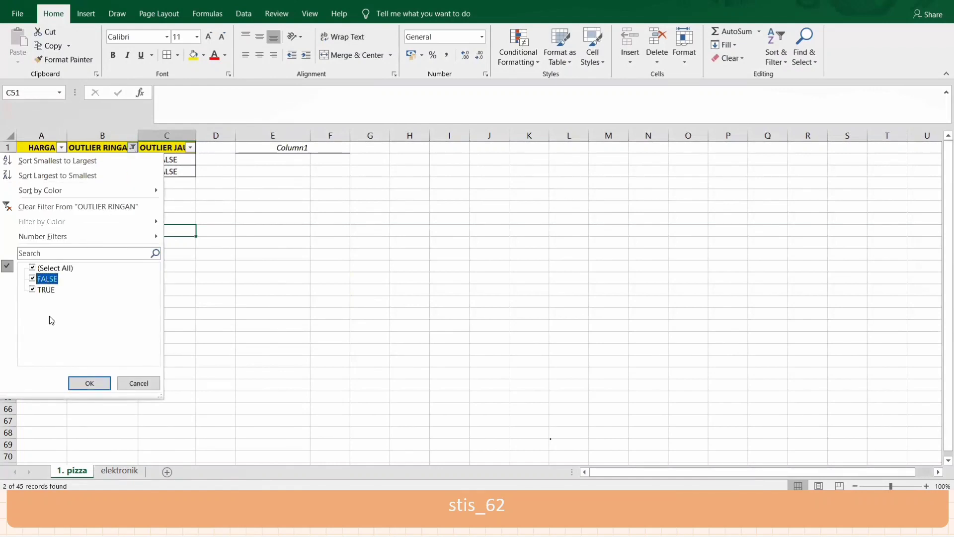
click(89, 383)
click(190, 147)
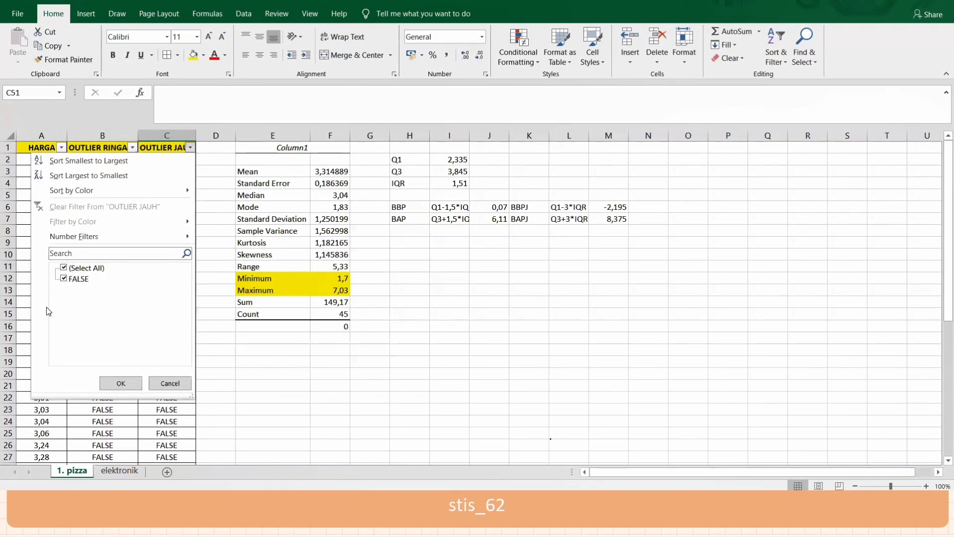
click(120, 383)
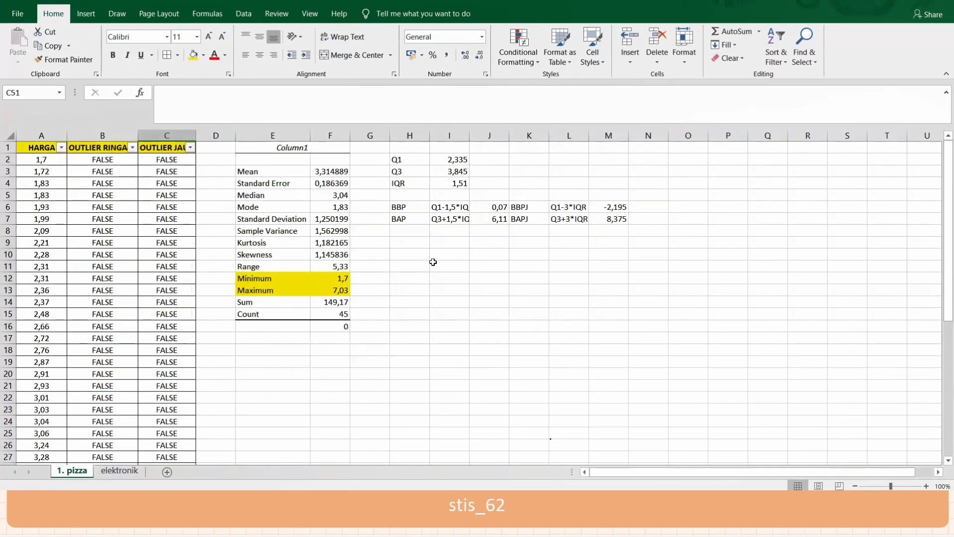
Enter the heading "Kesimpulan :" in cell H10
click(418, 257)
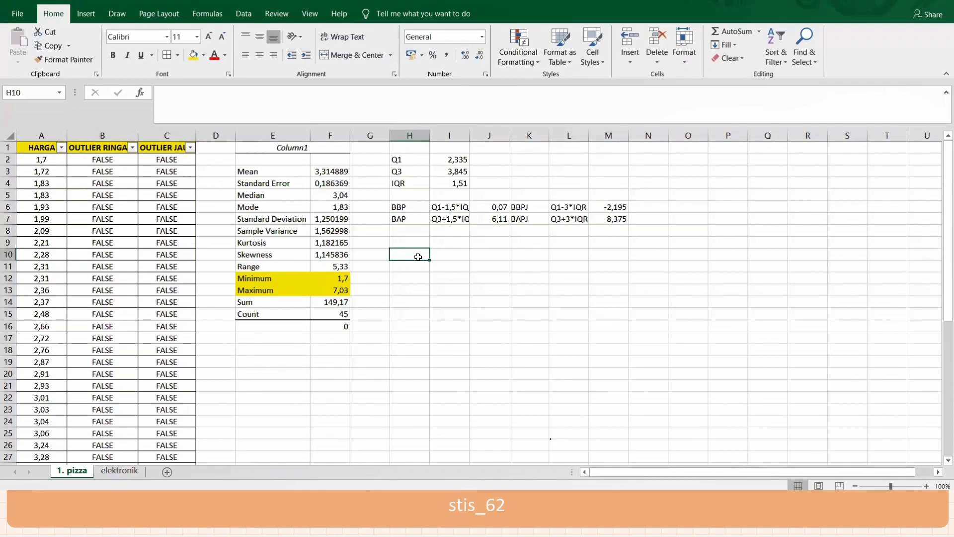
text(k)
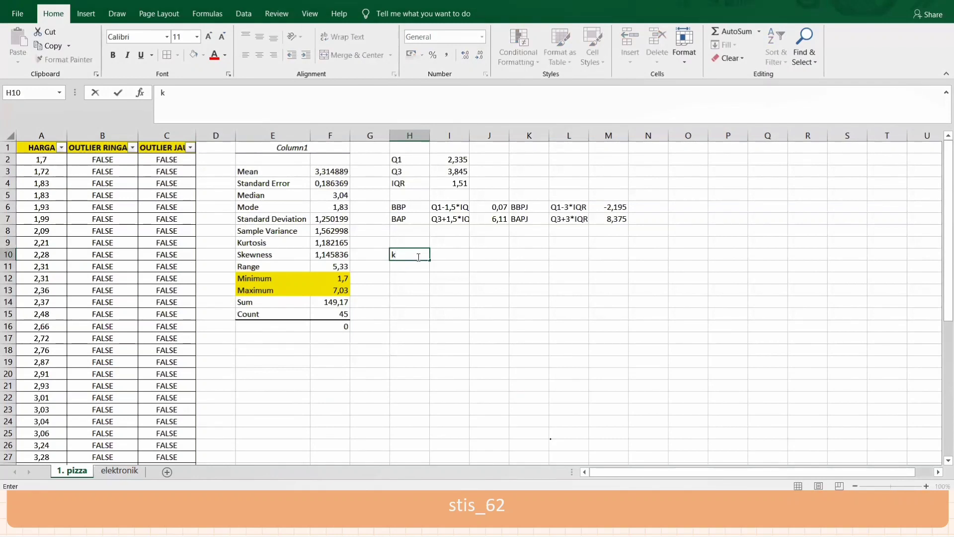
key(BackSpace)
text(Kesimpulan)
key(BackSpace)
key(BackSpace)
text(an :)
key(Return)
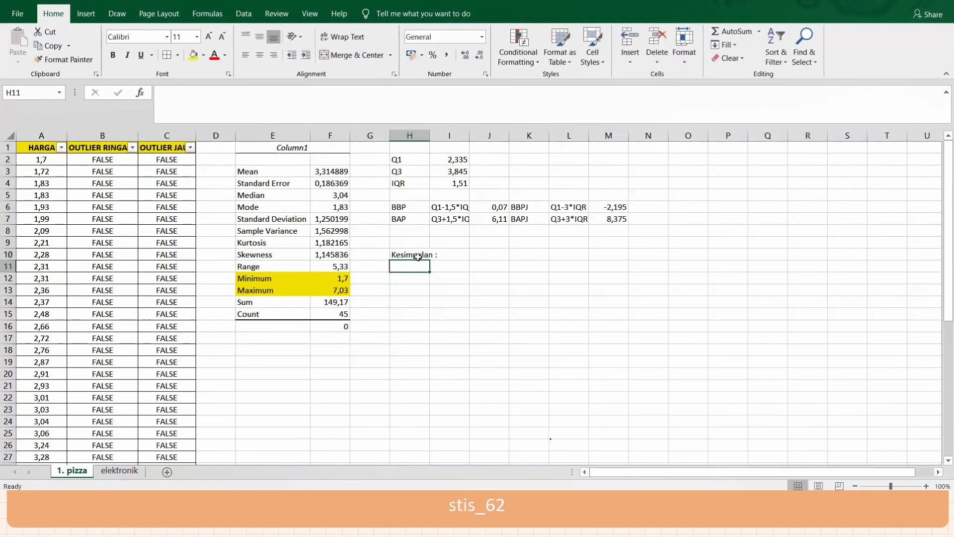
Write the conclusion "Terdapat 2 data yang merupakan pencilan ringan atas" in cell H11
text(Terda)
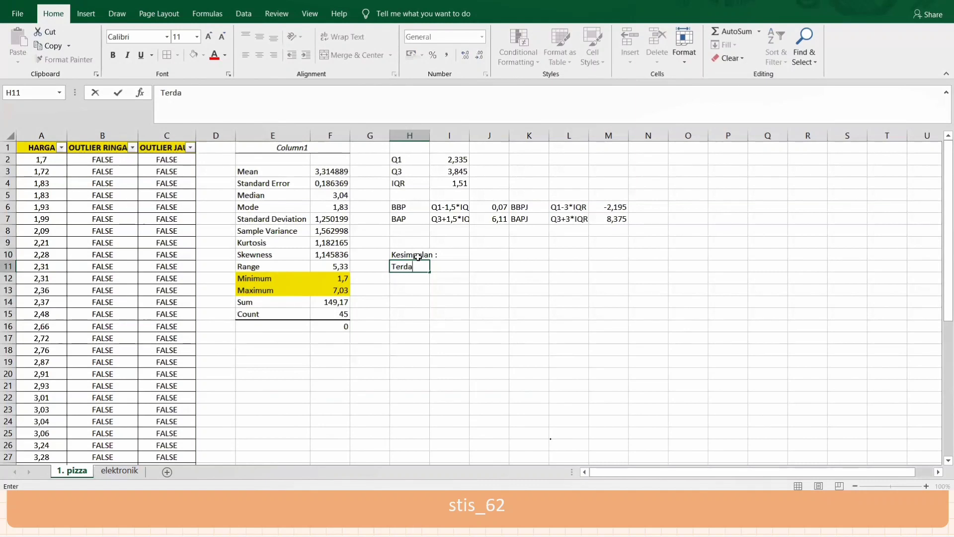
text(pat 2 data yang meruapak)
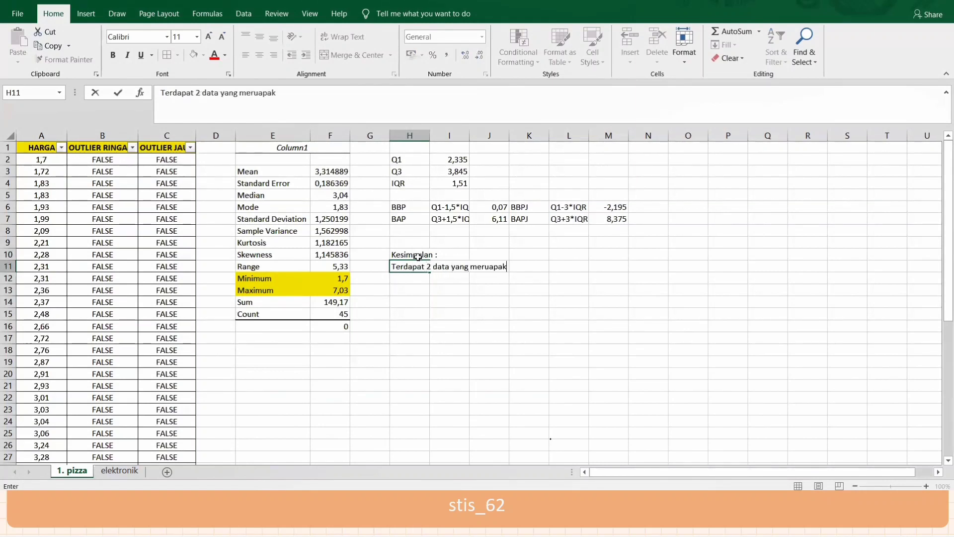
text(n)
key(BackSpace)
key(BackSpace)
key(BackSpace)
key(BackSpace)
key(BackSpace)
text(pakan)
text( penclan)
text(an ringa)
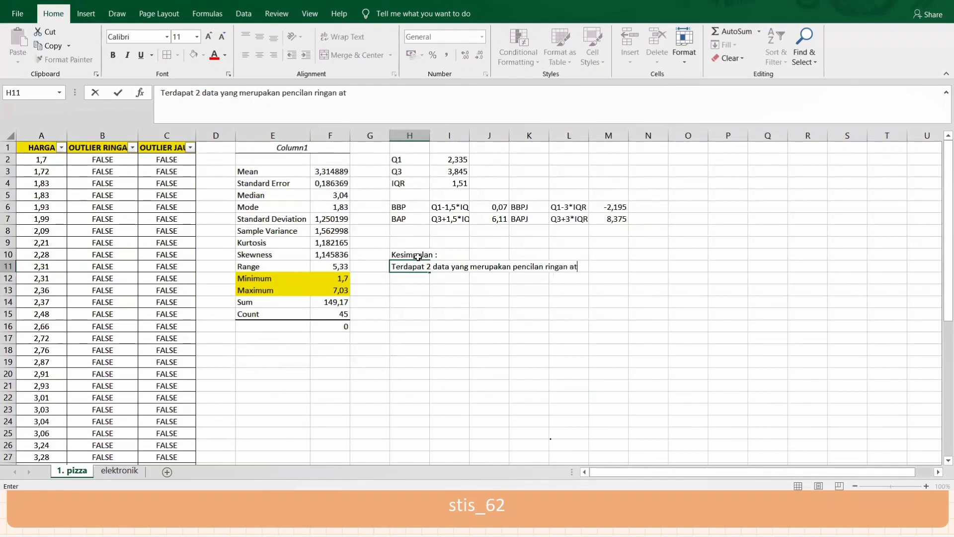
key(Return)
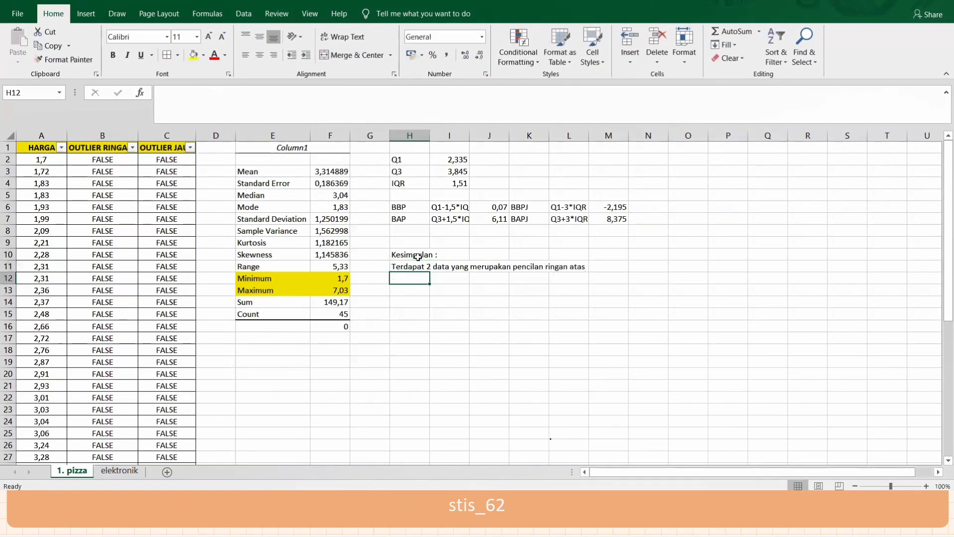
Write the second conclusion "Ridak ditemukan adanya pencilan jauh" in cell H12
text(Ridak dit)
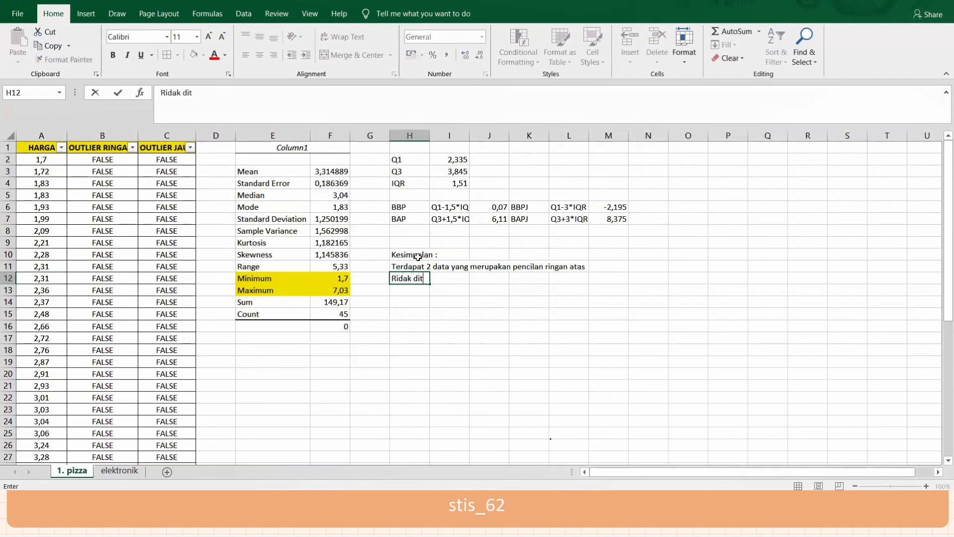
text(emukan adanya )
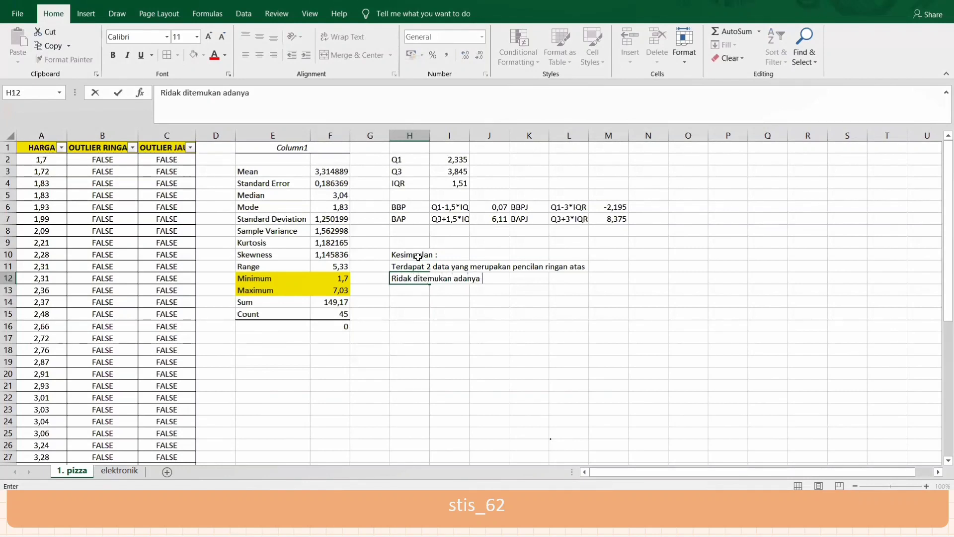
text(pencilan jauh)
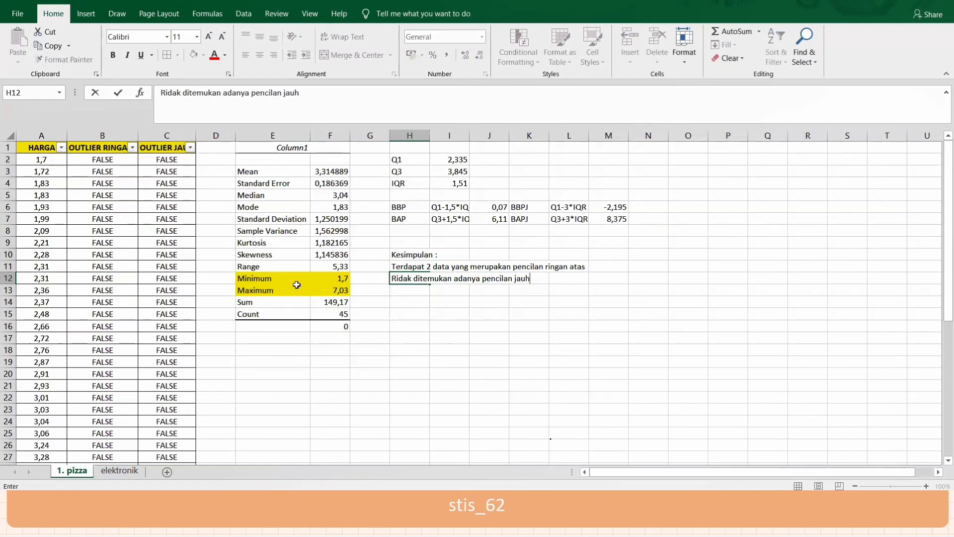
click(296, 281)
click(384, 302)
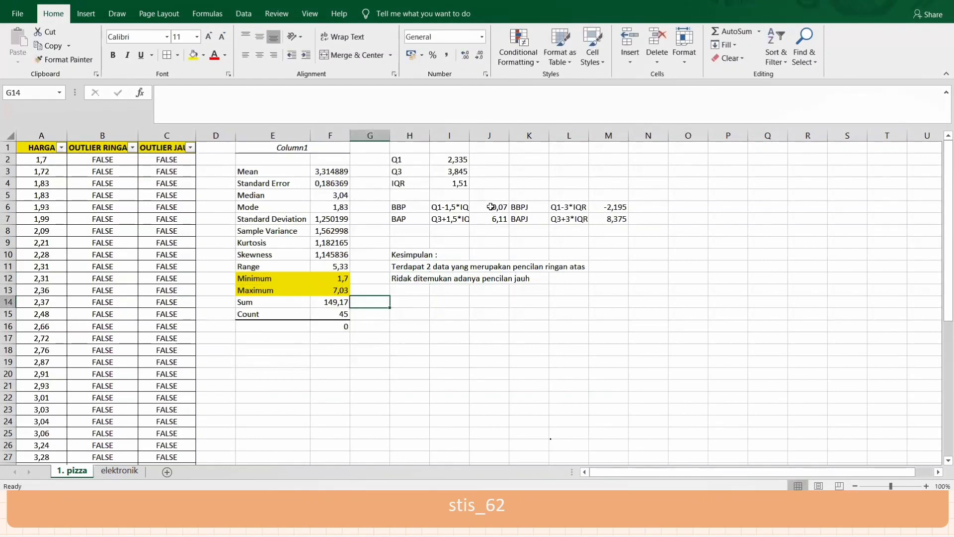
Compare the mild fences in J6:J7 and the far fences in M6:M7 with the minimum and maximum in F12:F13
drag(491, 206, 491, 218)
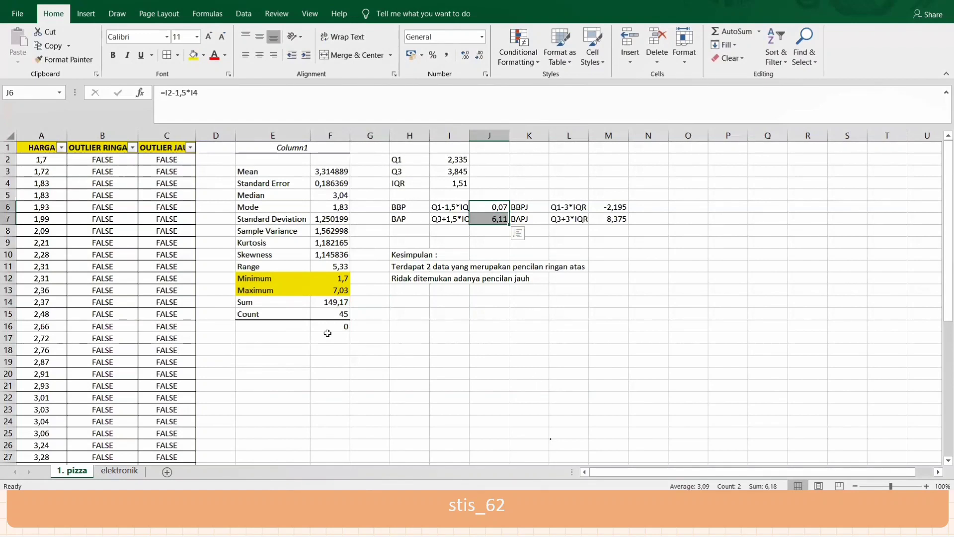
click(326, 280)
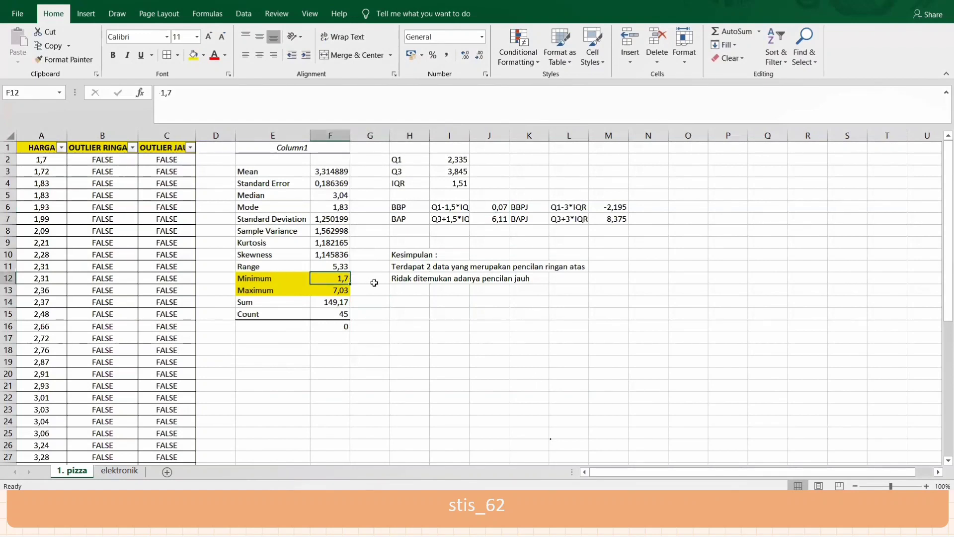
click(339, 291)
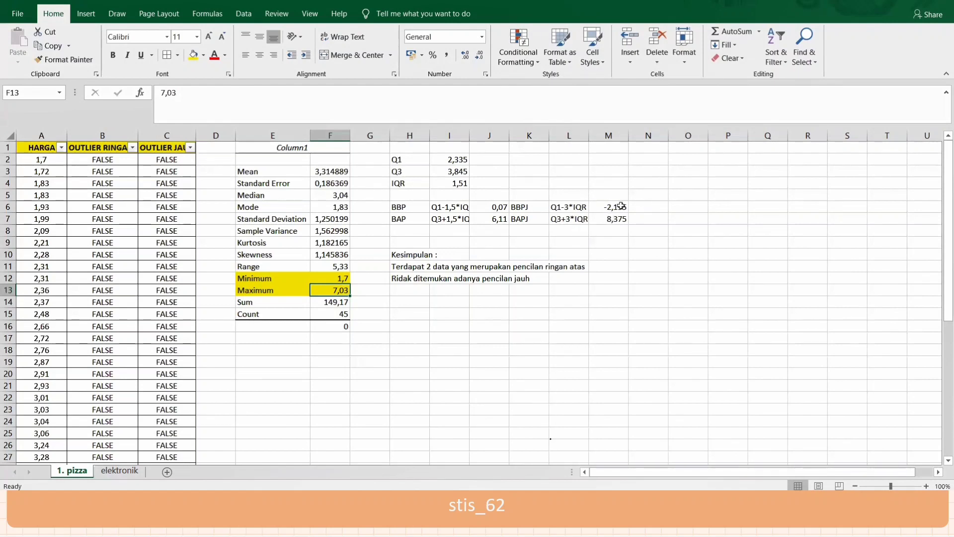
drag(621, 207, 623, 219)
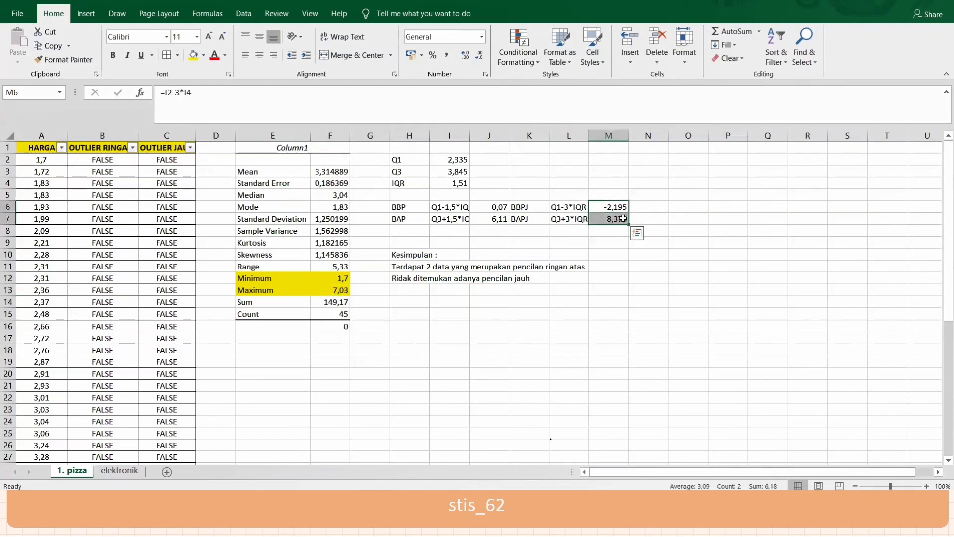
click(331, 277)
drag(331, 277, 332, 290)
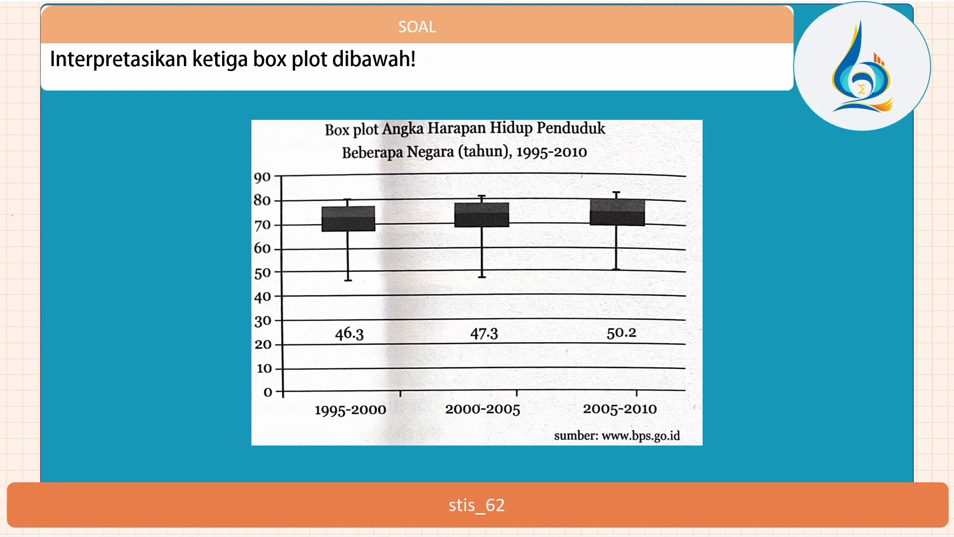
key(Right)
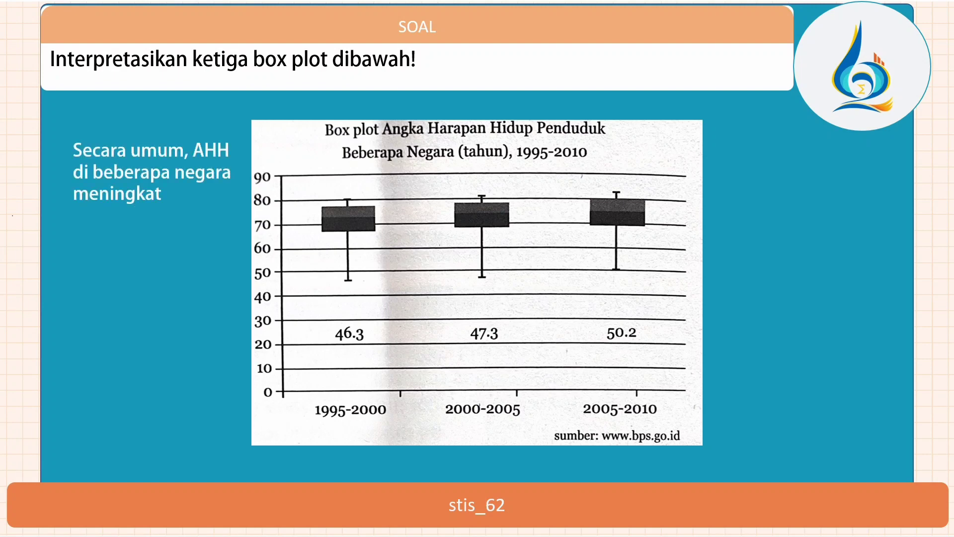
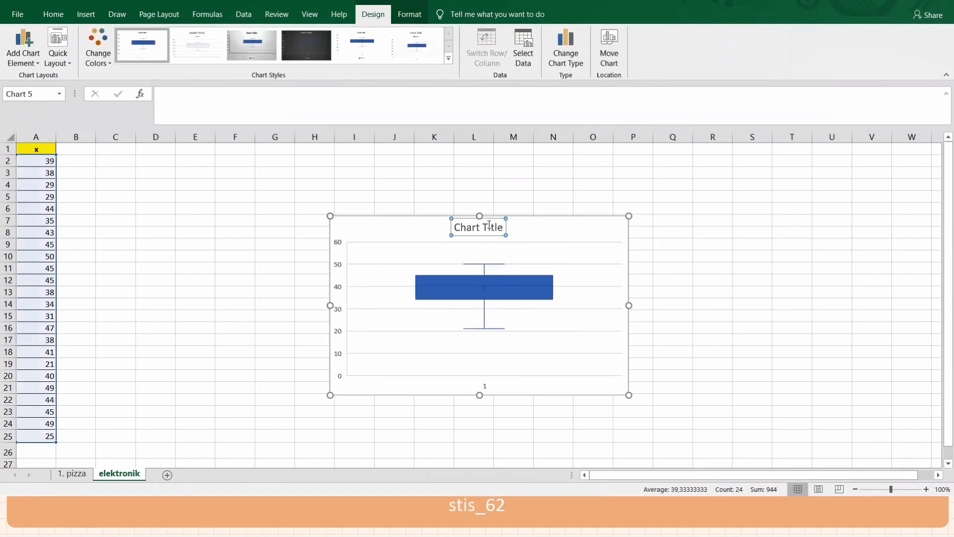
Change the box plot's title on the elektronik sheet to "X=1"
key(ctrl+a)
text(X=1)
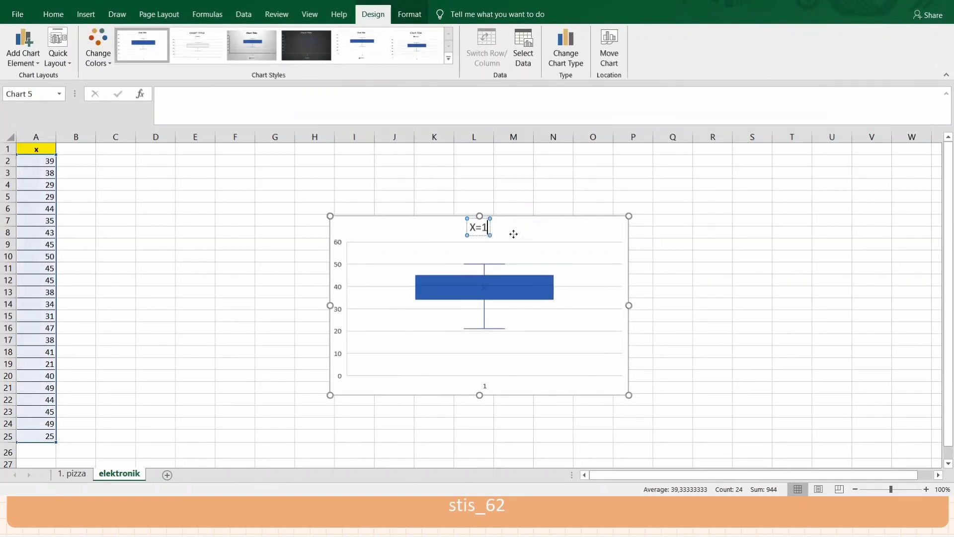
click(512, 232)
Move the box plot up to the sheet's first rows and shrink it to span about columns J to P, down to row 12
drag(519, 223, 563, 150)
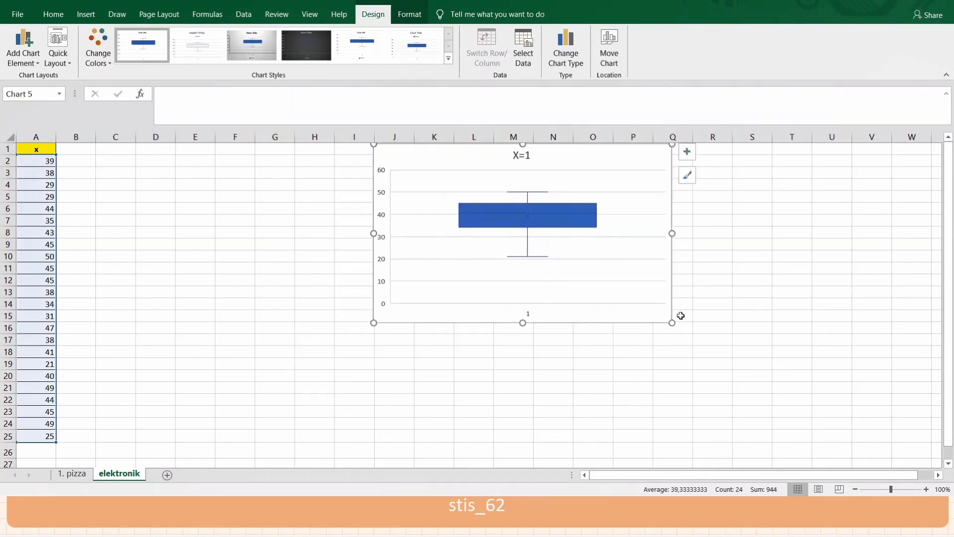
drag(673, 323, 634, 286)
Set the vertical axis bounds of the "X=1" box plot to a minimum of 20 and a maximum of 55
click(382, 235)
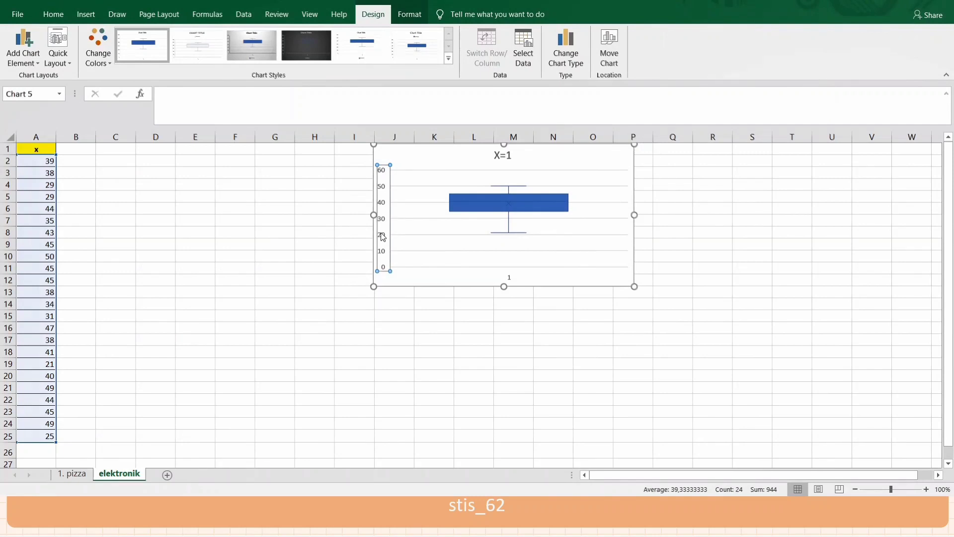
double_click(382, 236)
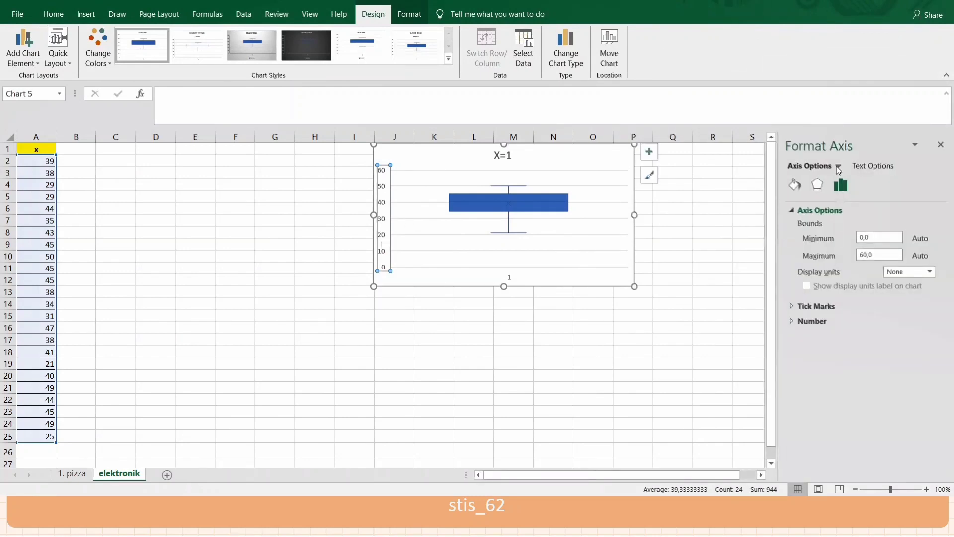
drag(878, 238, 856, 240)
key(BackSpace)
text(20)
key(Return)
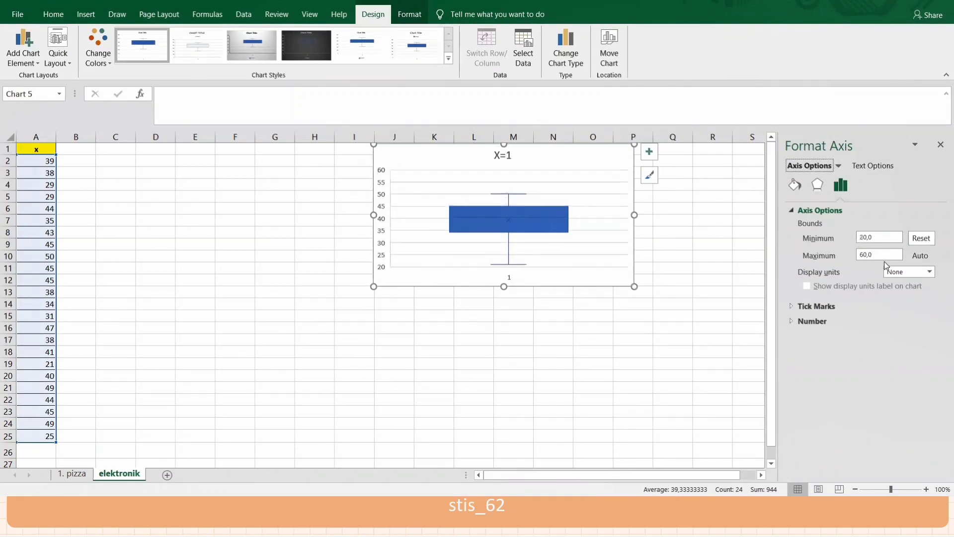
drag(878, 250, 842, 254)
key(BackSpace)
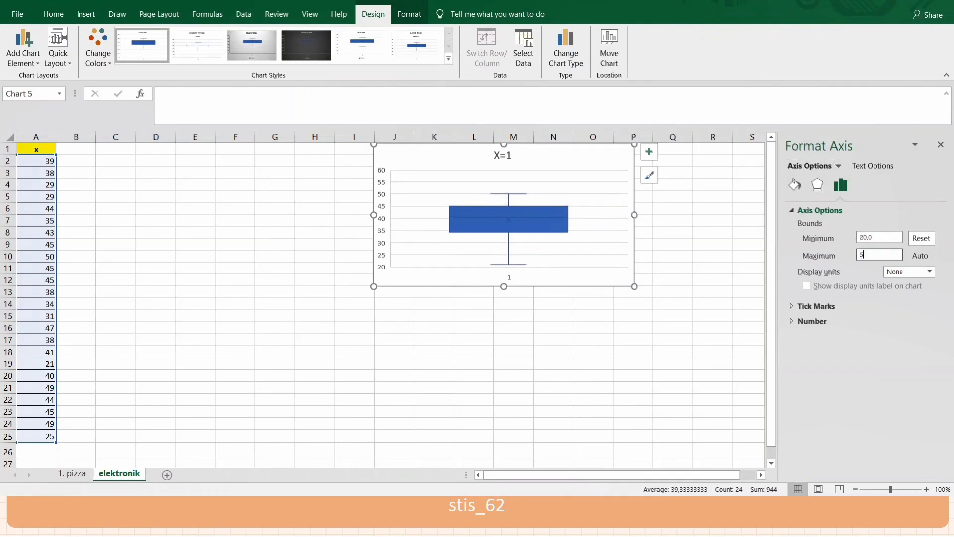
text(55)
key(Return)
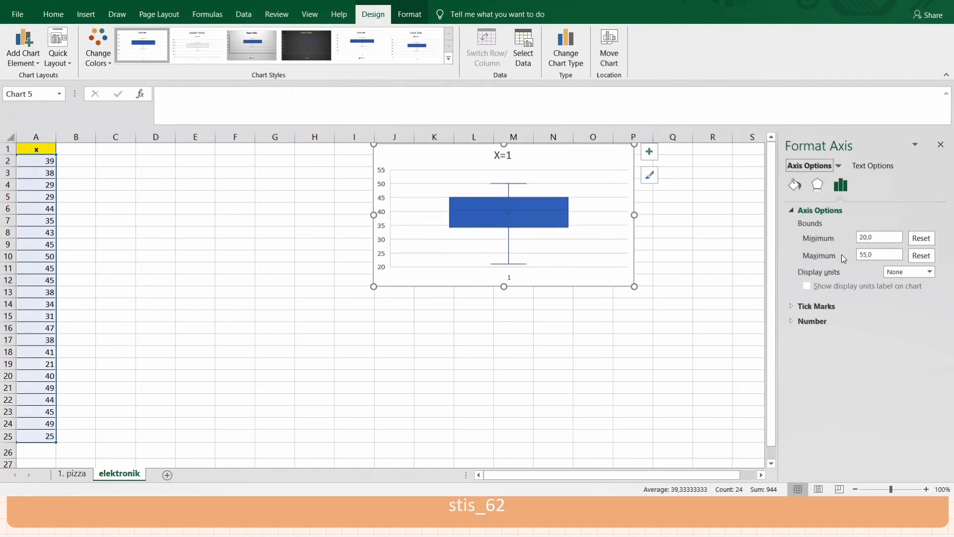
click(941, 145)
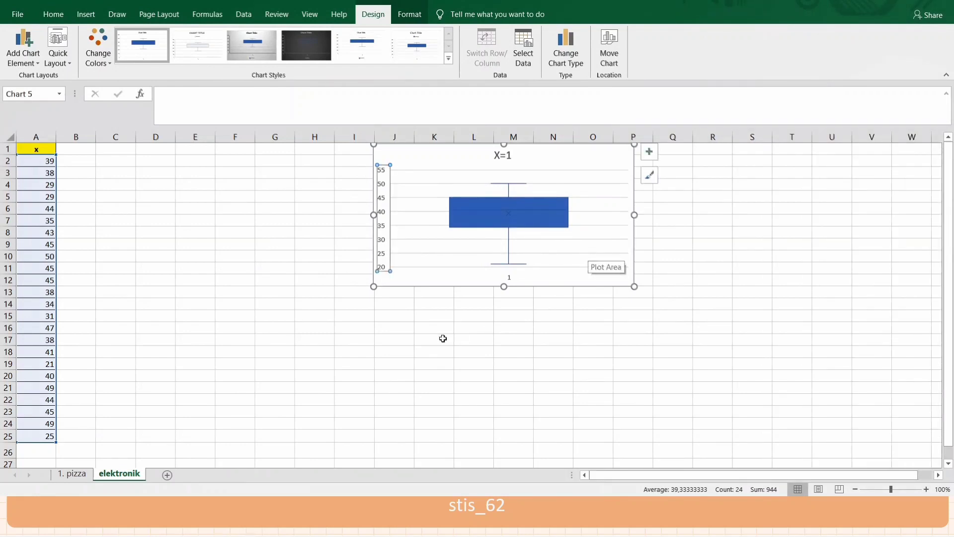
Write the skewness note "Menceng kiri" in cell J14 below the "X=1" box plot
click(394, 303)
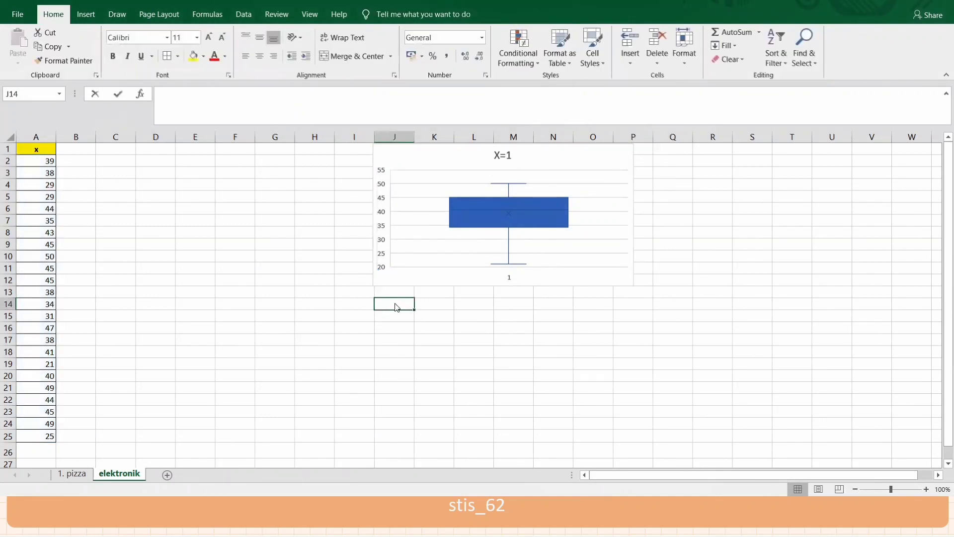
text(mEN)
key(BackSpace)
key(BackSpace)
key(BackSpace)
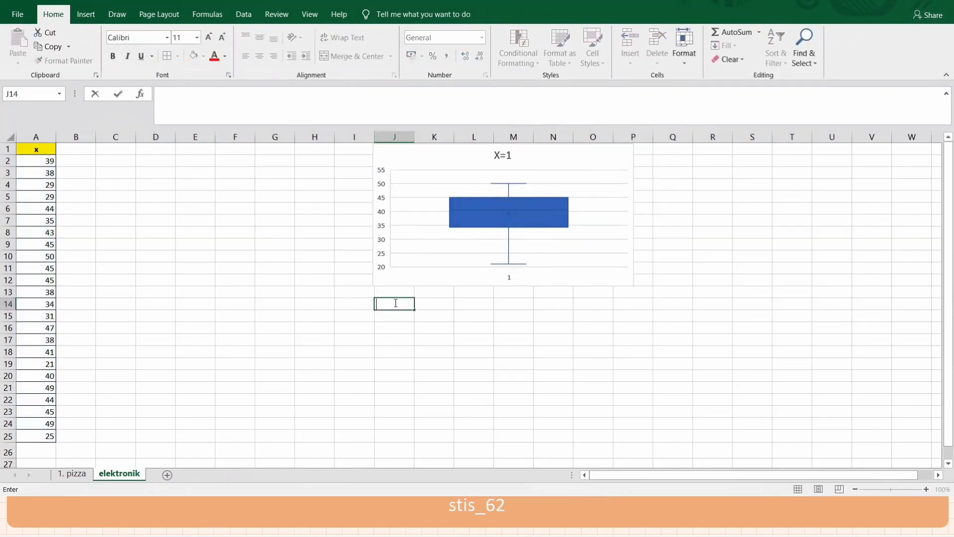
text(Menceng kiri)
click(230, 231)
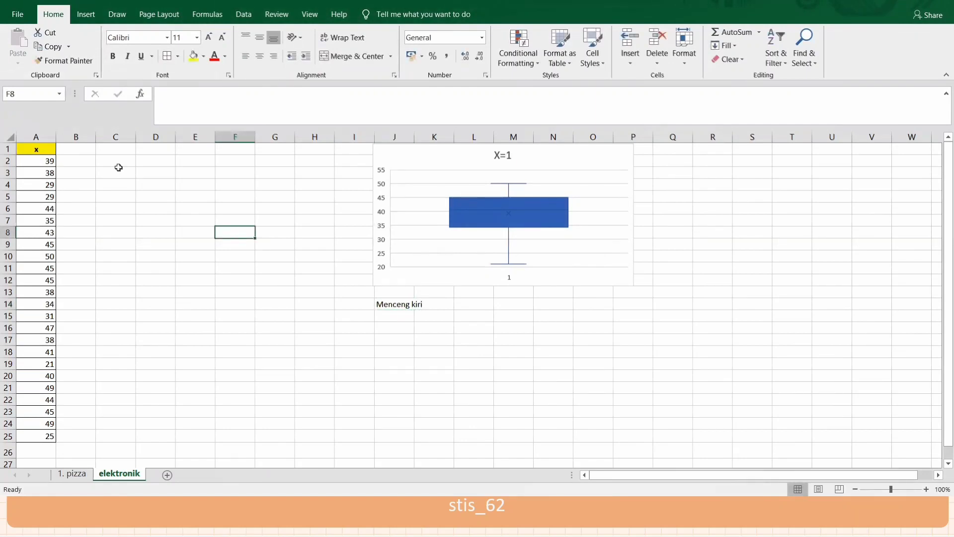
Add an "x^2" column in B with the formula =A2^2 in B2 and fill it down to B25
click(78, 146)
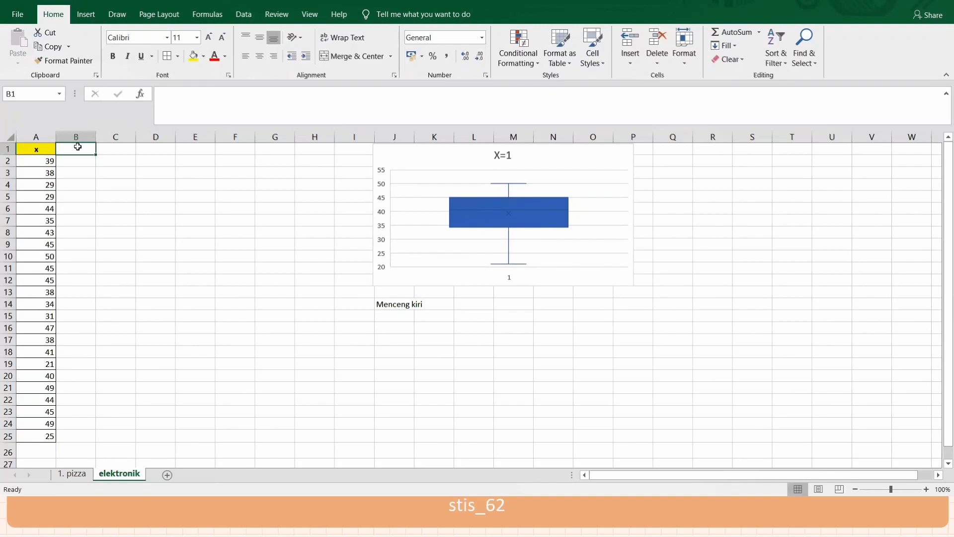
text(x^2)
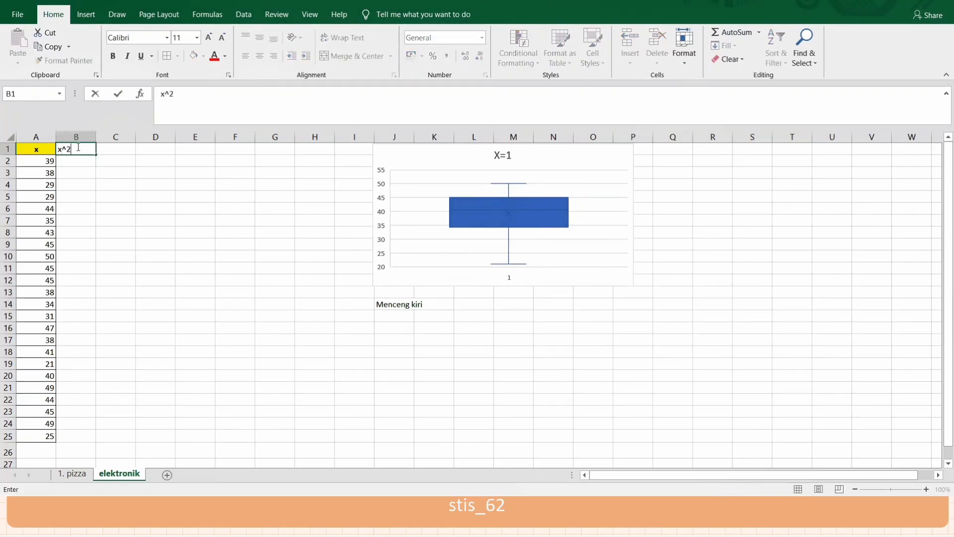
key(Return)
text(=A2^2)
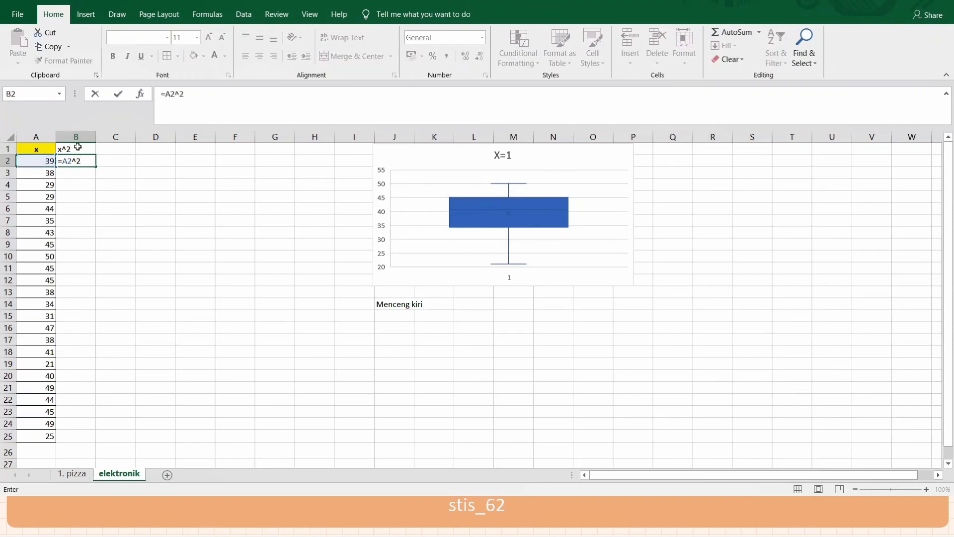
key(Return)
click(87, 162)
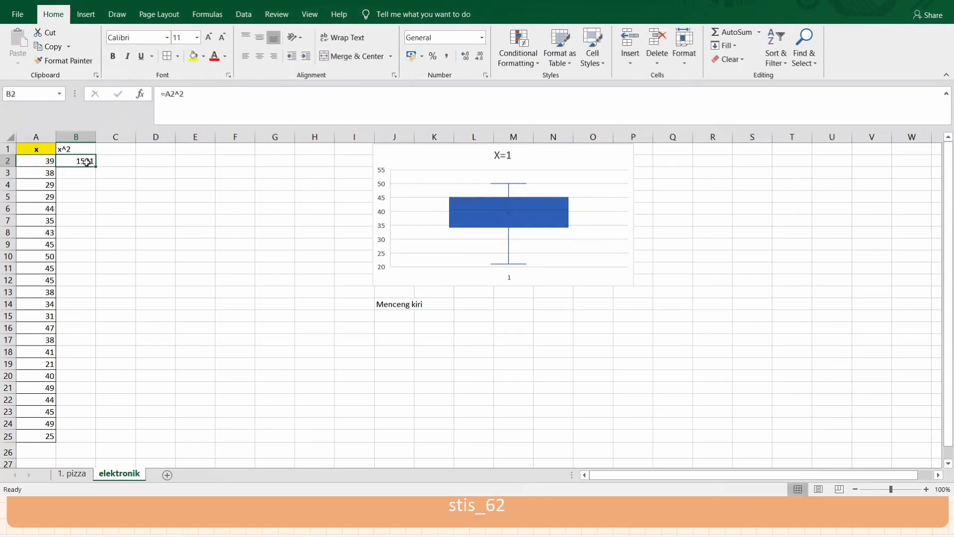
drag(96, 167, 90, 437)
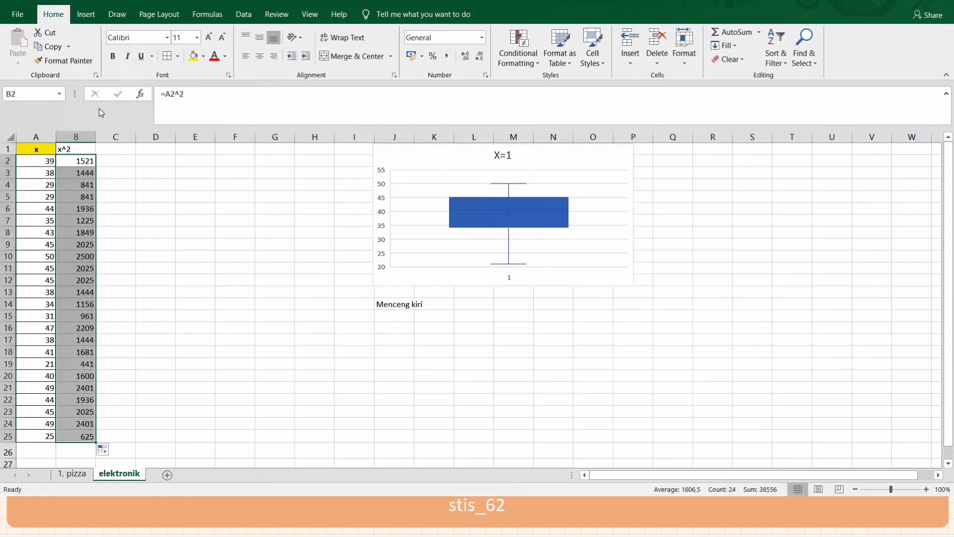
Insert a Box & Whisker chart of the x^2 values in B2:B25
click(86, 14)
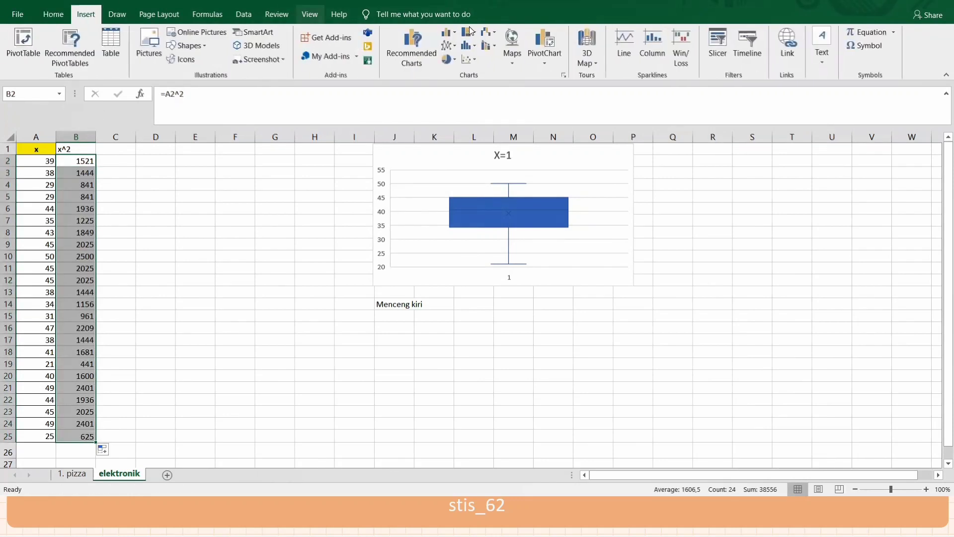
click(561, 75)
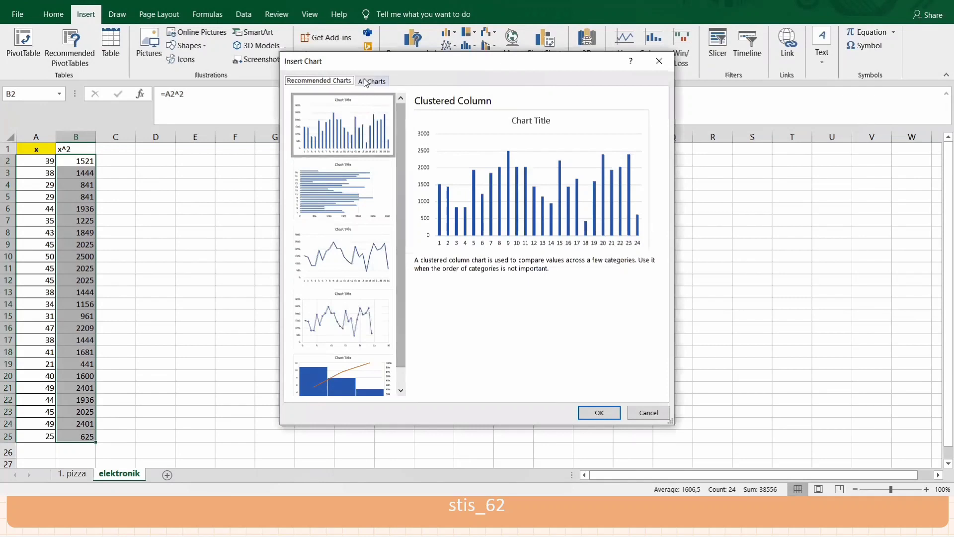
click(366, 82)
click(341, 309)
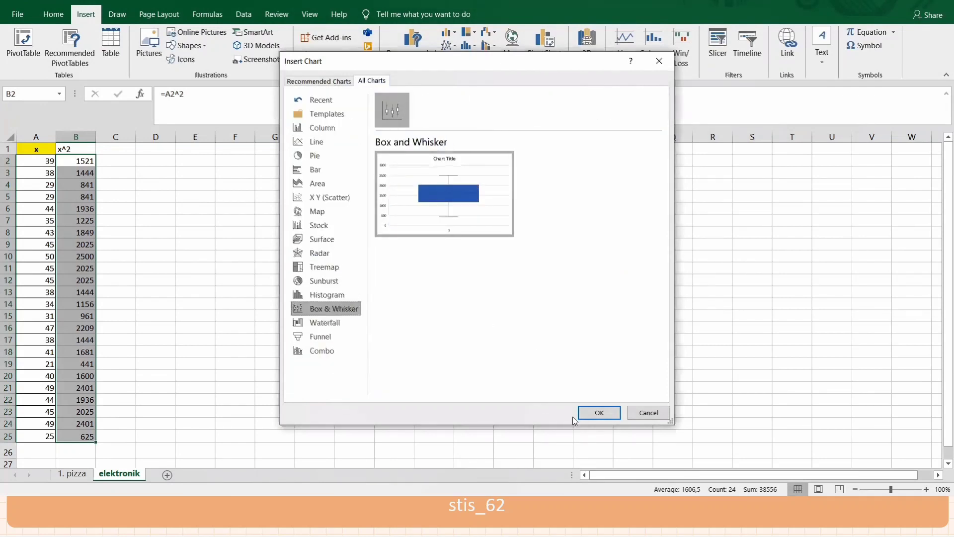
click(600, 411)
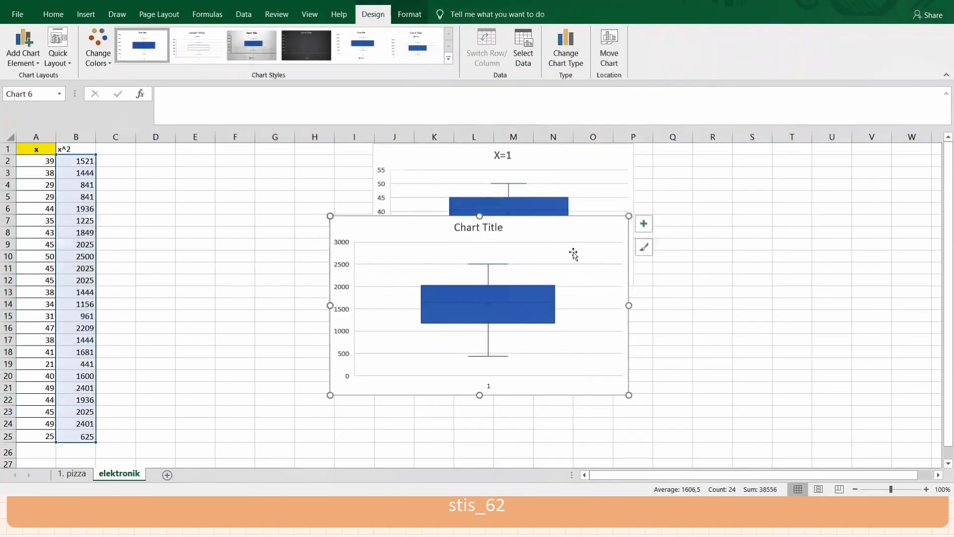
Change the title of the x^2 box plot to "x=2"
click(488, 226)
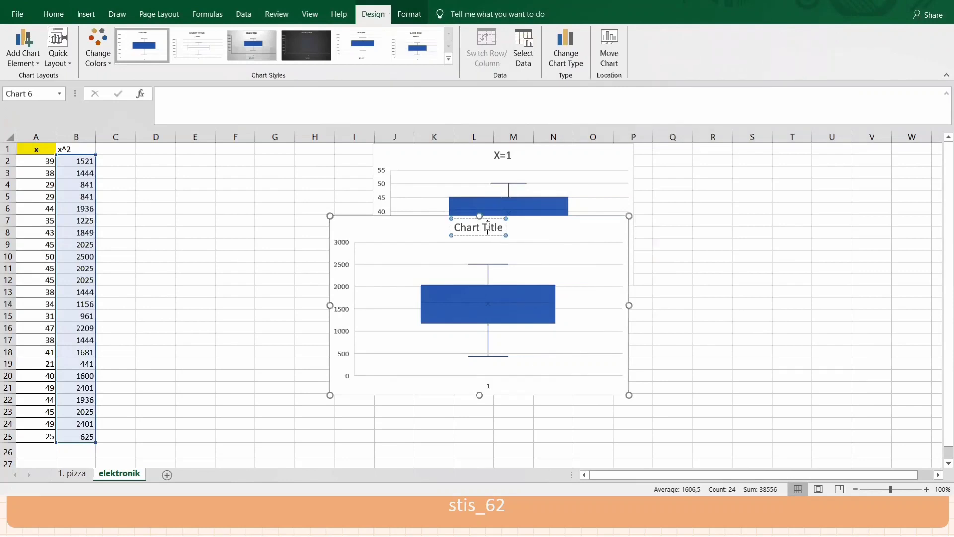
triple_click(488, 227)
text(x=2)
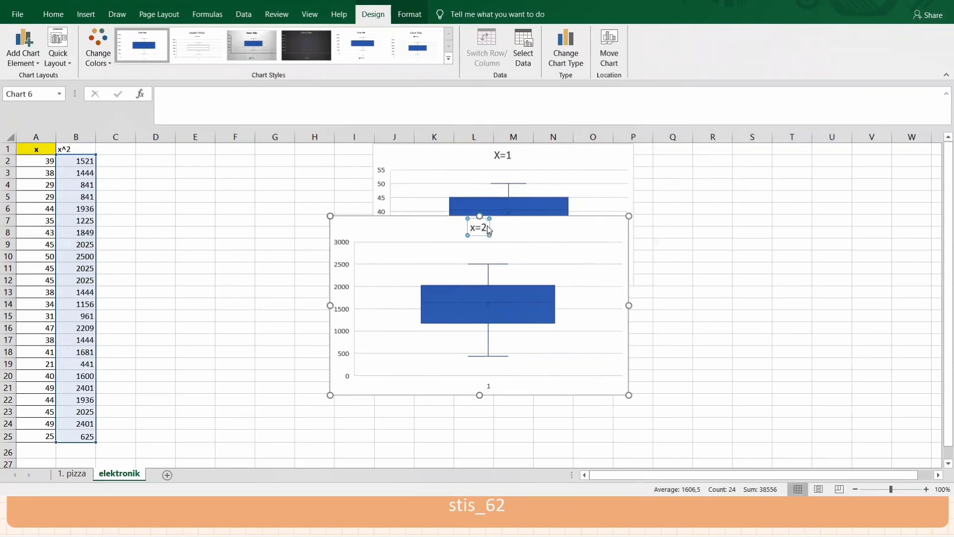
click(527, 228)
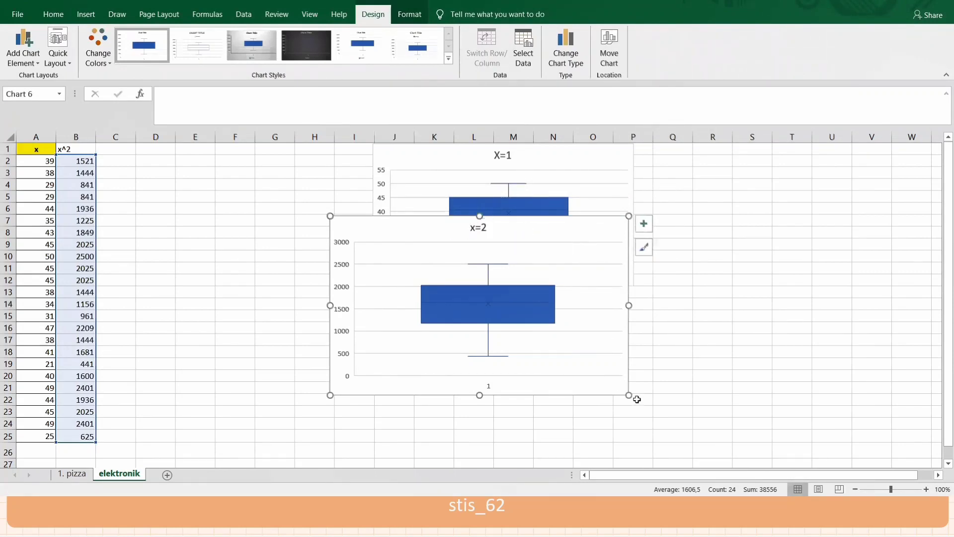
Shrink the "x=2" box plot and place it below the "Menceng kiri" note, spanning about columns J to P and rows 15 to 26
drag(628, 395, 580, 378)
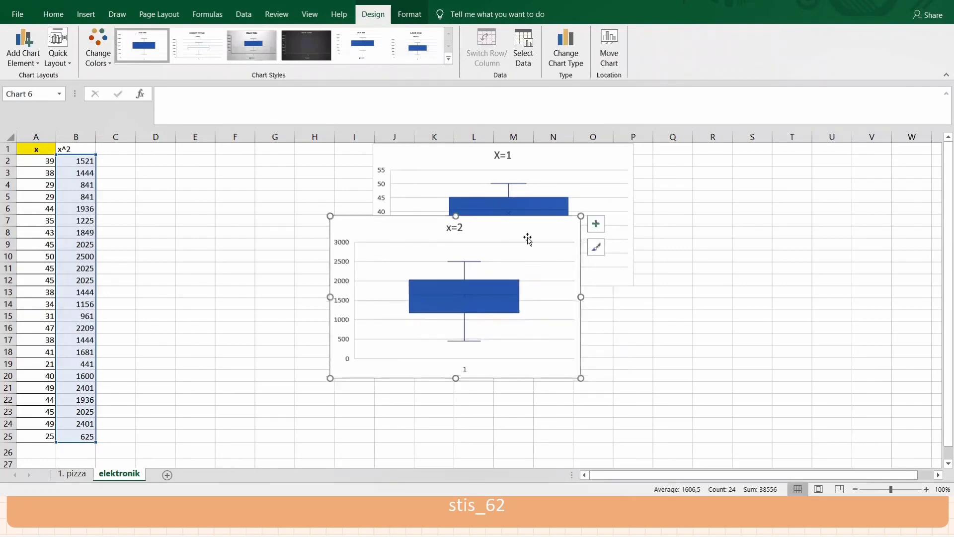
mouse_move(528, 239)
mouse_down()
mouse_move(534, 266)
mouse_move(593, 332)
mouse_move(572, 333)
mouse_up()
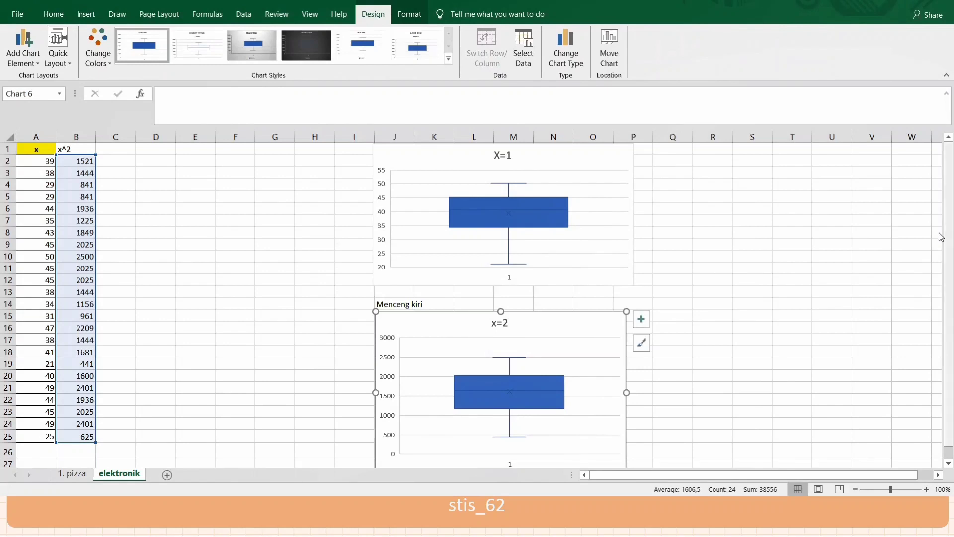
scroll(941, 298, down, 1)
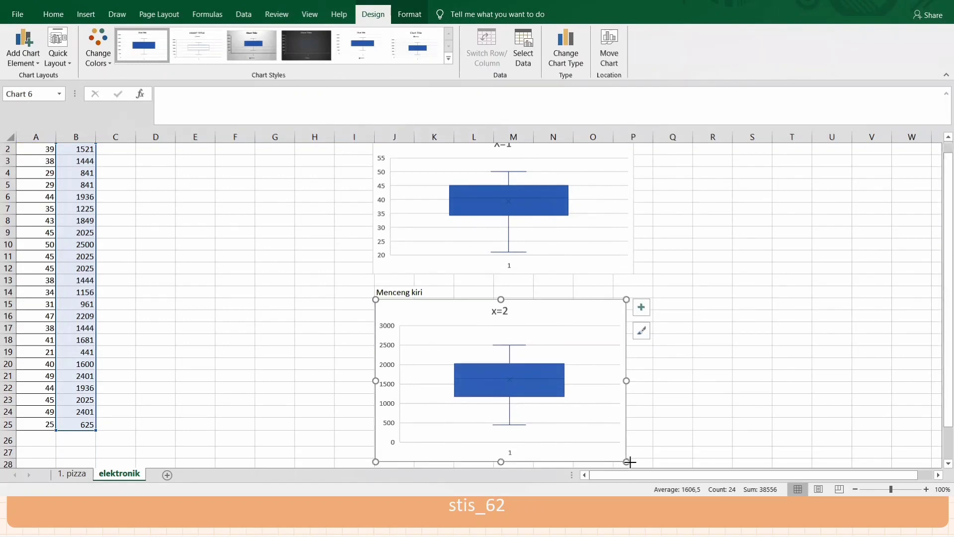
drag(627, 461, 657, 448)
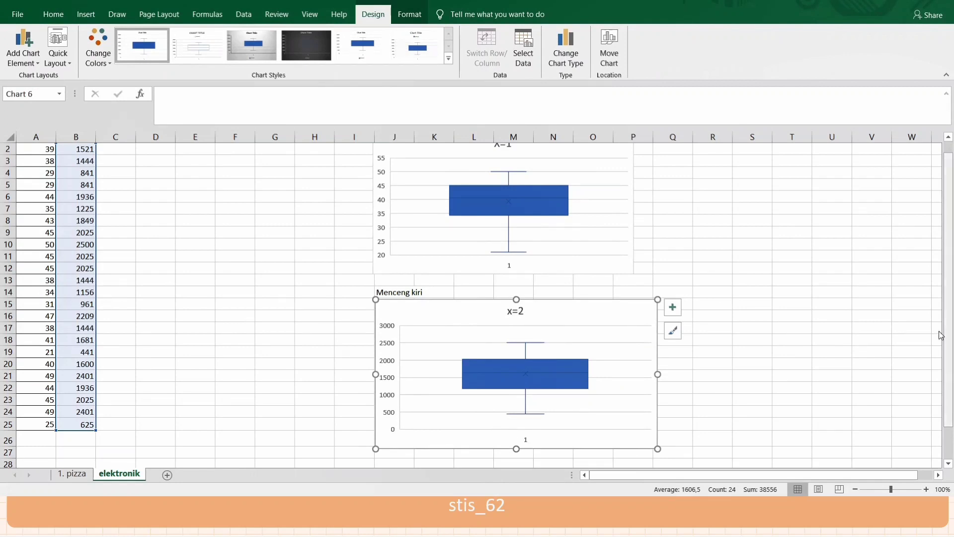
Add an "x^3" column in C with the formula =A2^3 in C2 and fill it down to C25
scroll(940, 335, up, 1)
click(102, 151)
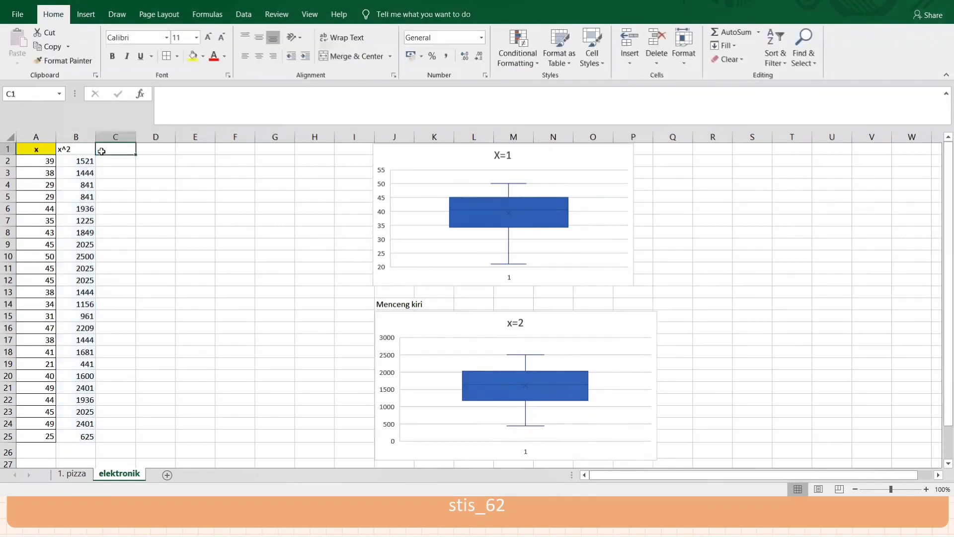
text(x^3)
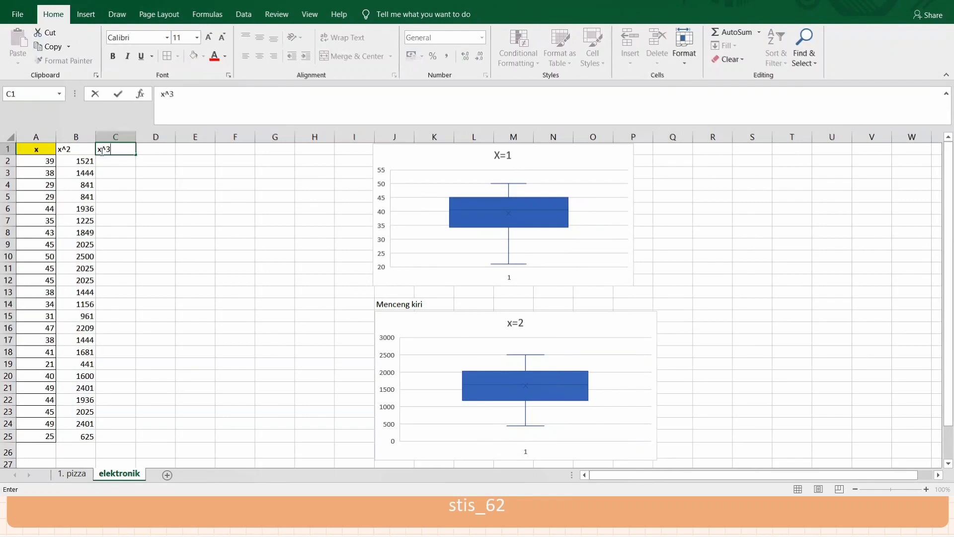
key(Return)
text(=)
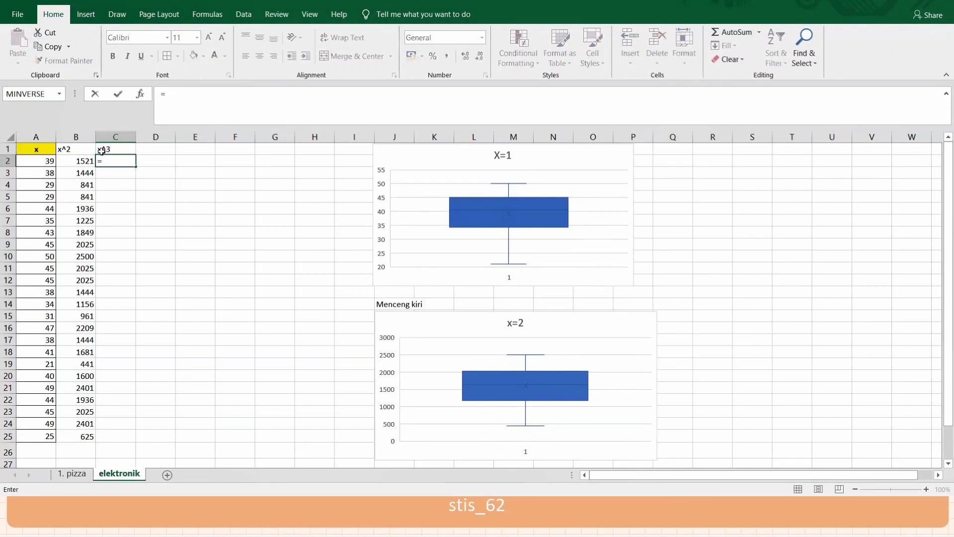
key(Left)
key(Left)
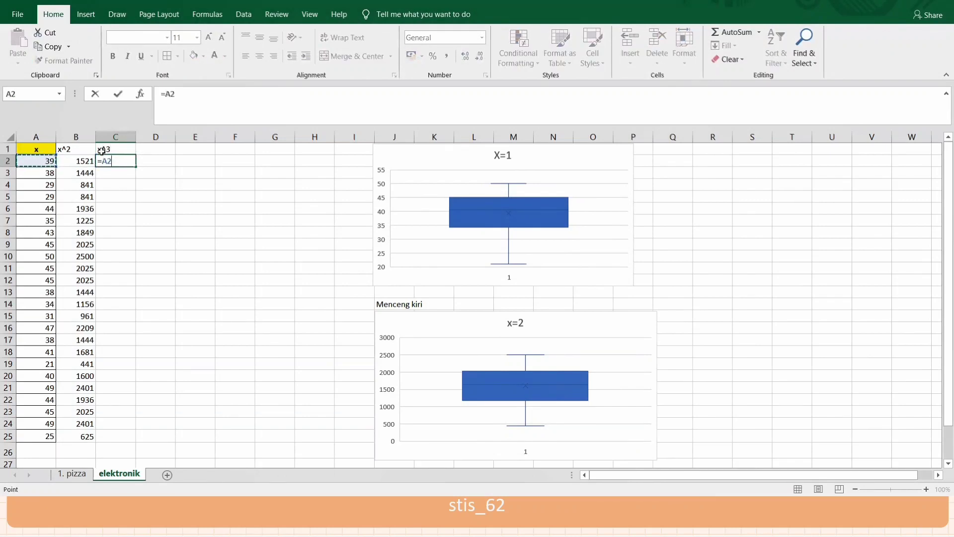
text(^3)
key(ctrl+Return)
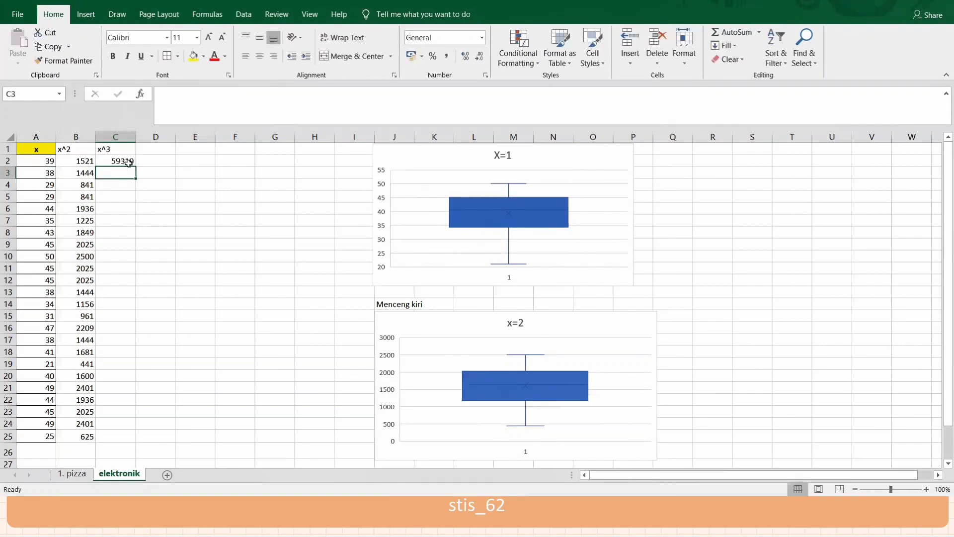
drag(135, 165, 134, 441)
Insert a Box & Whisker chart of the x^3 values in C2:C25
click(85, 14)
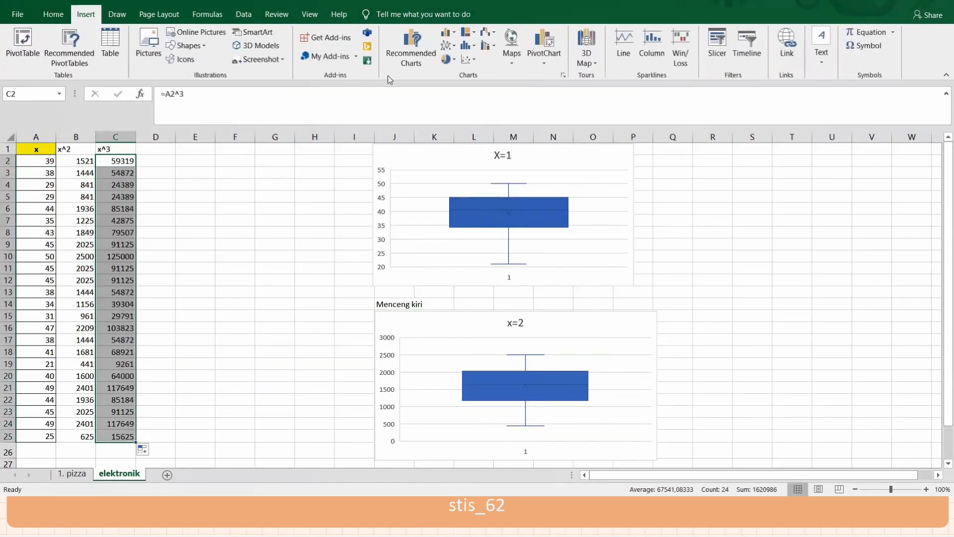
click(563, 76)
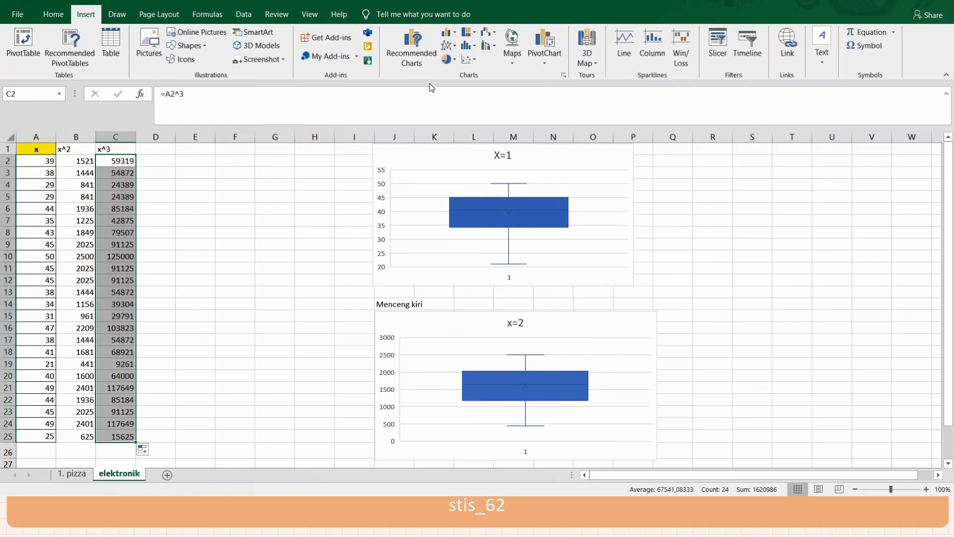
click(371, 79)
click(331, 308)
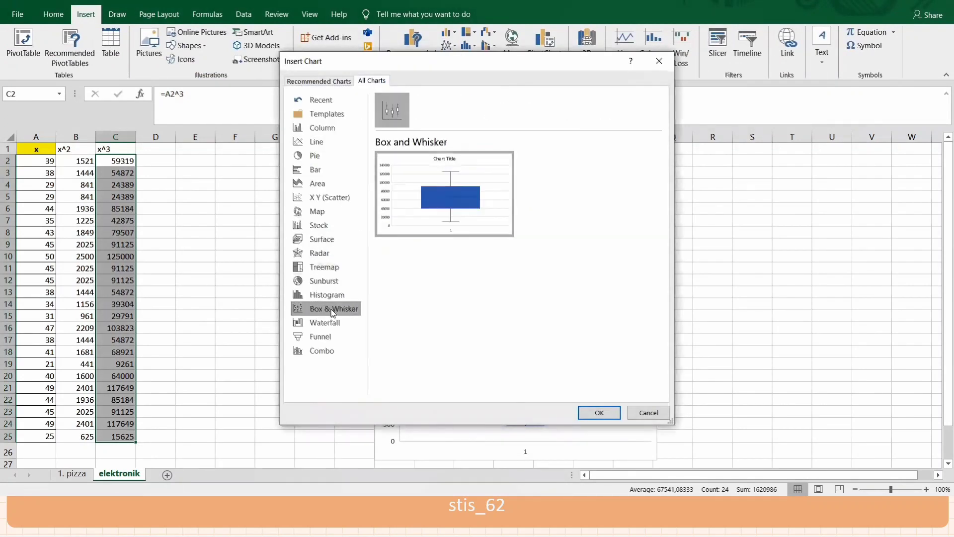
click(599, 412)
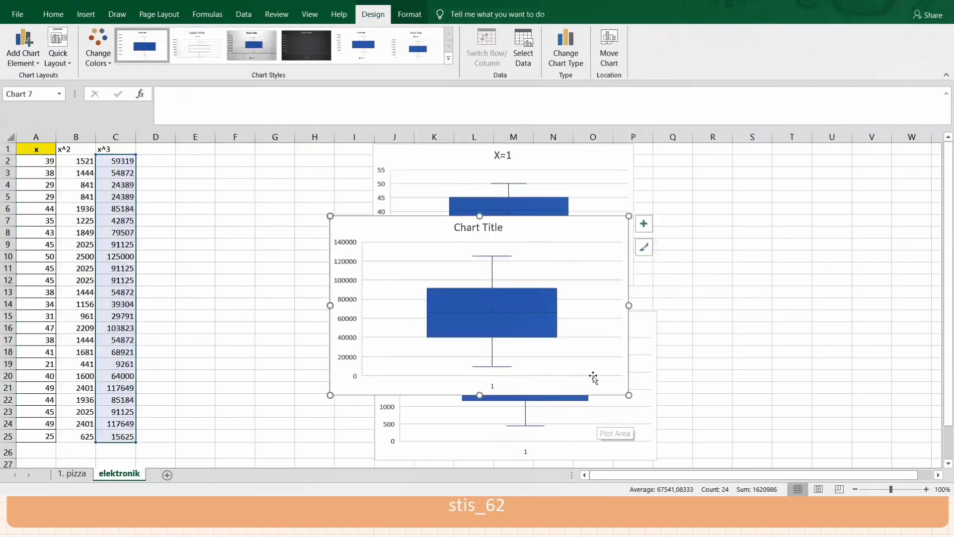
Title the x^3 box plot "x=3" and place it, shrunk, beside the "x=2" plot, spanning about columns Q to W and rows 15 to 27
click(480, 228)
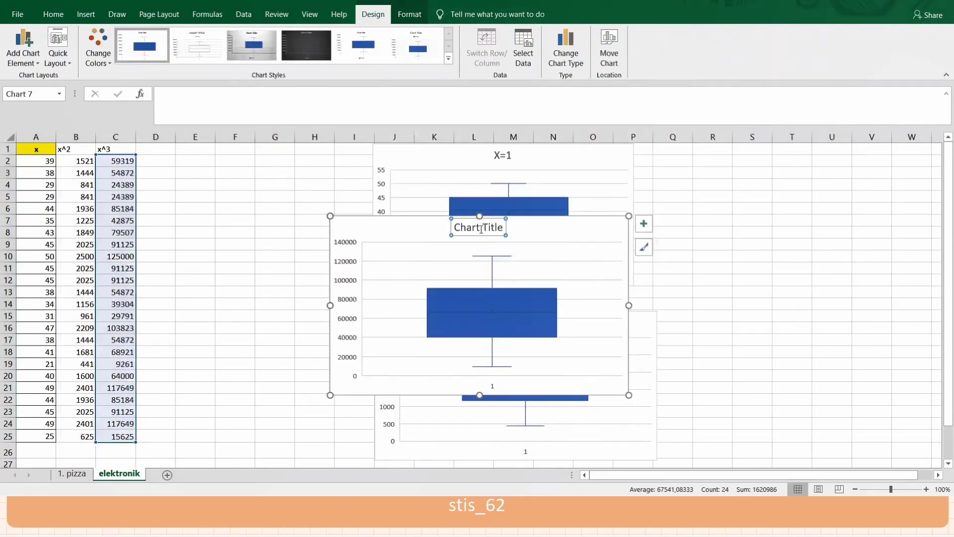
triple_click(480, 229)
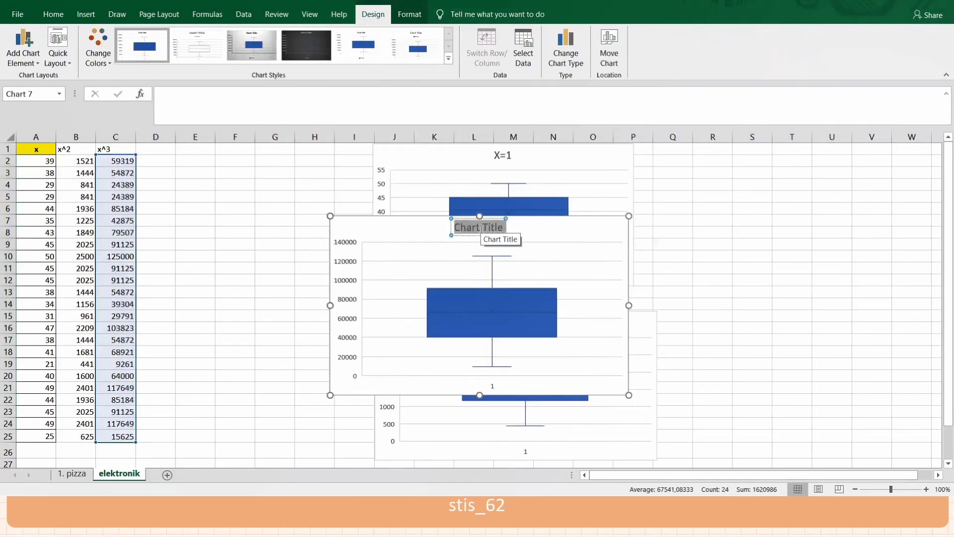
text(x=3)
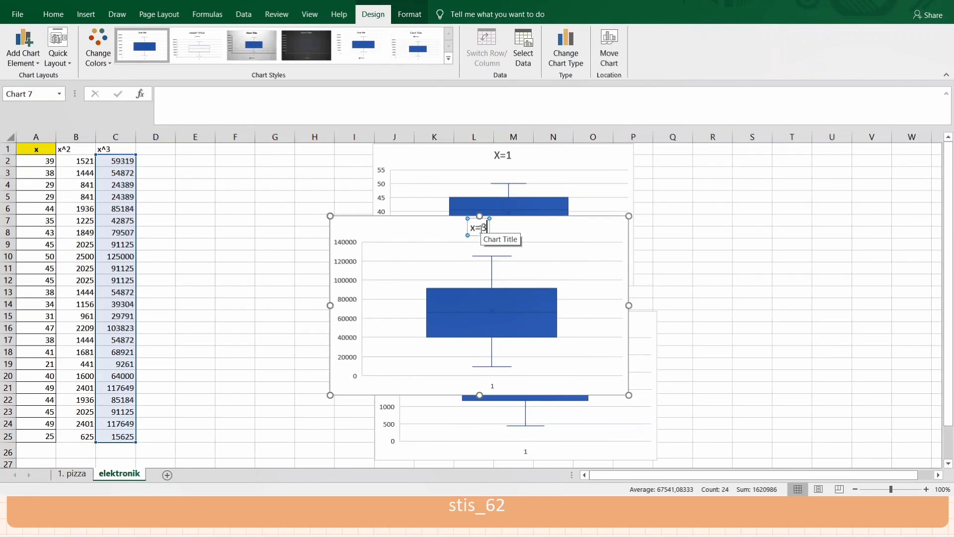
click(542, 232)
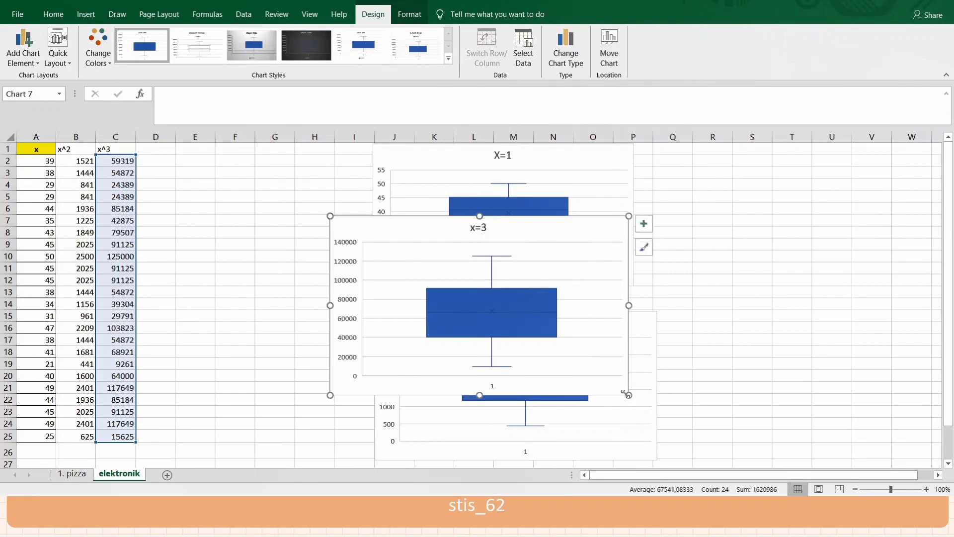
drag(628, 394, 591, 376)
drag(559, 311, 902, 405)
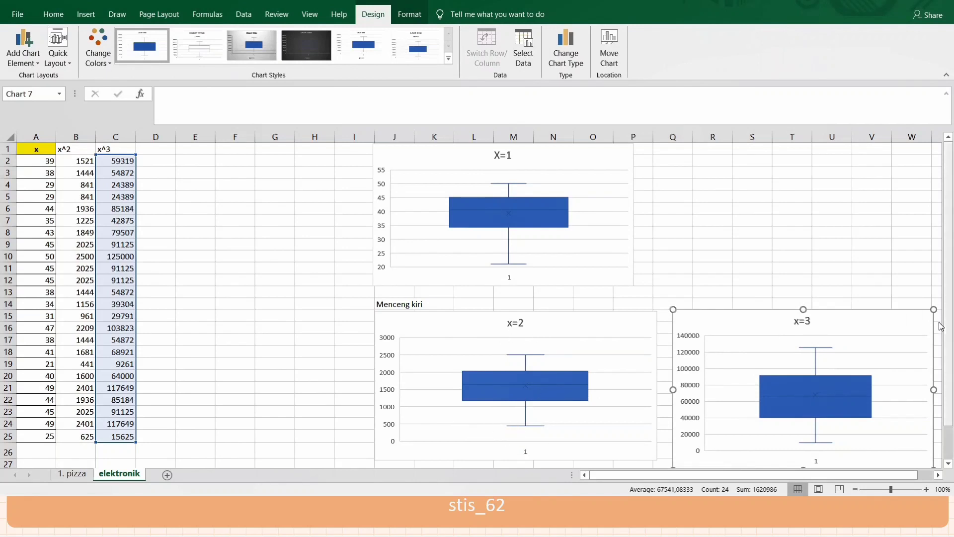
Enter the note "Panjang whisker atas sama dengan panjang whisker bawah" in R29, below the "x=3" box plot
scroll(941, 326, down, 1)
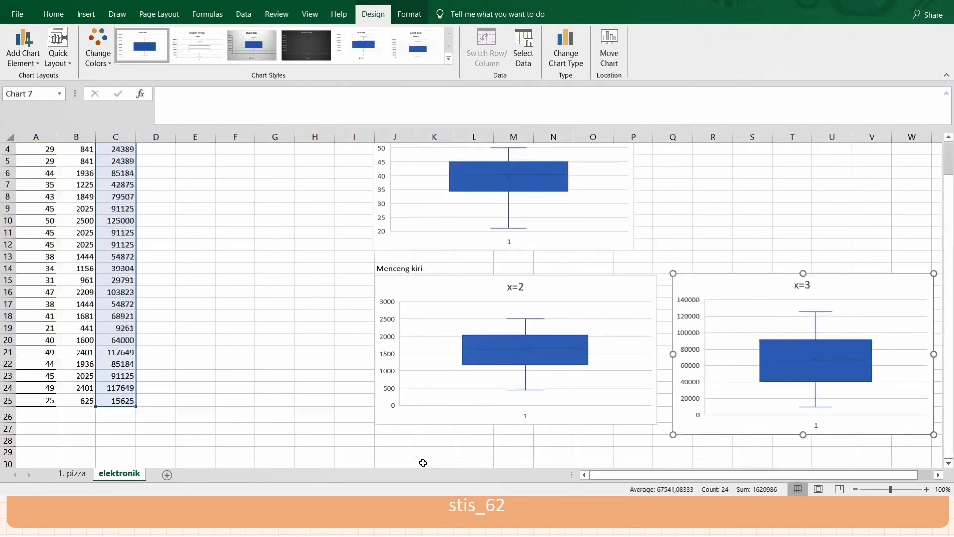
click(402, 453)
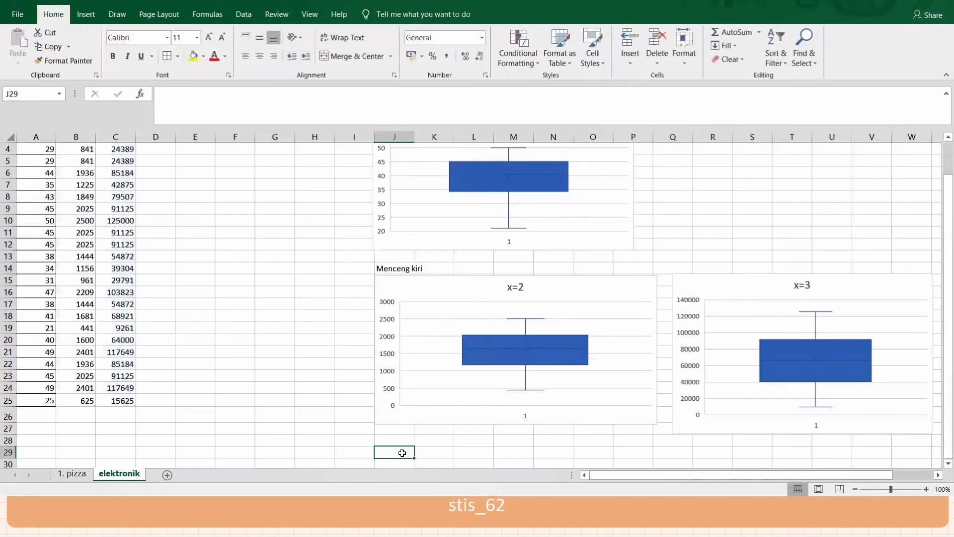
click(706, 450)
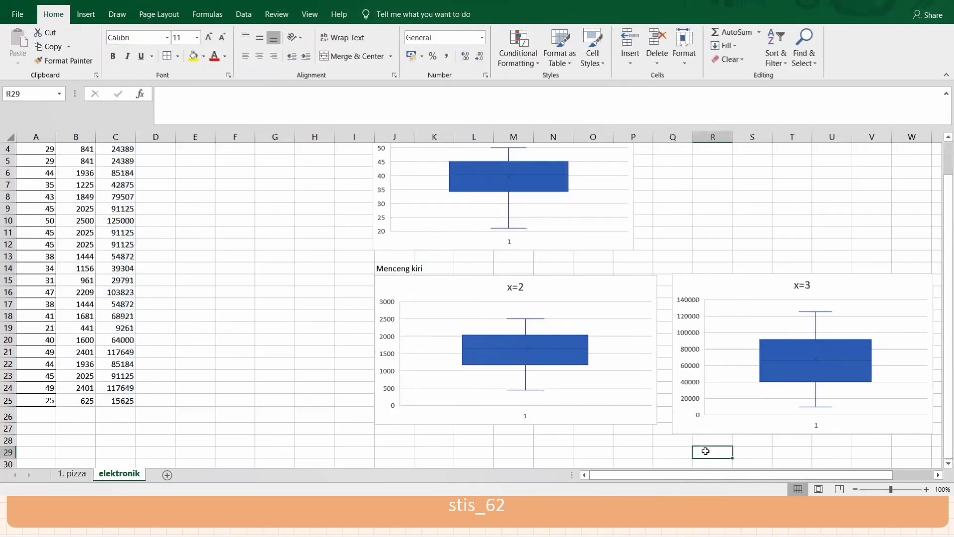
text(Panjang wh)
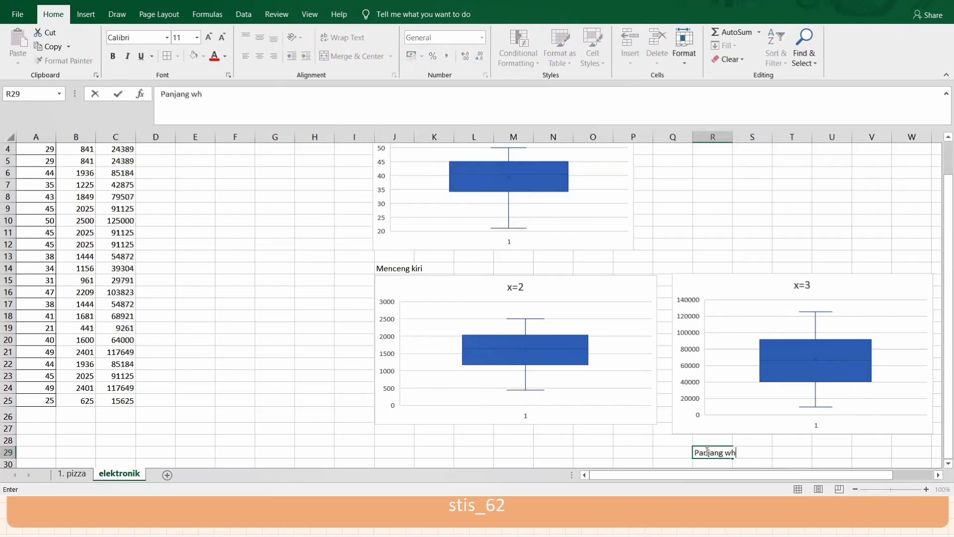
text(isker atas sama )
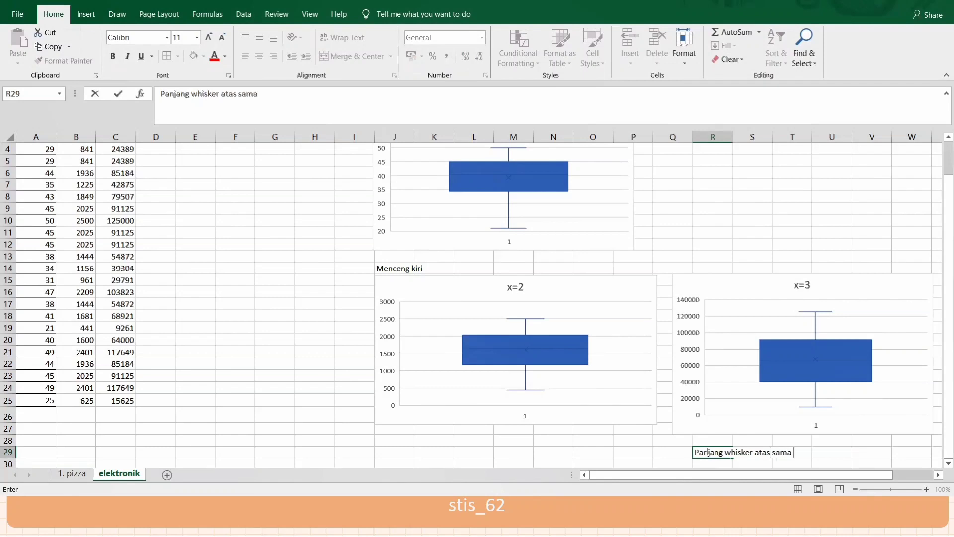
text(dengan panjan)
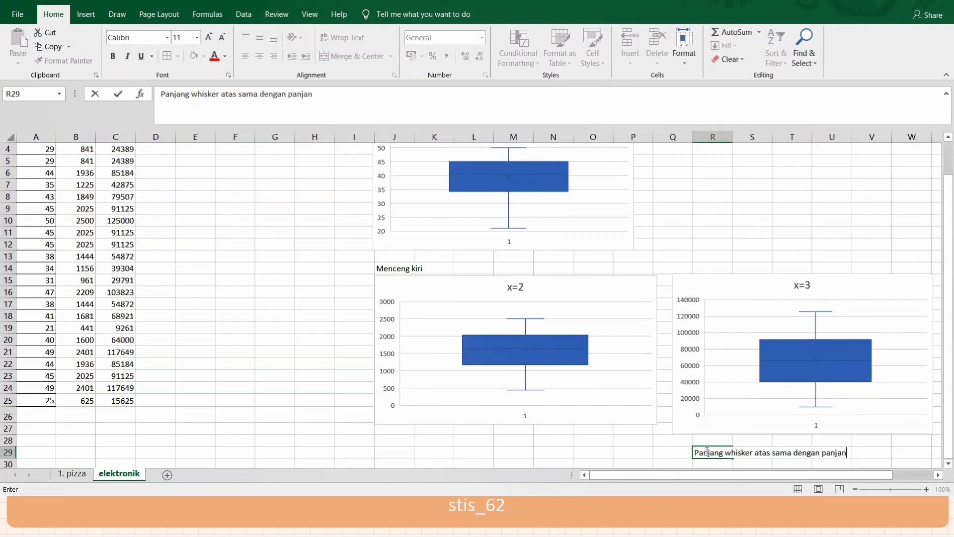
text(g whisker bawah)
key(Return)
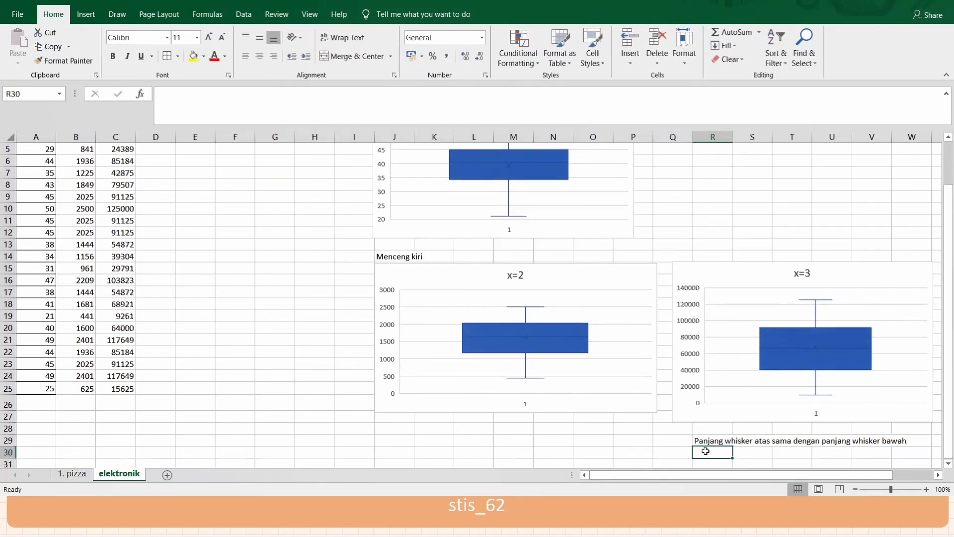
Enter in R30 the note "Jarak garis median ke garis Q1 sama besar dengan jarak garis median ke garis Q3"
text(Jar)
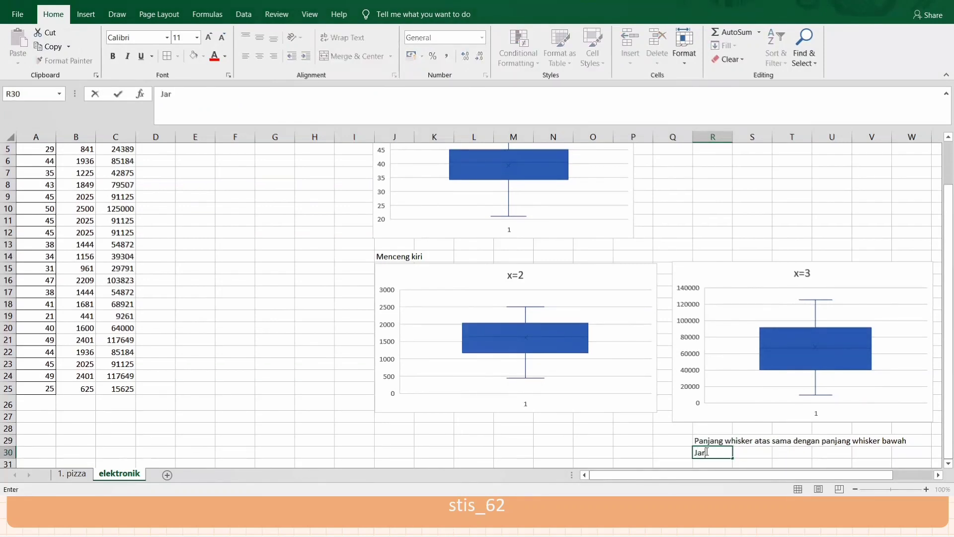
text(ak garis med)
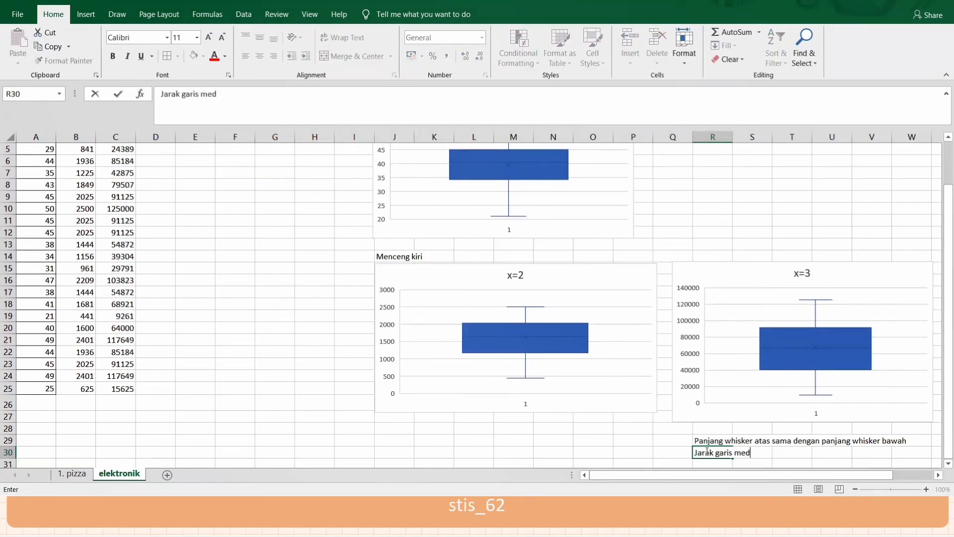
text(ian ke G)
key(BackSpace)
text(garis Q1)
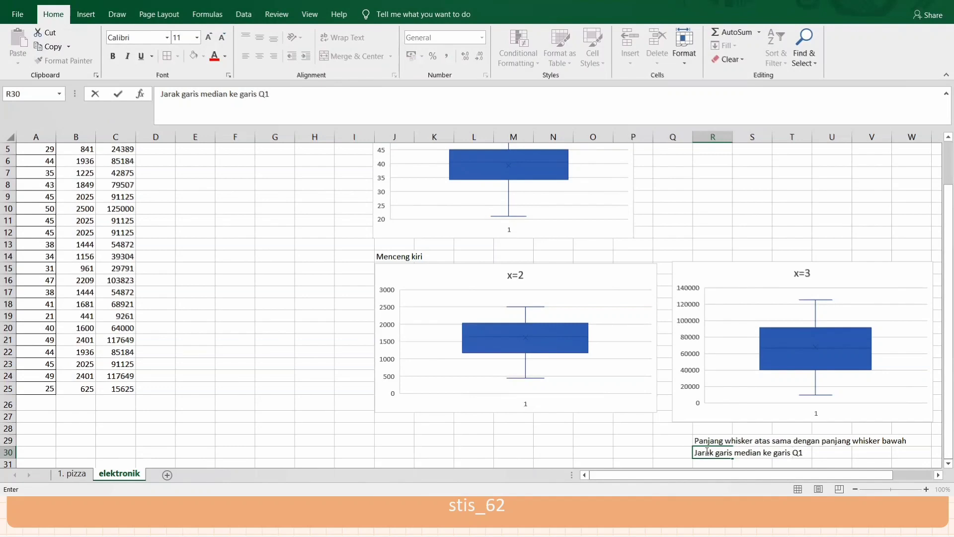
text( sama besar dengan )
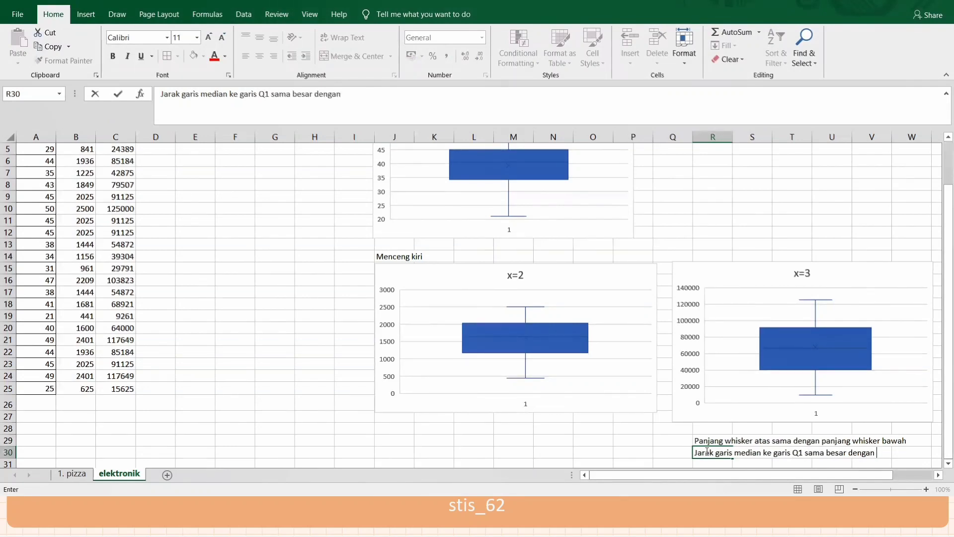
text(jarak garis median ke)
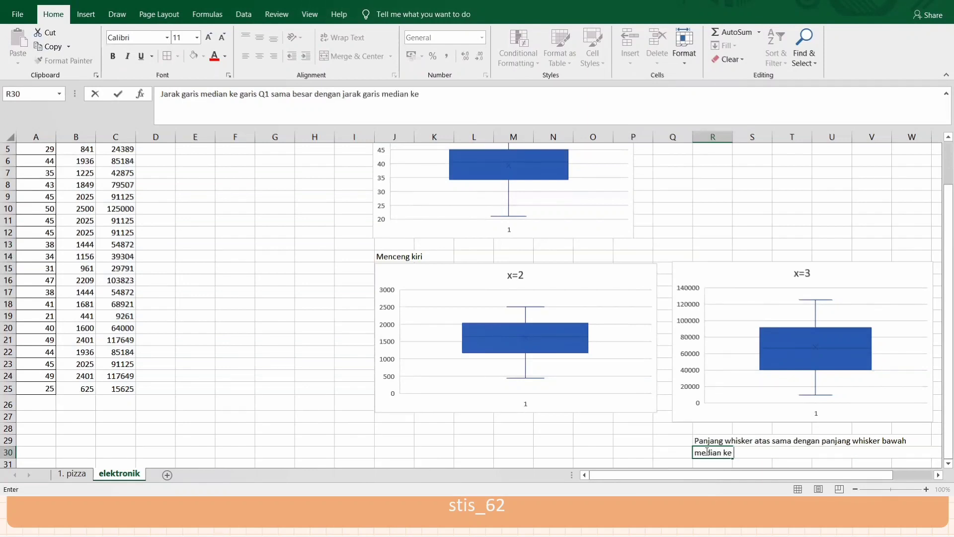
text( garis Q3)
key(Return)
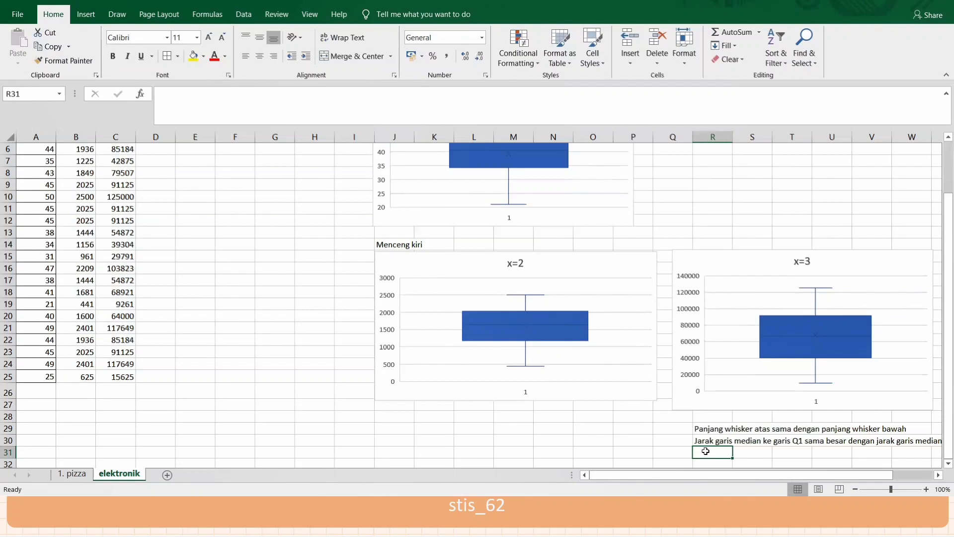
Write the conclusion "Maka, data tersebut akan simetris apabila kita melakukan transformasi x^3" in R31
text(Maka,)
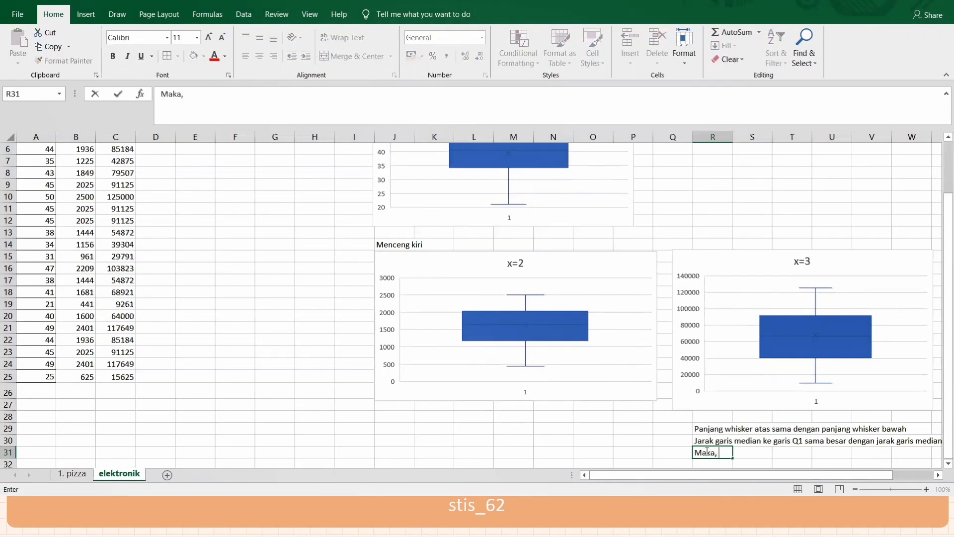
text( data tersebut)
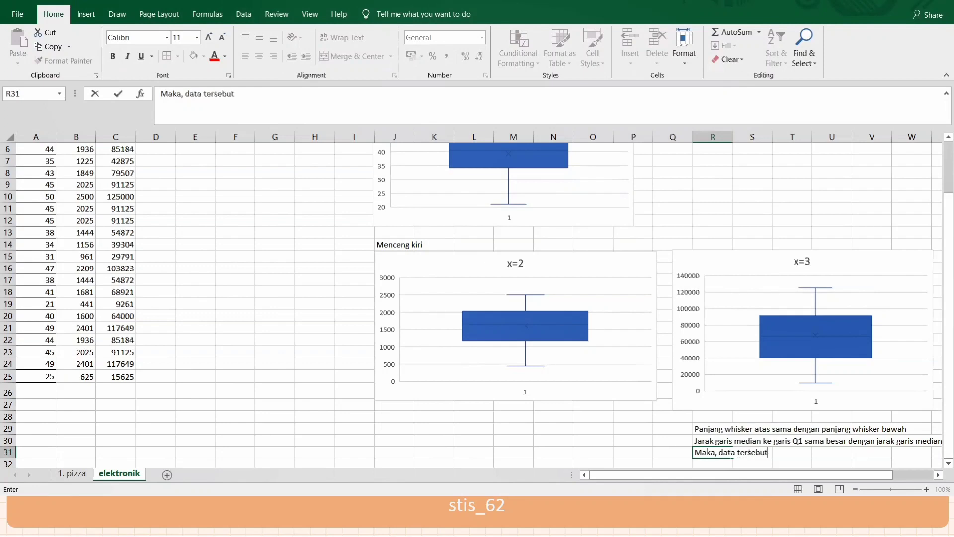
text( akan simetr)
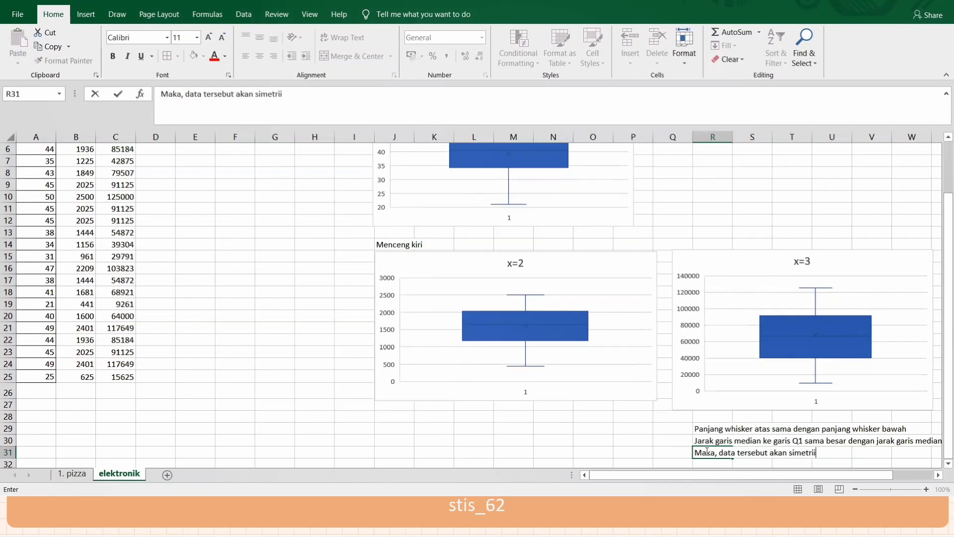
text(is apabila kita )
text(ml)
text(lak)
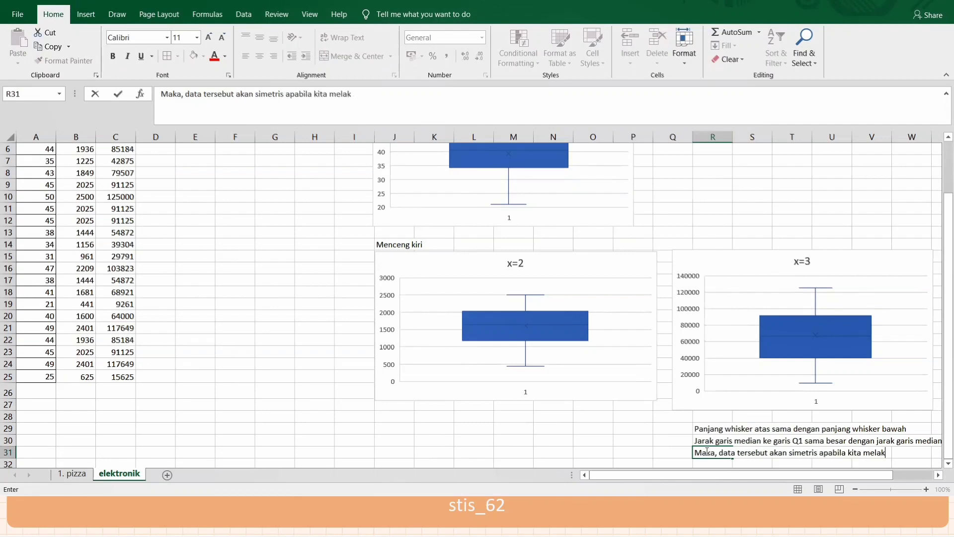
text(ukan transformasi)
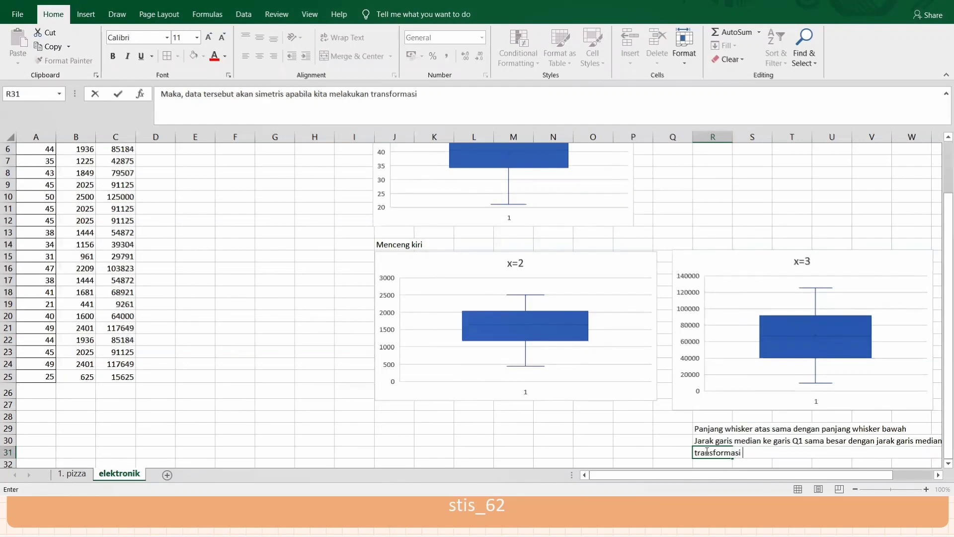
text( x^3)
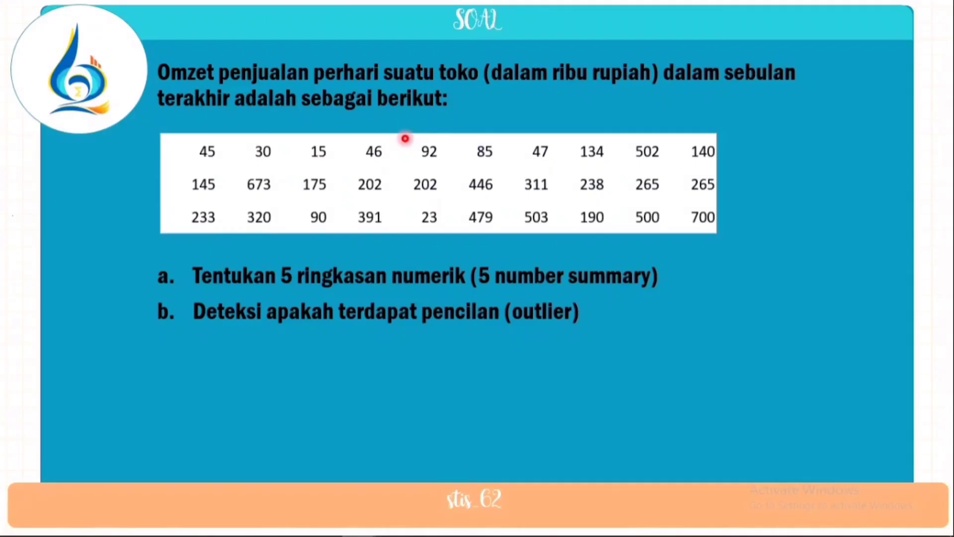
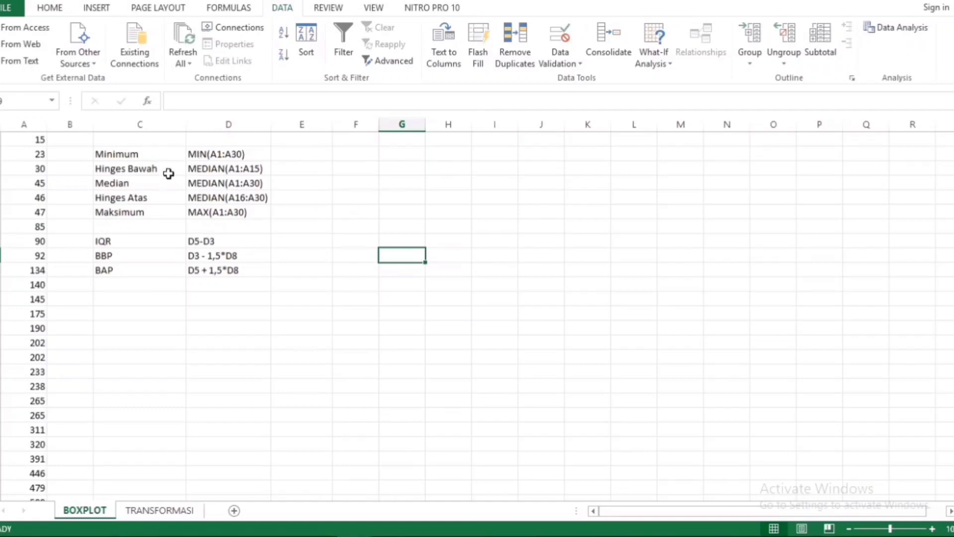
On the BOXPLOT sheet, turn the Minimum and Hinges Bawah texts into the formulas =MIN(A1:A30) in D2 and =MEDIAN(A1:A15) in D3
click(192, 155)
double_click(192, 155)
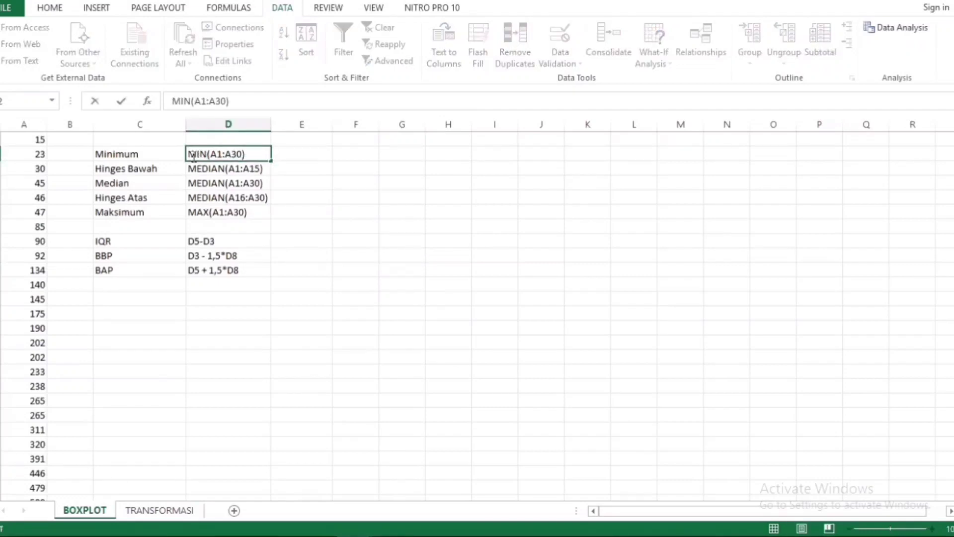
text(=)
key(Return)
double_click(192, 168)
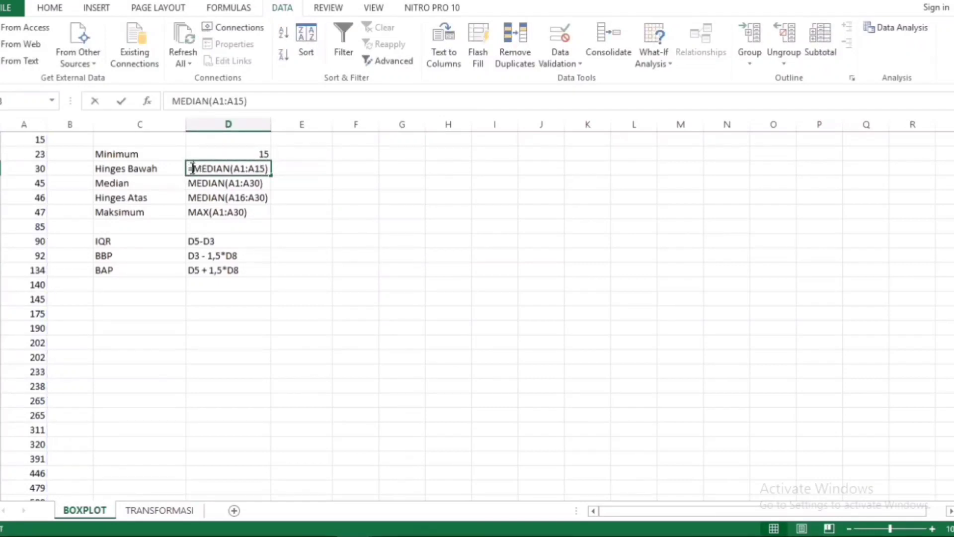
text(=)
key(Return)
Turn the Median and Hinges Atas texts into the formulas =MEDIAN(A1:A30) in D4 and =MEDIAN(A16:A30) in D5
double_click(190, 183)
text(=)
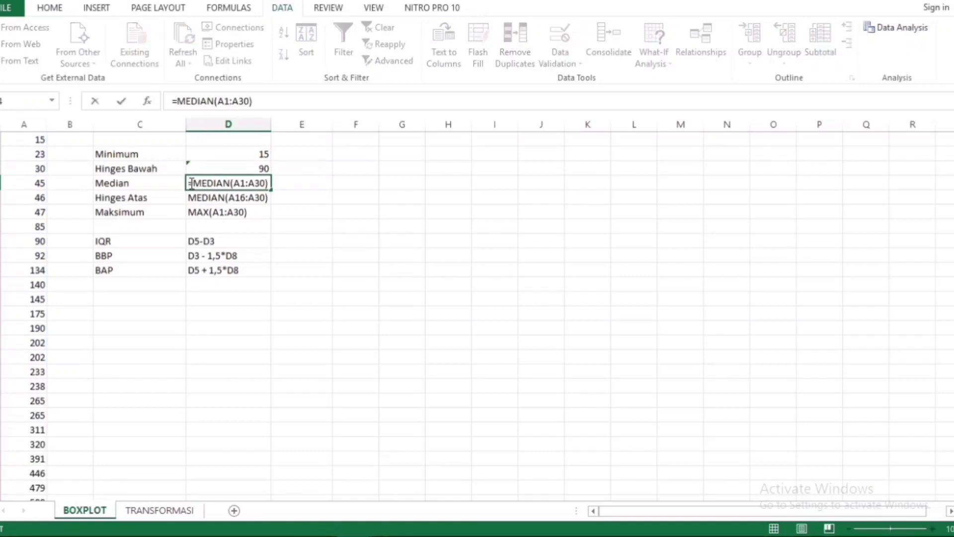
key(Return)
double_click(190, 197)
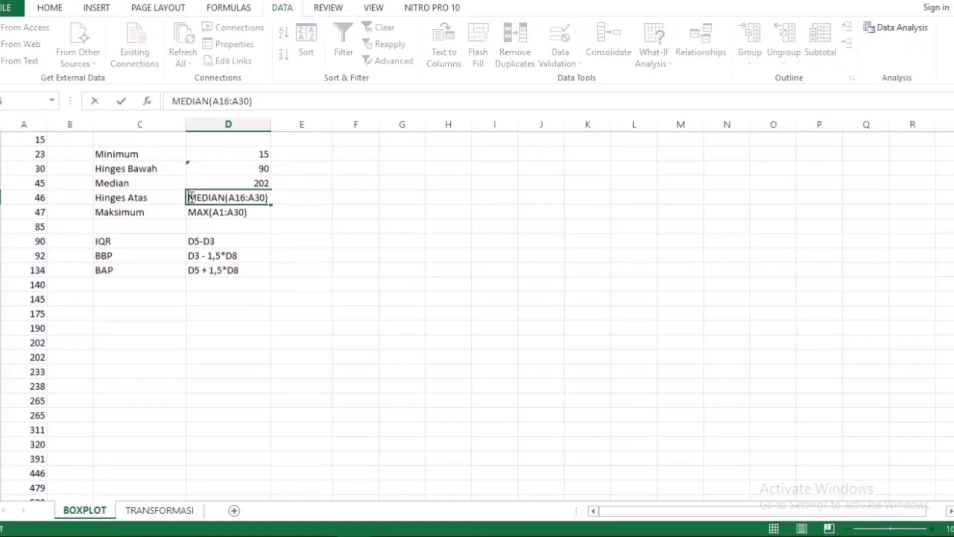
text(=)
key(Return)
Turn the Maksimum text in D6 into the formula =MAX(A1:A30)
double_click(191, 210)
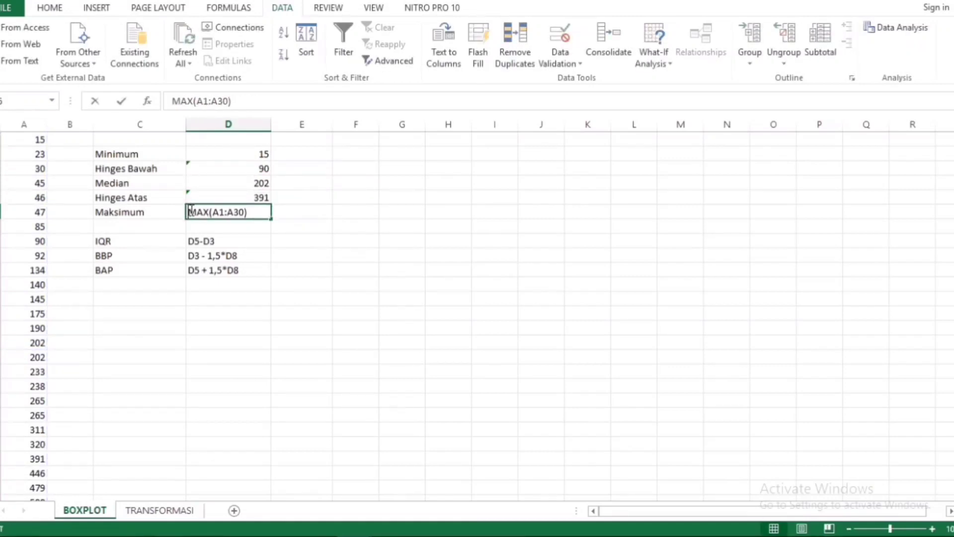
text(=)
key(Return)
click(348, 226)
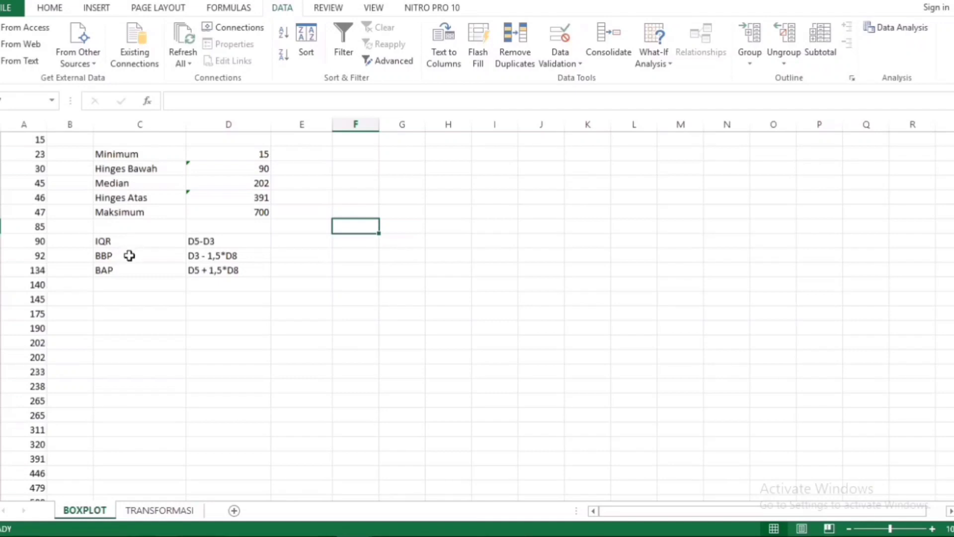
Turn the IQR and BBP texts into the formulas =D5-D3 in D8 and =D3 - 1,5*D8 in D9
double_click(192, 241)
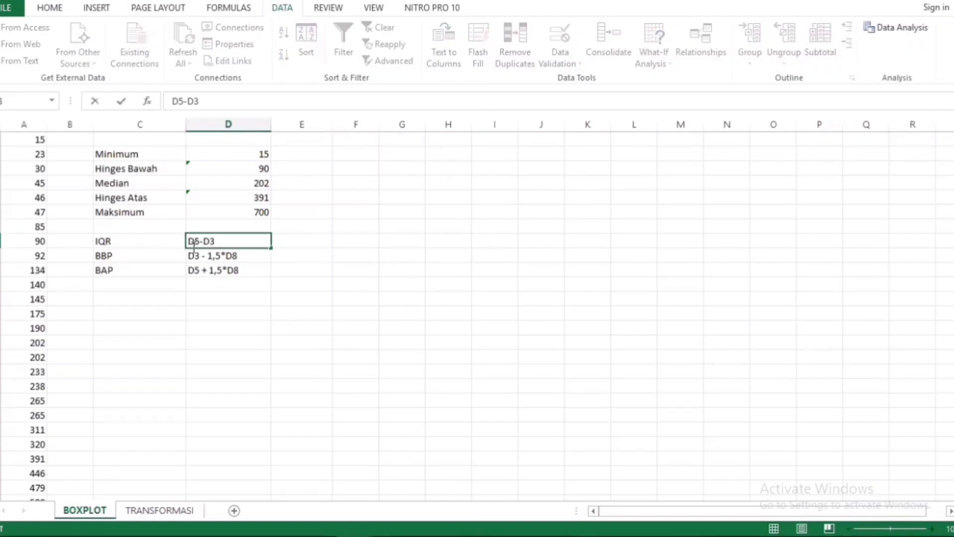
text(=)
key(Return)
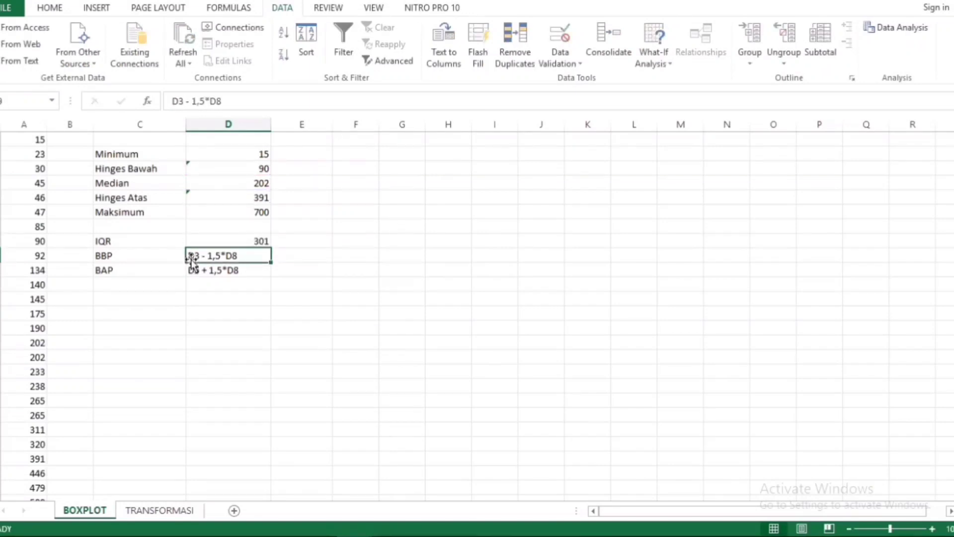
double_click(191, 254)
text(=)
key(Return)
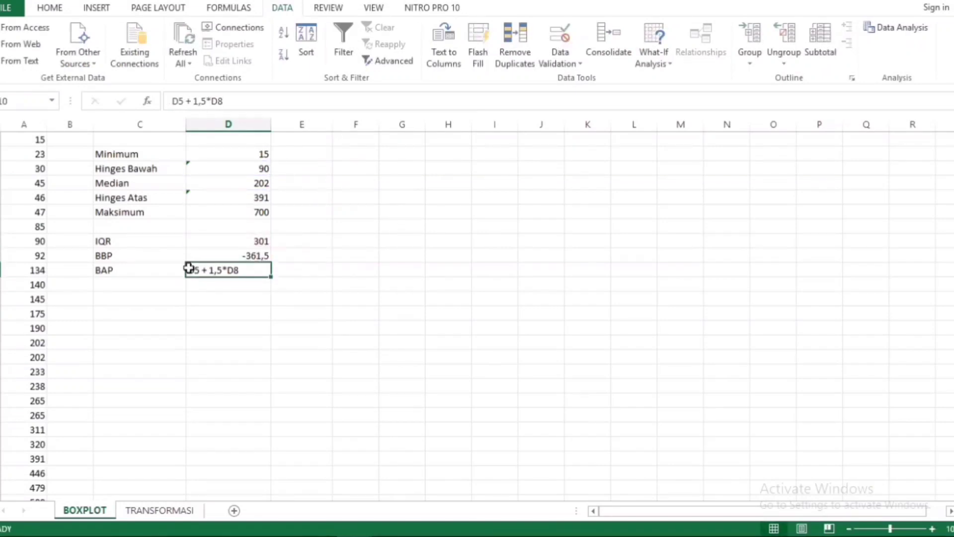
Turn the BAP text in D10 into the formula =D5 + 1,5*D8
double_click(191, 268)
text(=)
key(Return)
click(334, 258)
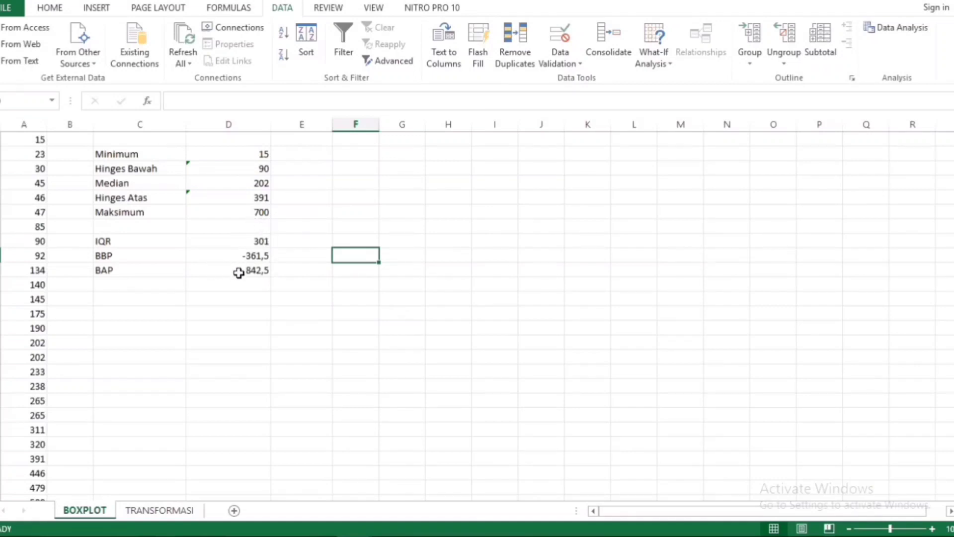
Enter the header Beda in E1 and make E2 reference the Minimum value with =D2
click(291, 141)
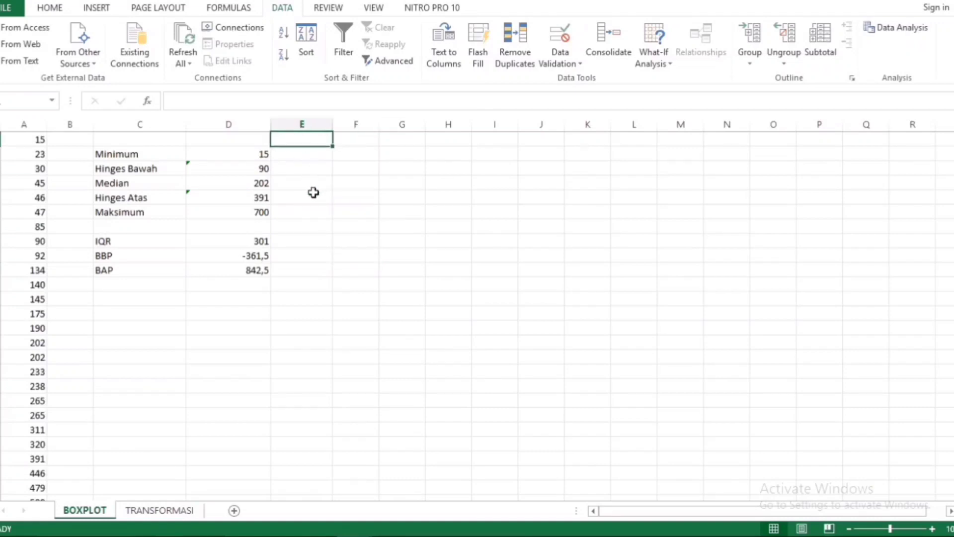
text(Beda)
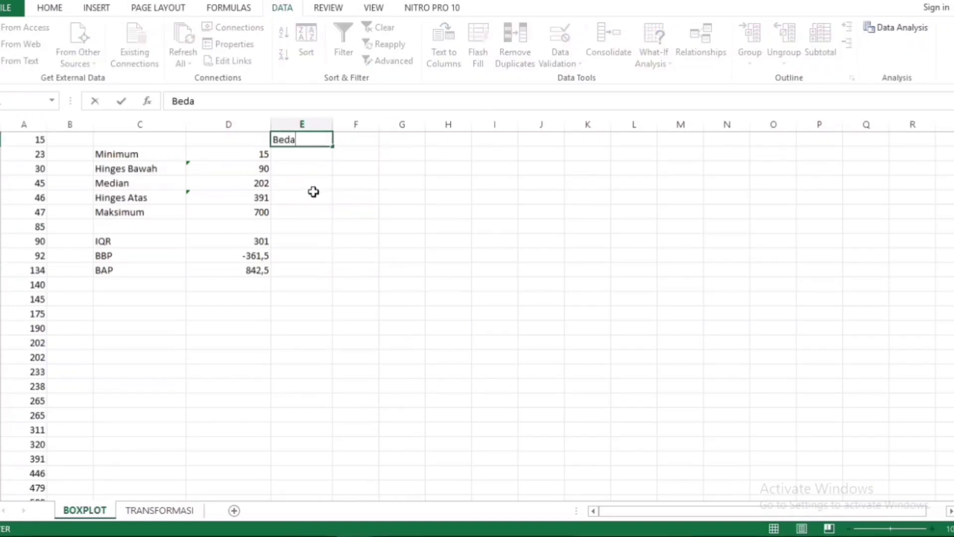
key(Return)
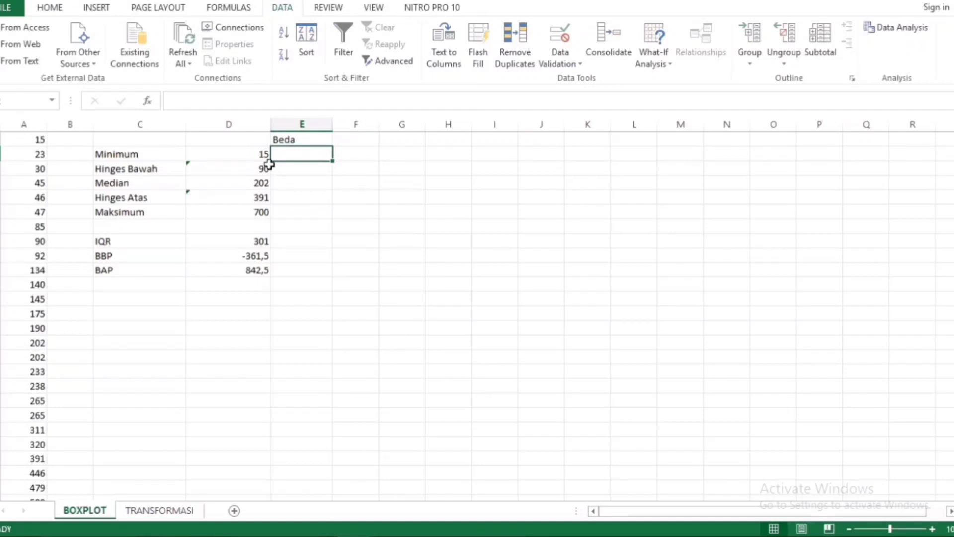
text(=)
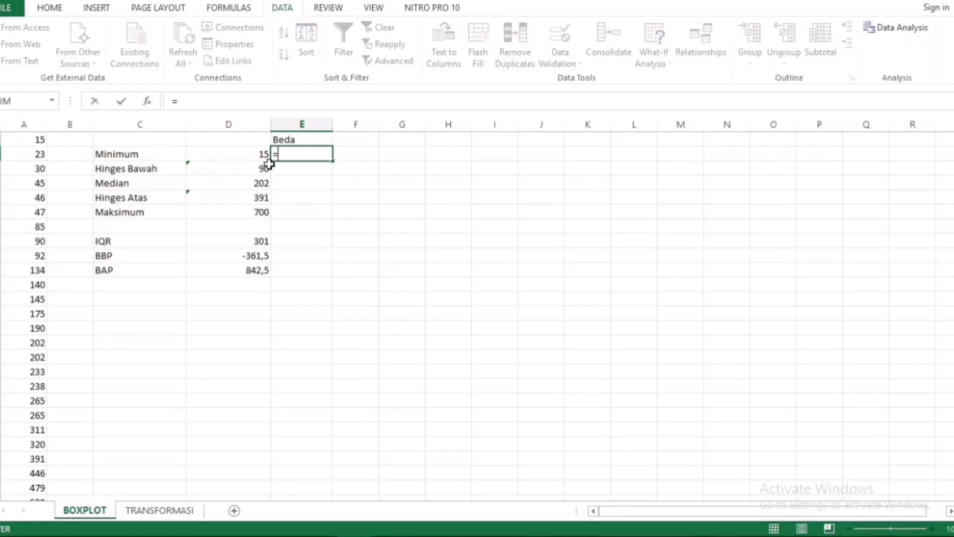
click(268, 159)
key(Return)
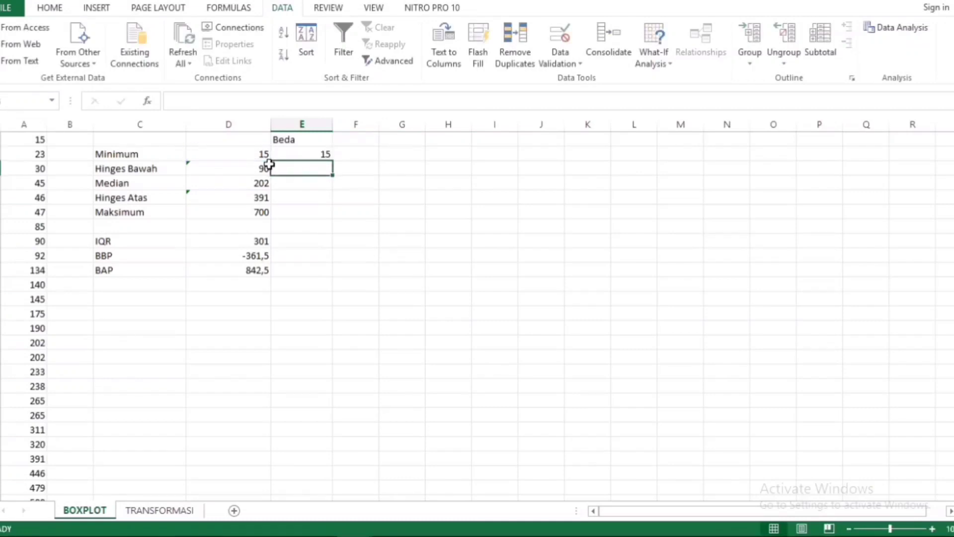
Enter =D3-D2 in E3 and fill the difference formula down through E6, the Maksimum row
text(=)
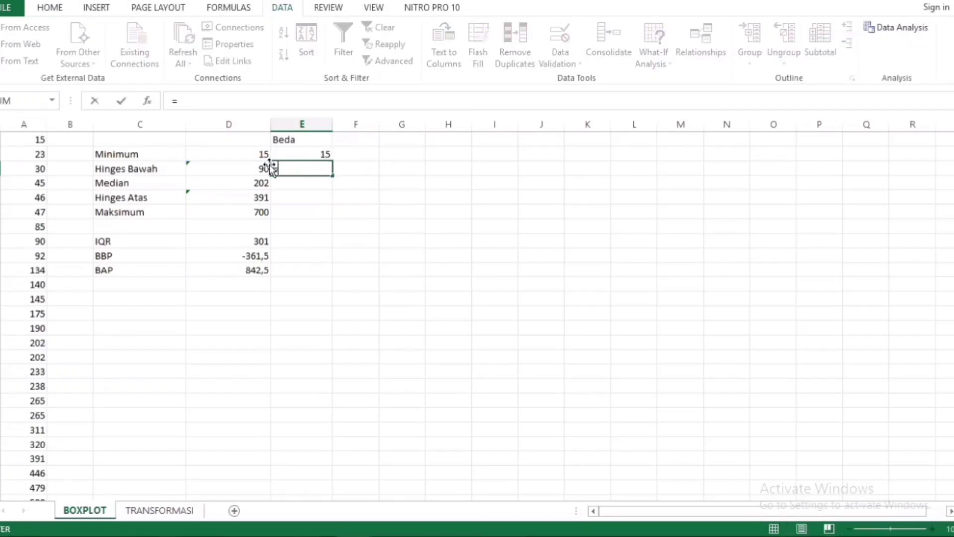
click(271, 168)
text(-)
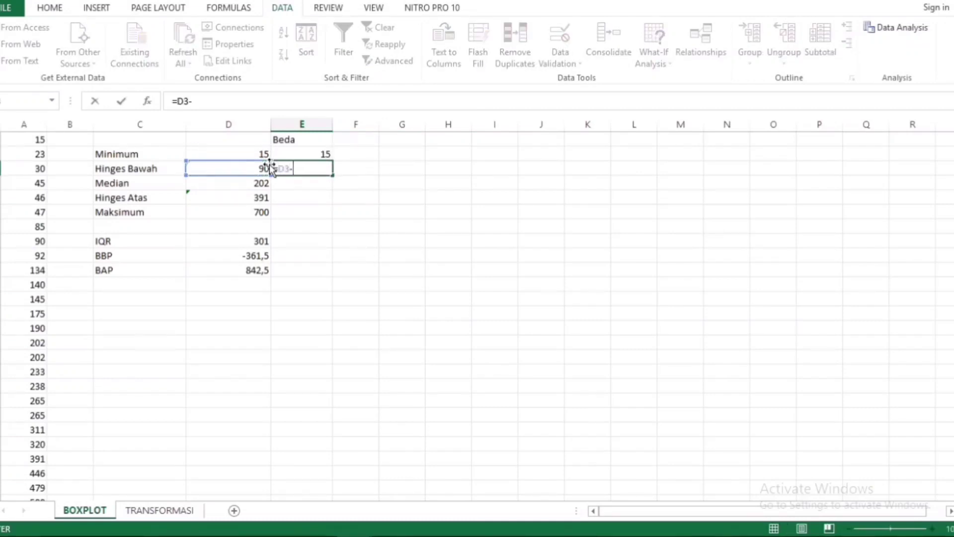
key(Left)
key(Up)
key(Return)
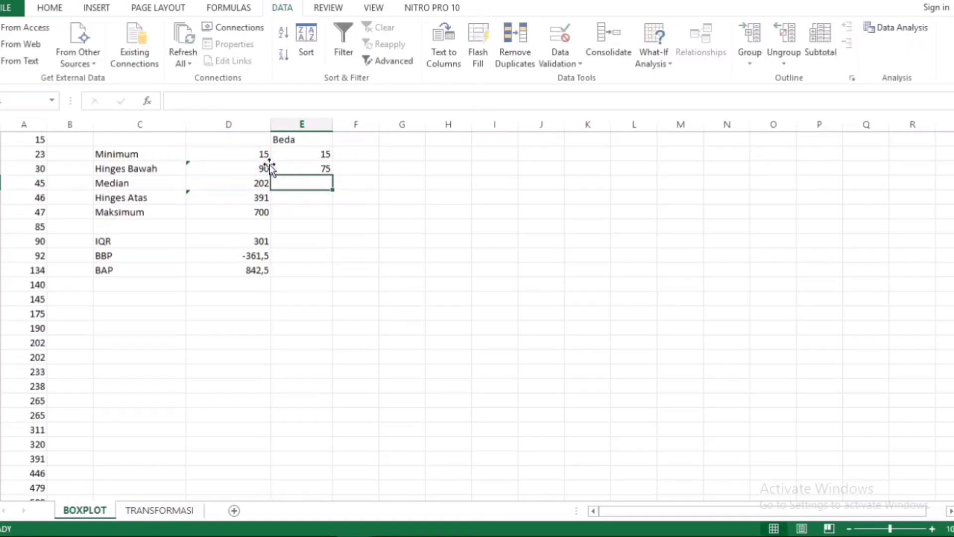
click(285, 167)
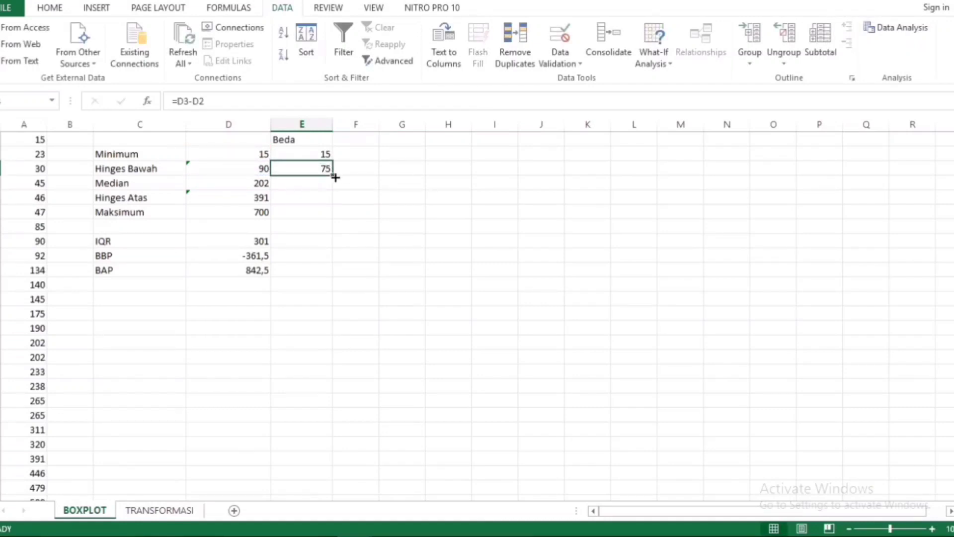
drag(334, 176, 332, 217)
click(457, 202)
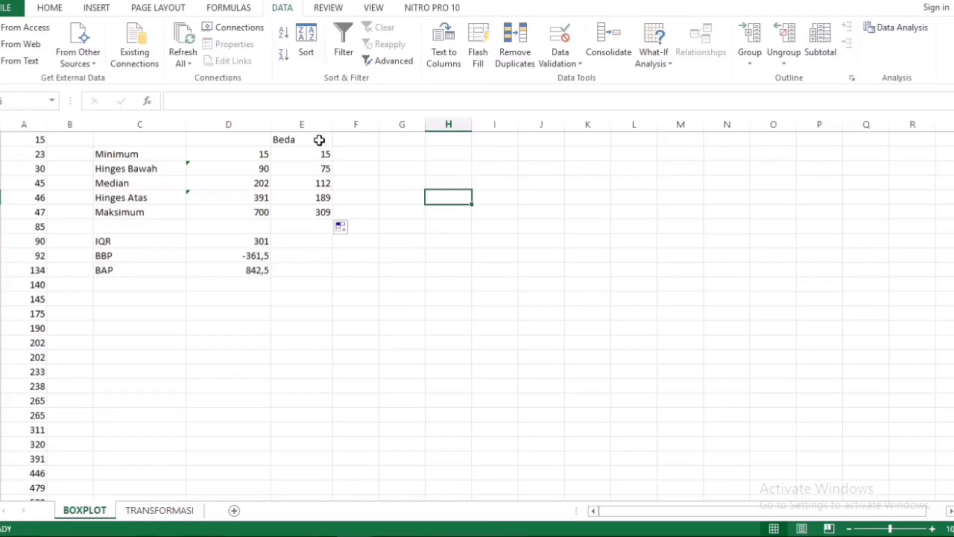
Insert a 2-D stacked column chart from E1:E6 and switch its rows and columns so the values stack in one column
drag(319, 140, 323, 214)
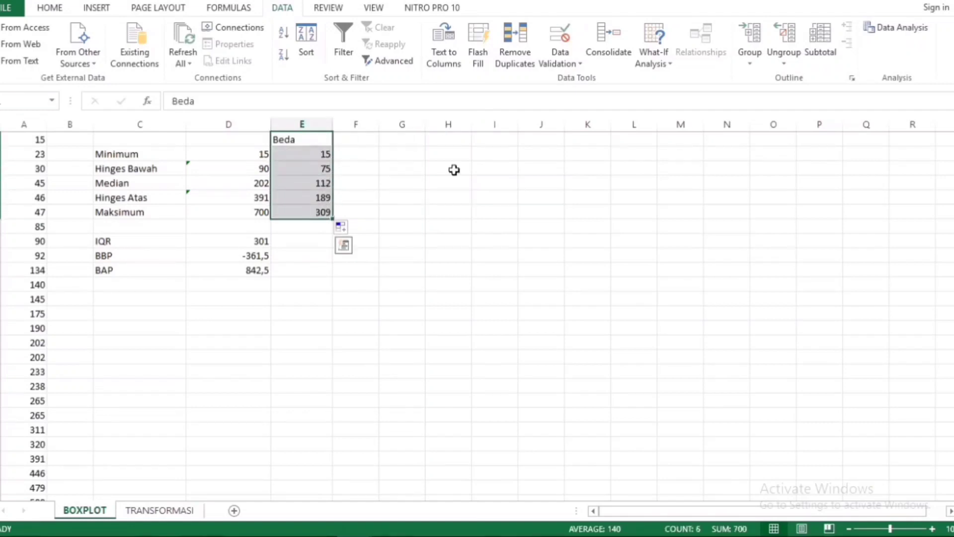
click(115, 8)
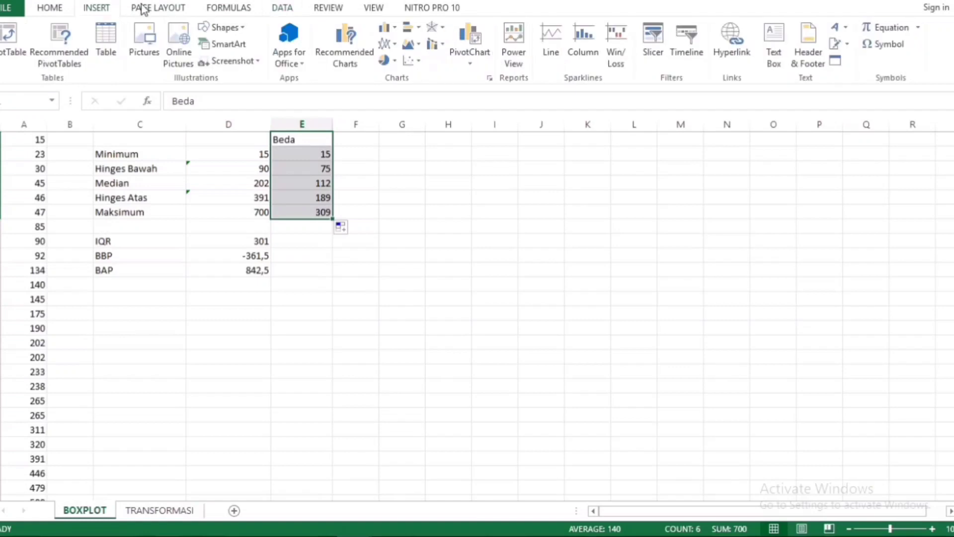
click(387, 27)
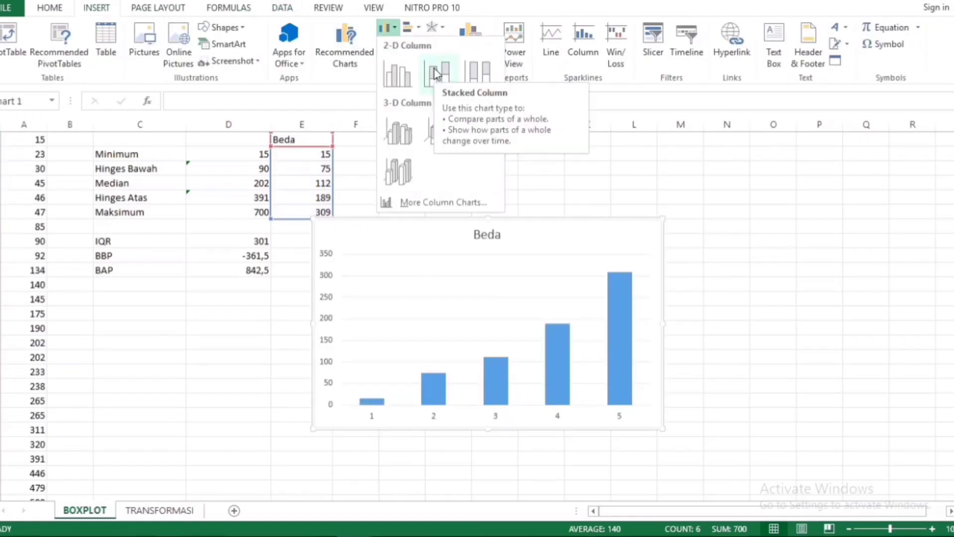
click(434, 70)
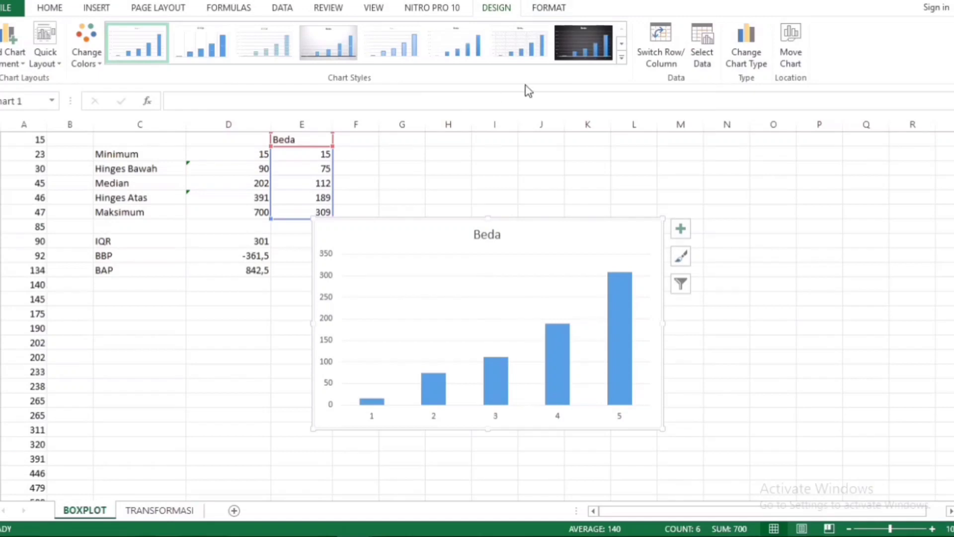
click(673, 40)
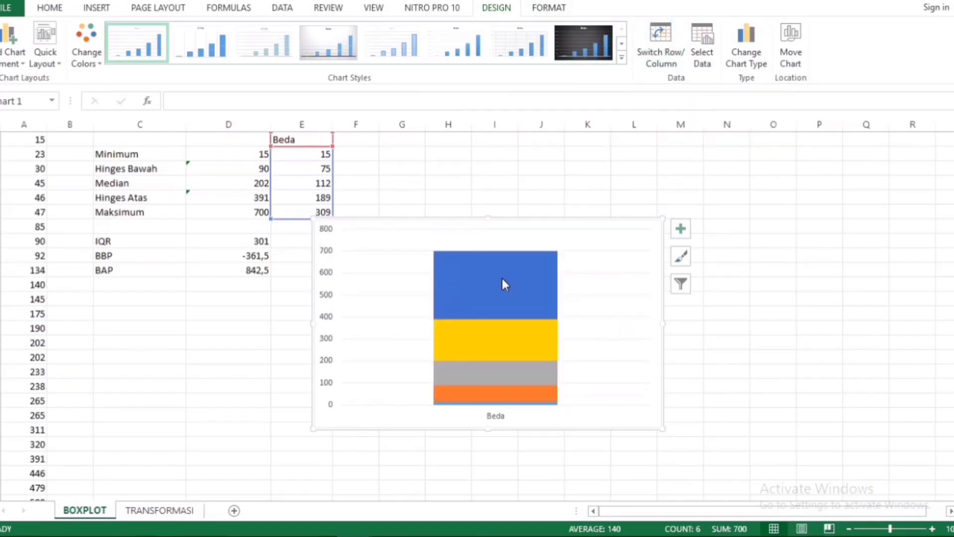
Remove the fill from the dark blue Series 5 segment at the top of the stacked column
mouse_move(496, 402)
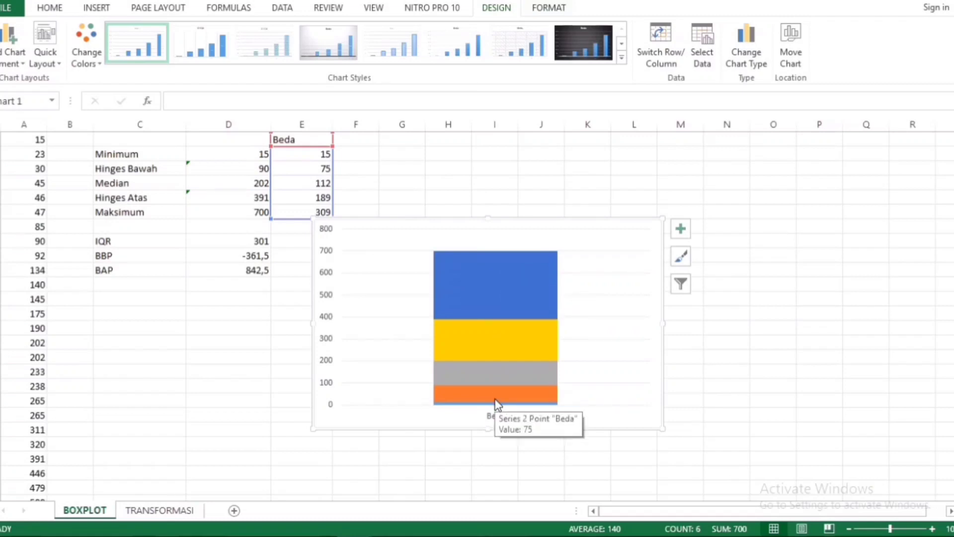
click(489, 281)
right_click(489, 282)
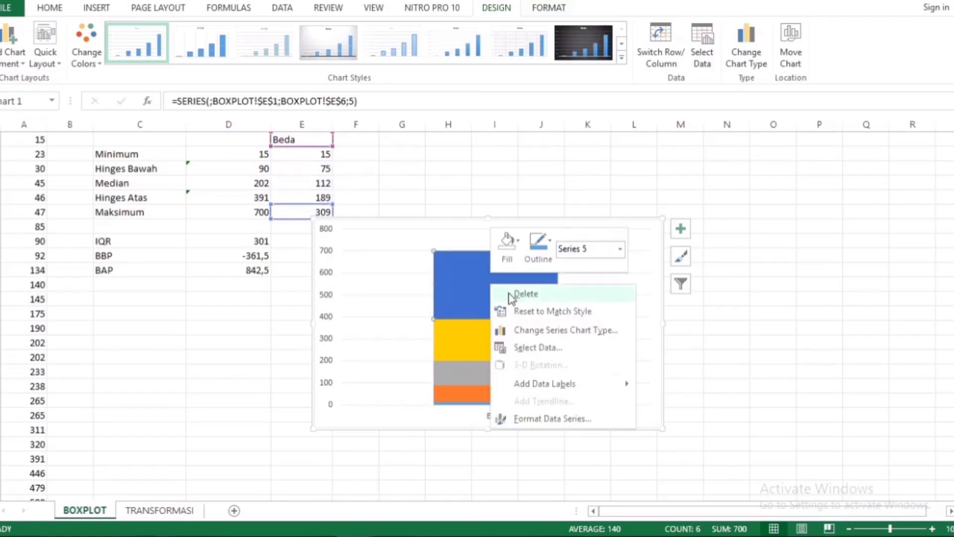
click(507, 251)
click(521, 408)
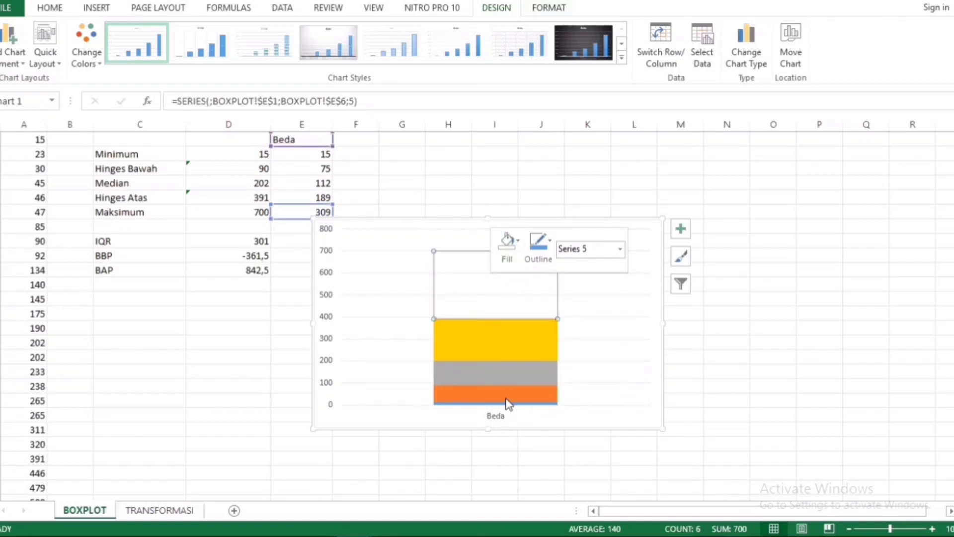
Remove the fill from the orange Series 2 segment and the light blue Series 1 segment at the column's base
click(508, 392)
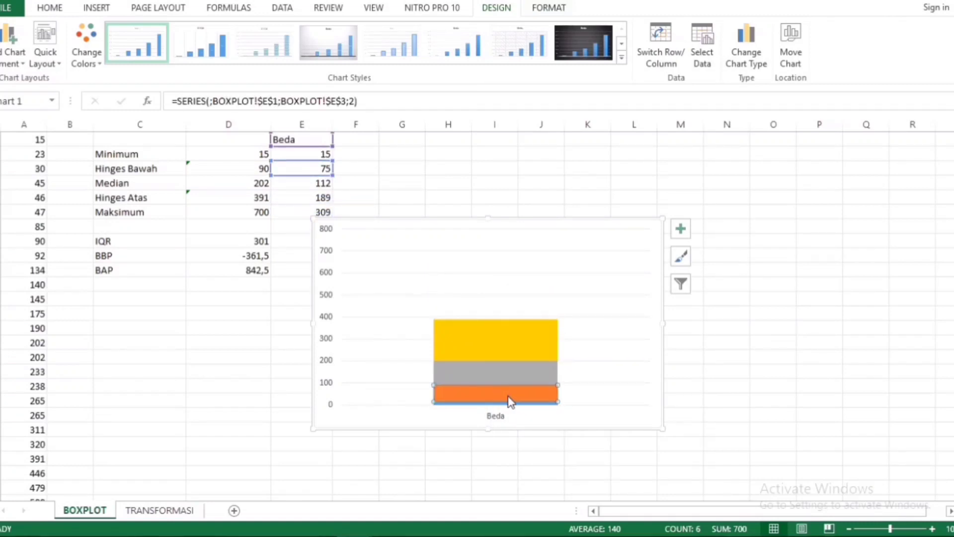
right_click(511, 401)
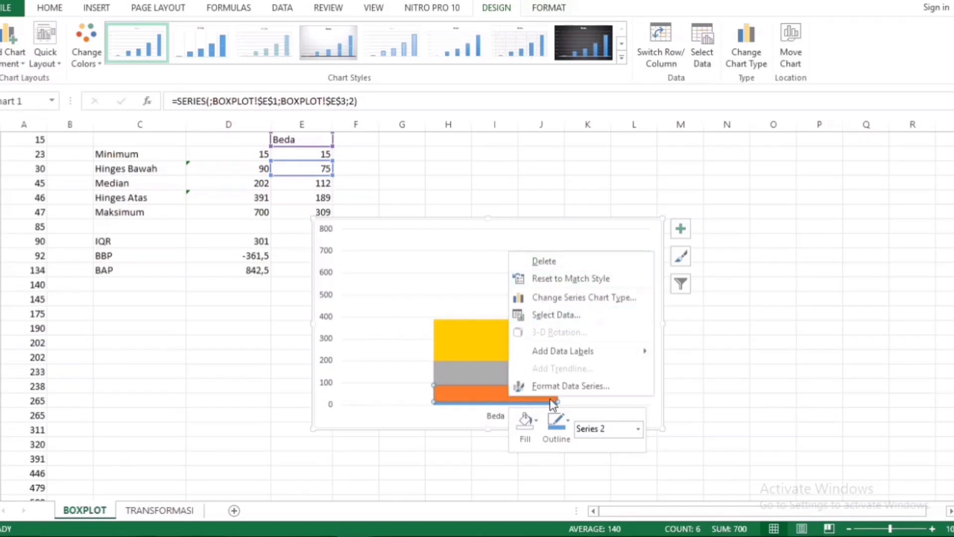
click(525, 423)
click(527, 329)
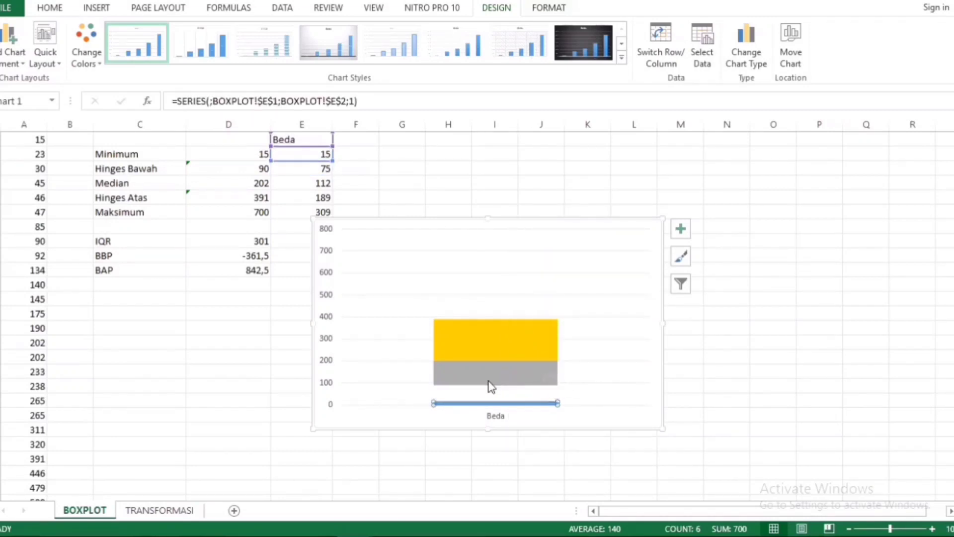
right_click(474, 411)
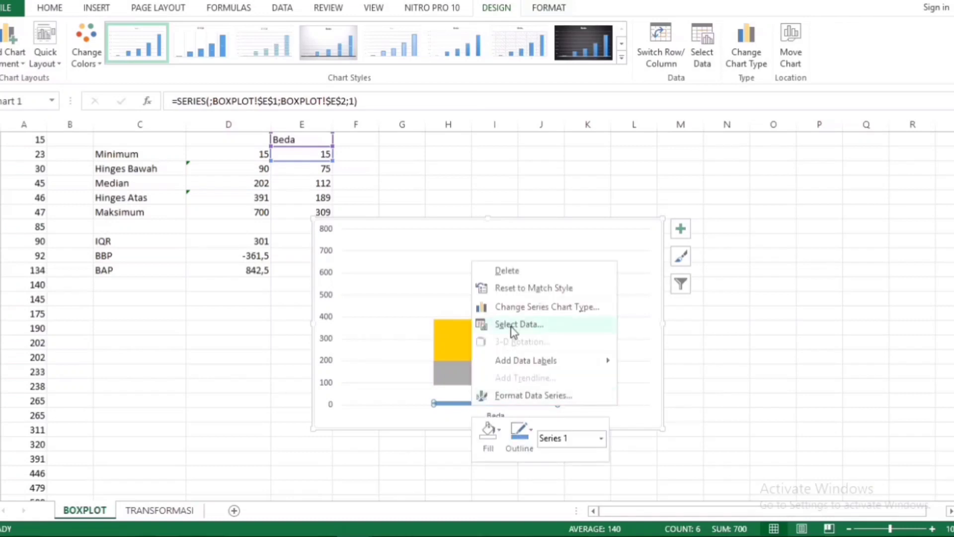
click(488, 438)
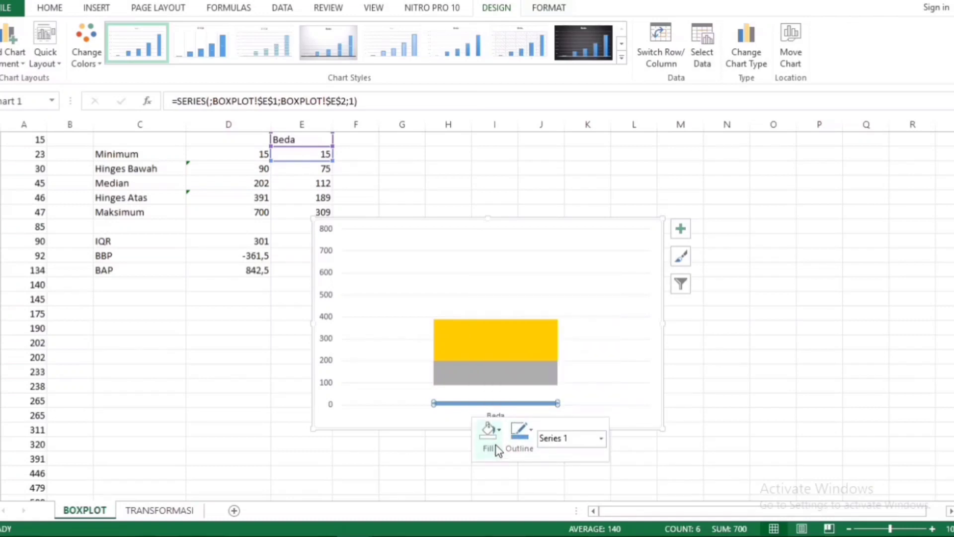
click(514, 335)
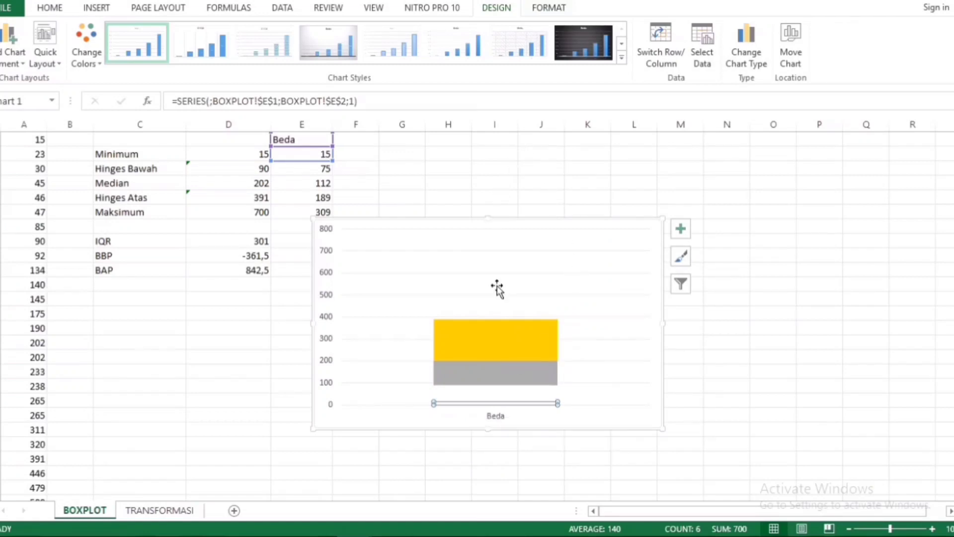
Add vertical error bars to the yellow Series 4 segment and set their direction to Plus
click(502, 327)
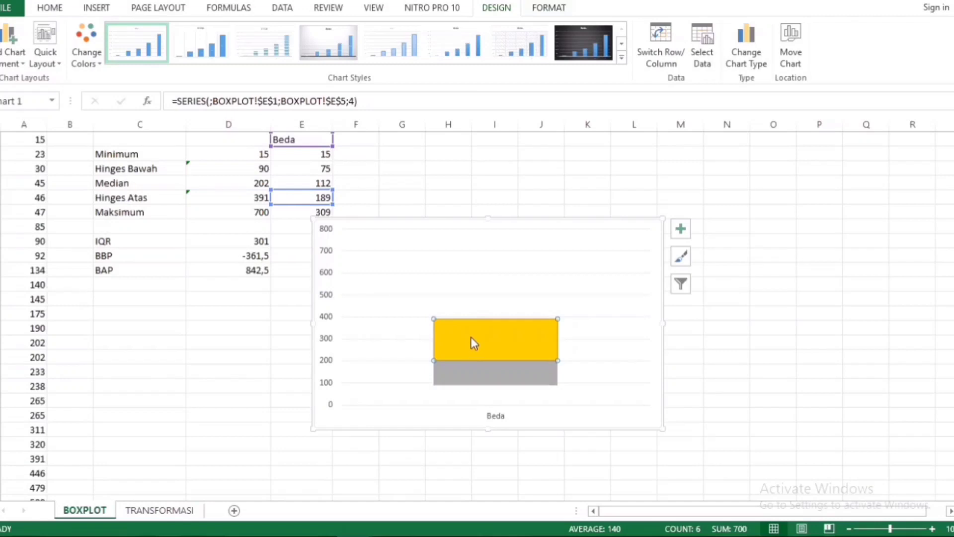
mouse_move(478, 336)
click(18, 63)
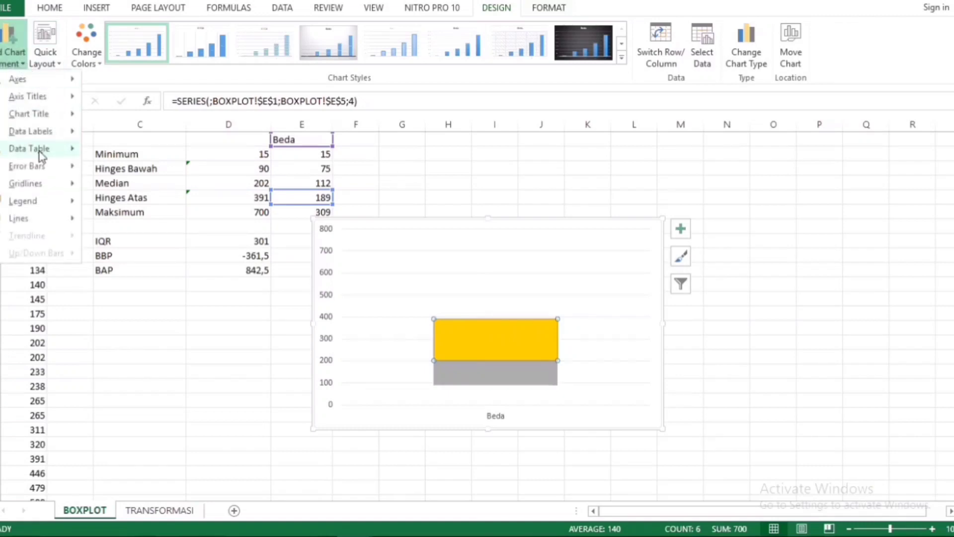
mouse_move(12, 167)
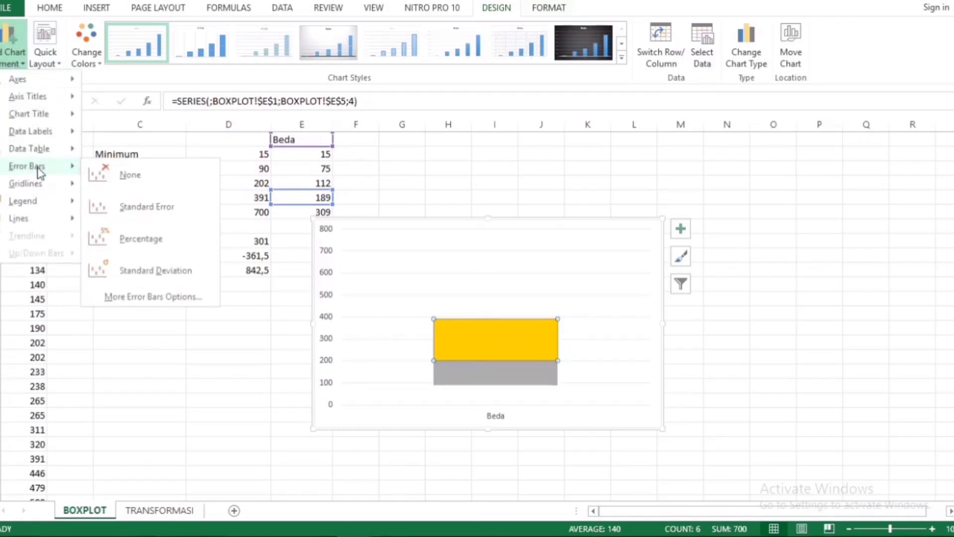
click(144, 297)
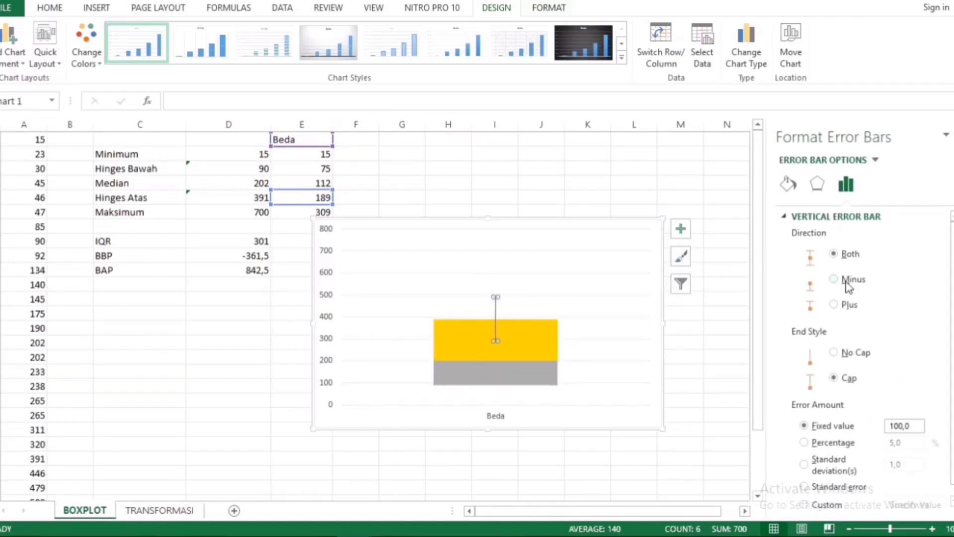
click(851, 308)
scroll(849, 425, down, 1)
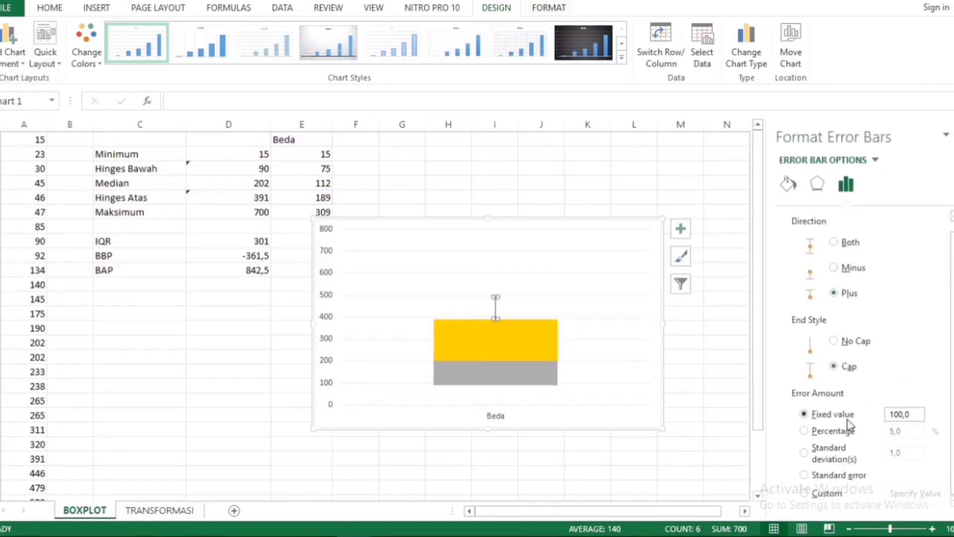
Set the error amount to Custom with the Maksimum difference in E6 as the positive error value
click(832, 494)
click(924, 494)
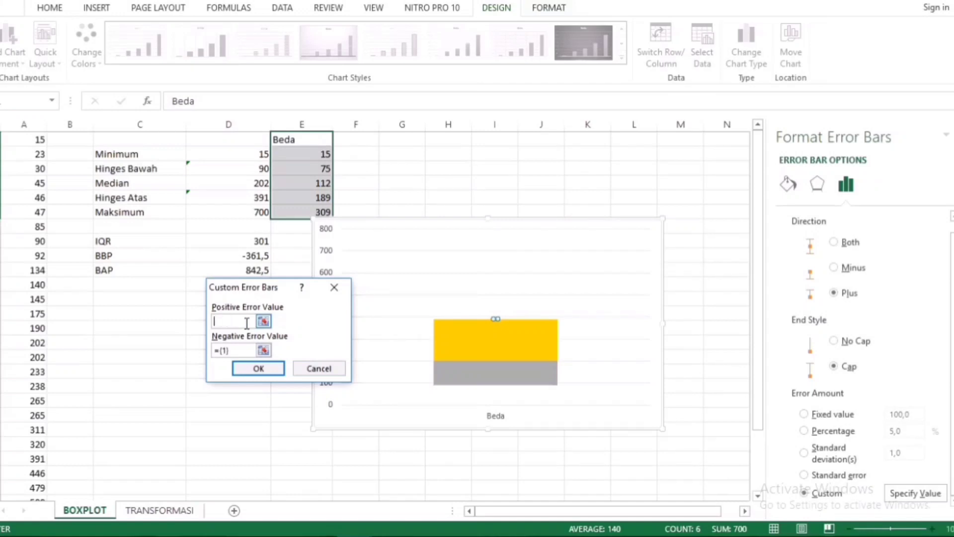
click(305, 215)
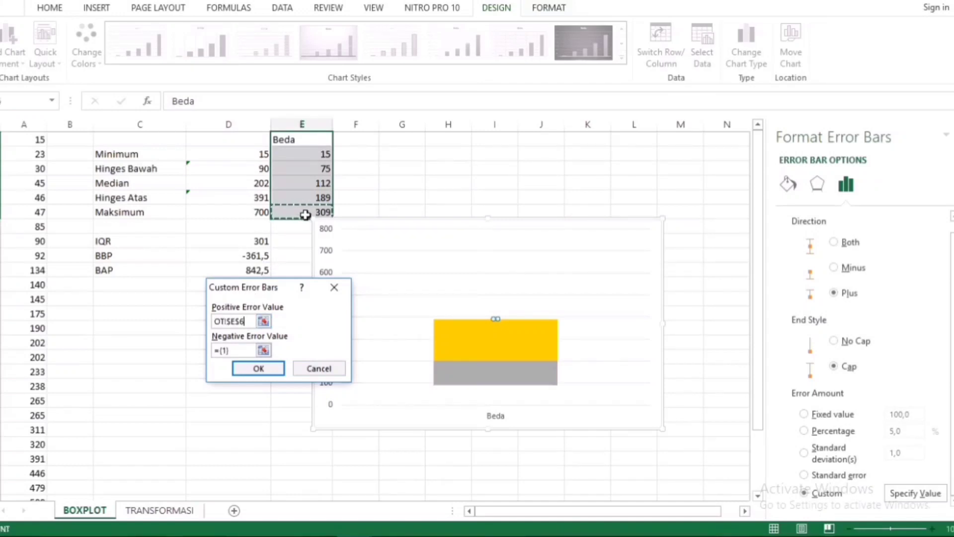
key(Return)
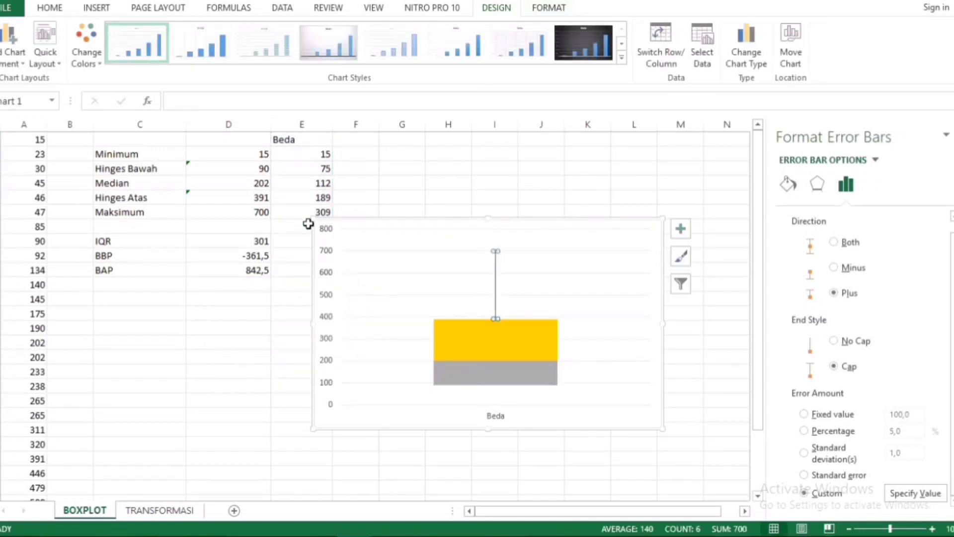
Add vertical error bars to the unfilled Series 2 segment at the box's base with direction Minus and a 100% percentage error amount
click(478, 397)
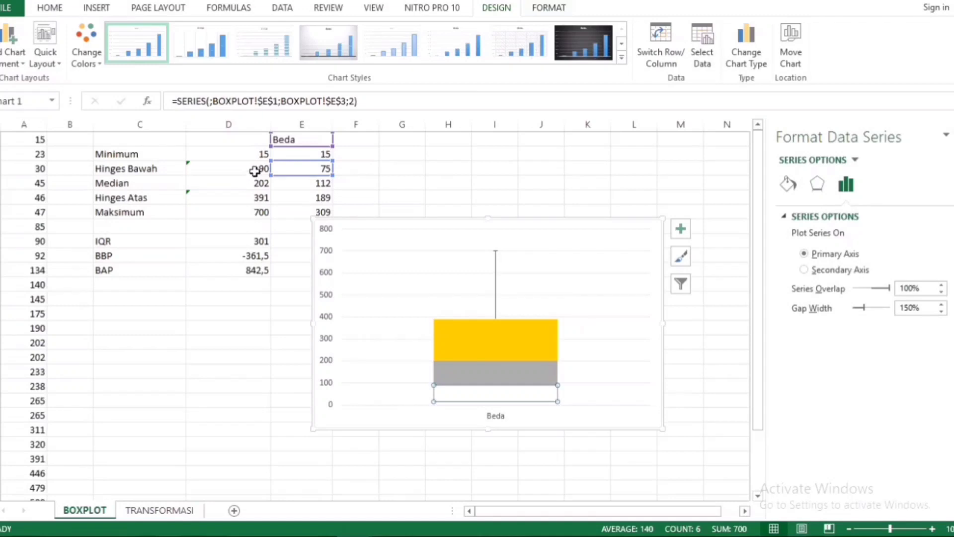
click(12, 54)
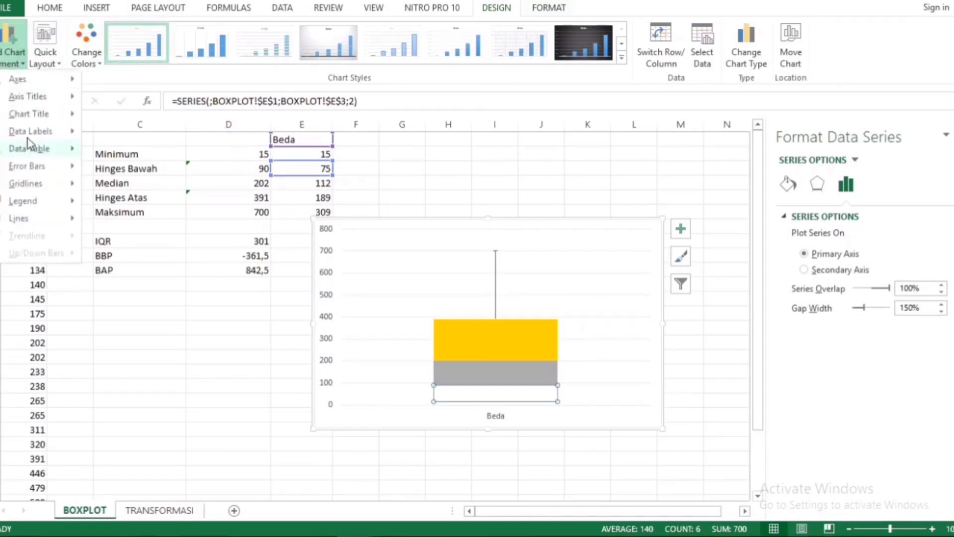
mouse_move(29, 172)
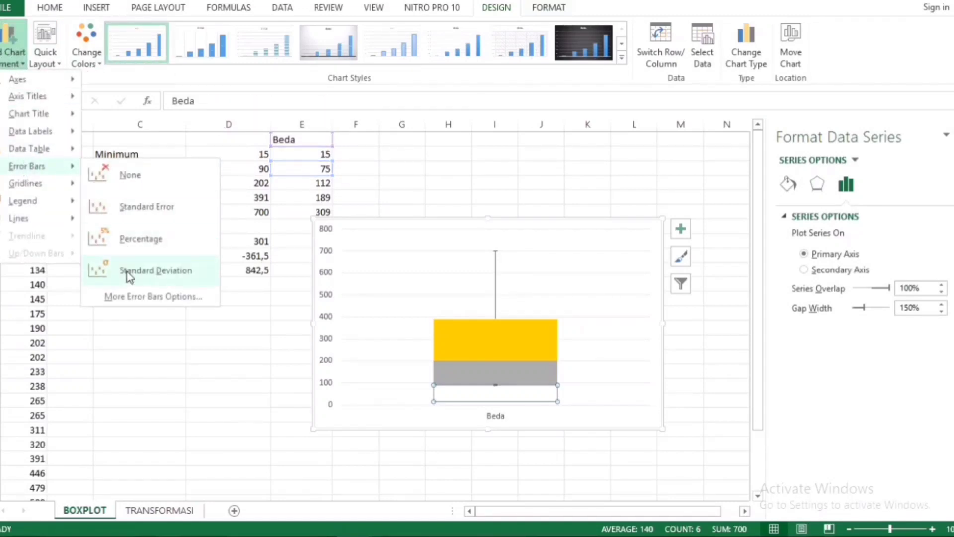
click(130, 297)
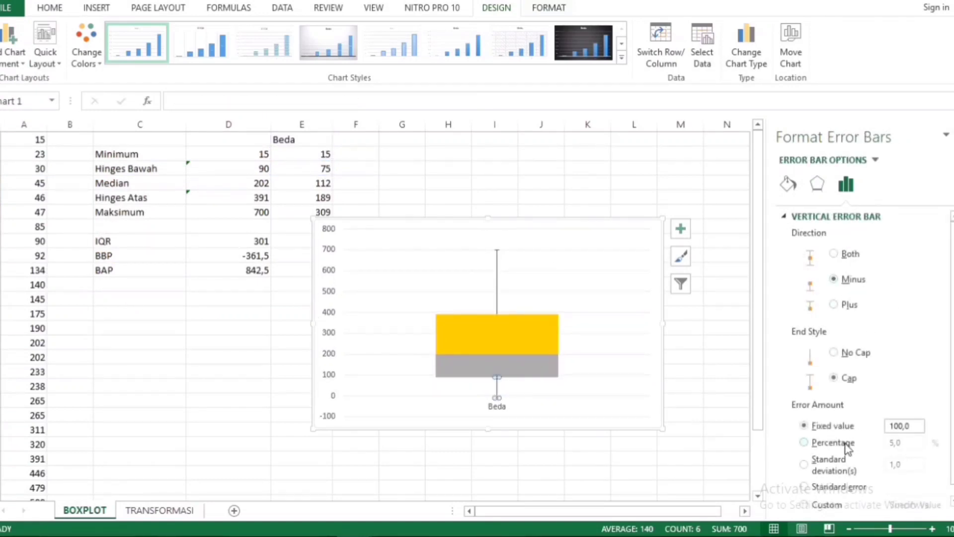
click(803, 443)
click(889, 443)
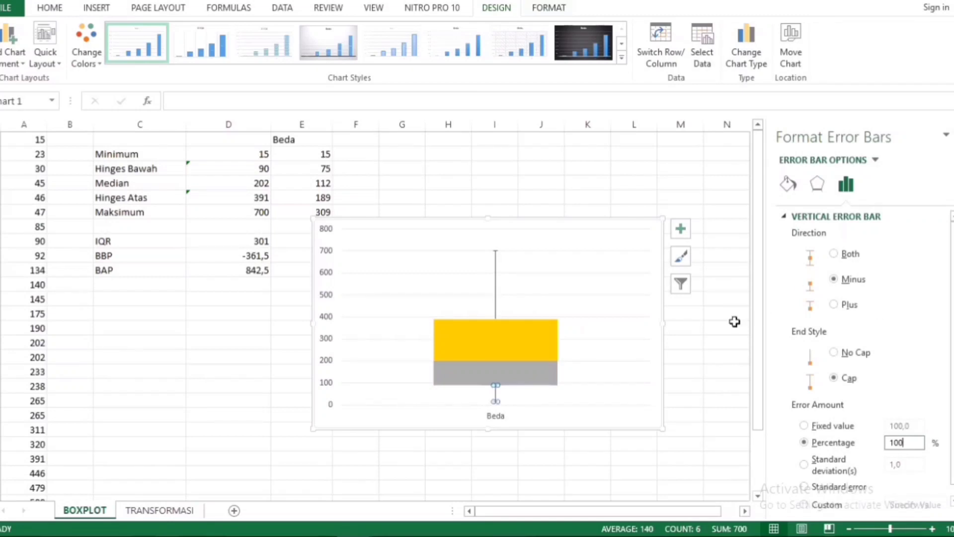
click(754, 257)
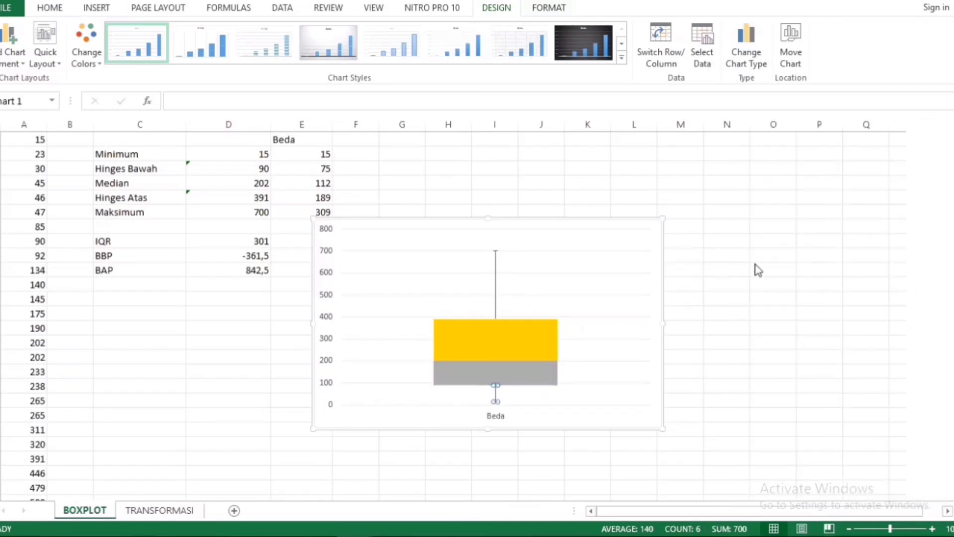
Move the boxplot chart up beside the summary table so that it no longer overlaps the Beda column, and deselect it
click(591, 236)
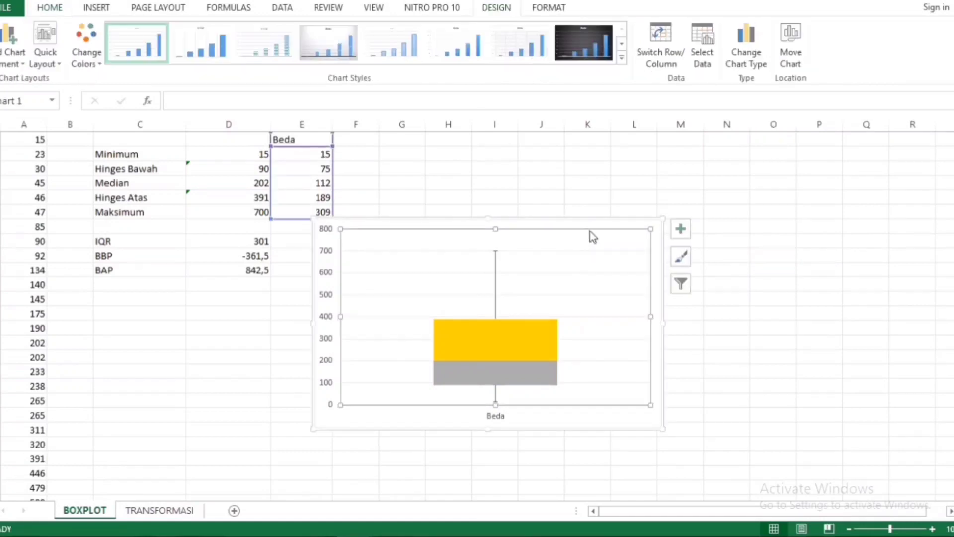
drag(594, 226, 660, 135)
click(783, 198)
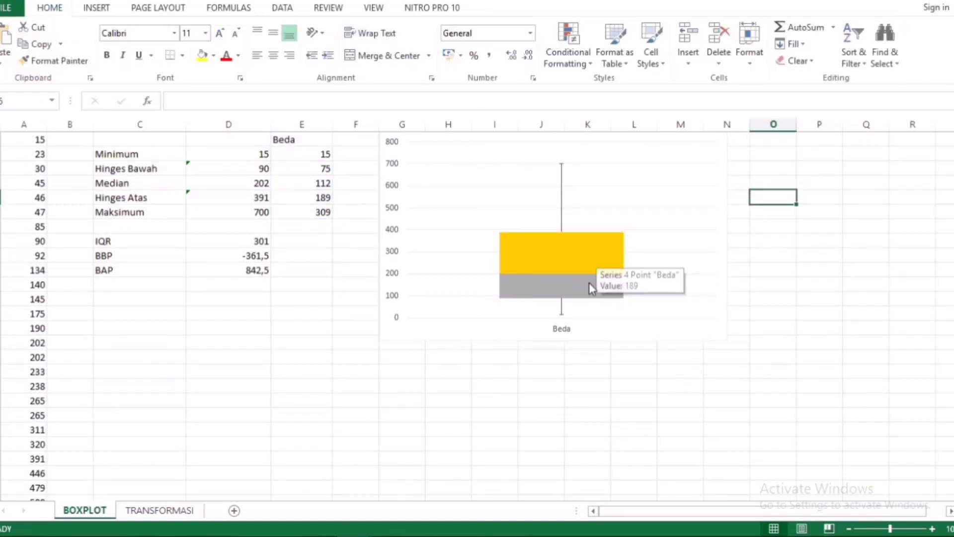
mouse_move(569, 283)
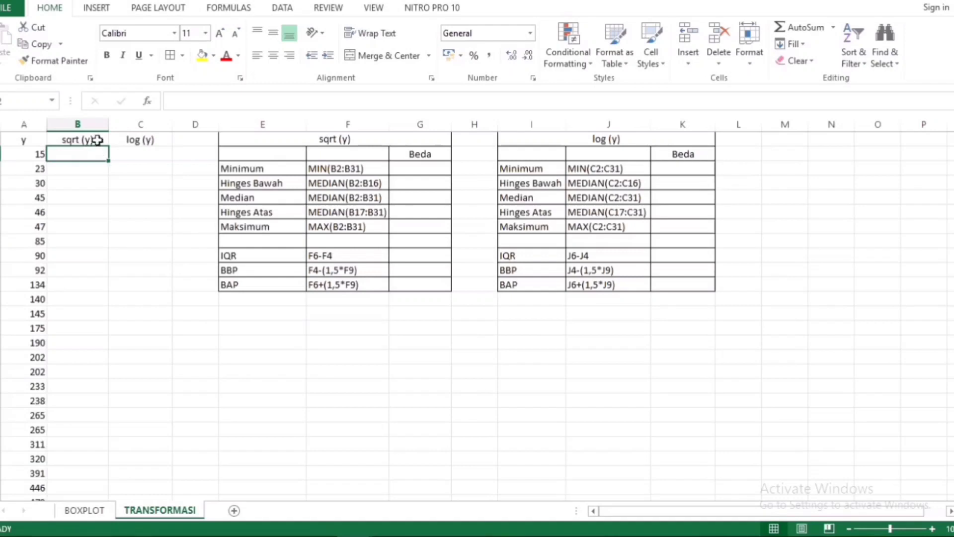
On the TRANSFORMASI sheet, enter =SQRT(A2) in B2 and fill it down the sqrt (y) column for all y values
click(136, 165)
click(74, 159)
text(=)
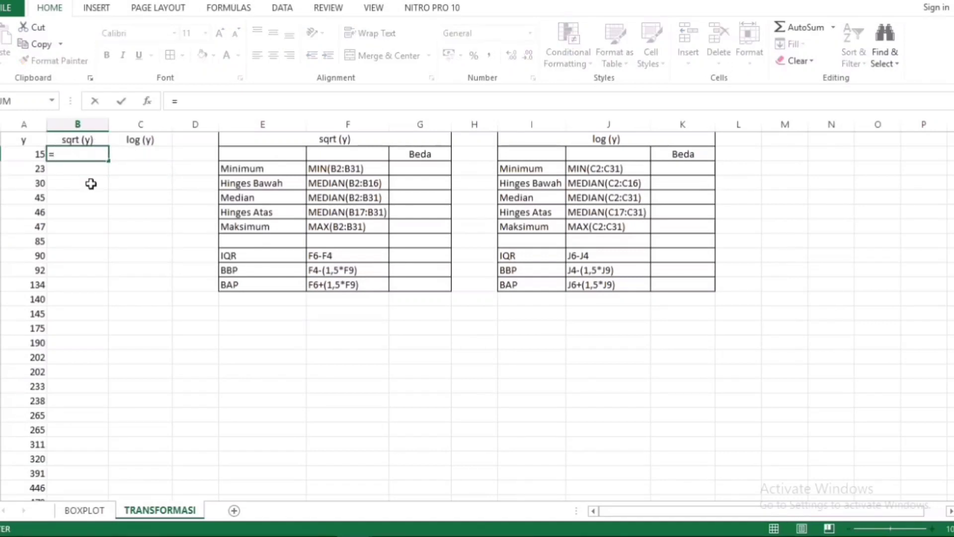
text(sqrt()
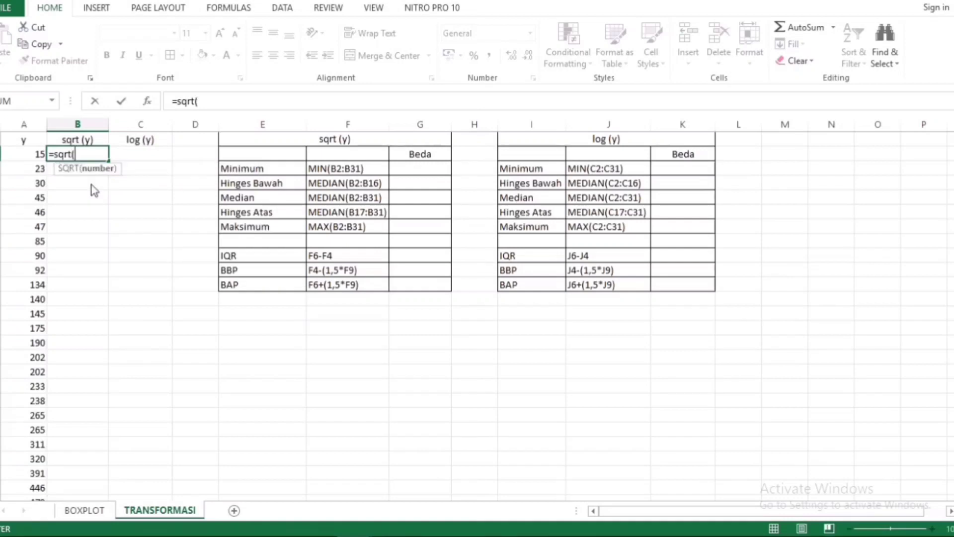
key(Left)
text())
key(Return)
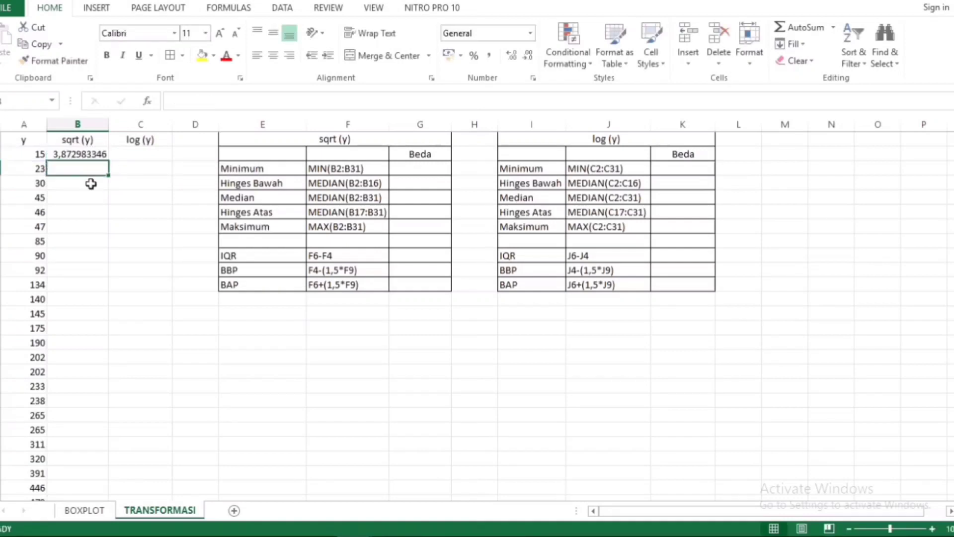
click(85, 151)
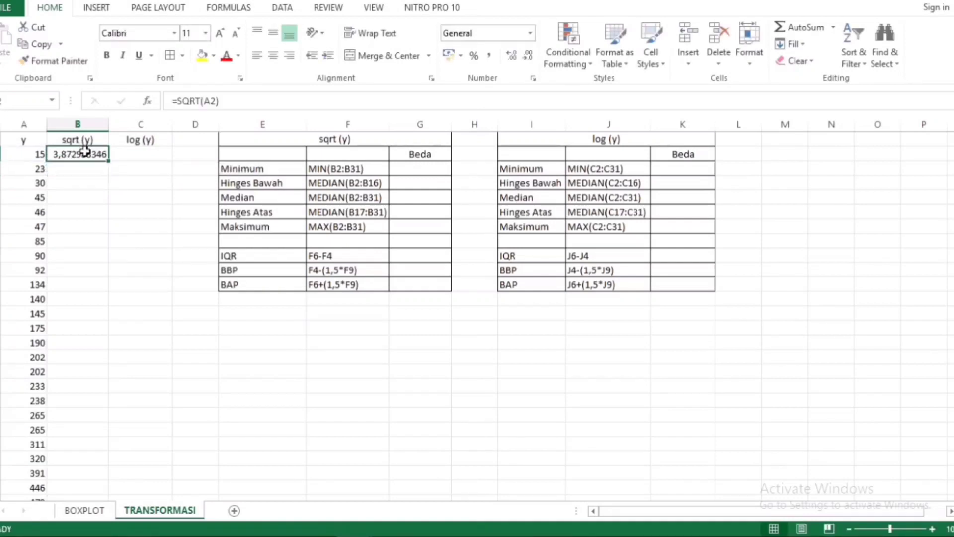
double_click(108, 160)
Enter =LOG(A2) in C2 and fill it down the log (y) column for all y values
click(114, 155)
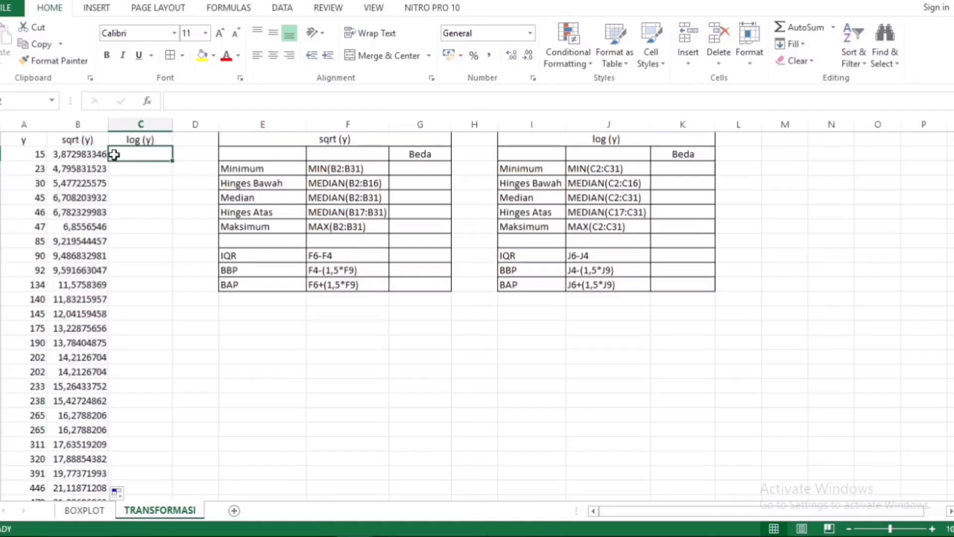
text(=log()
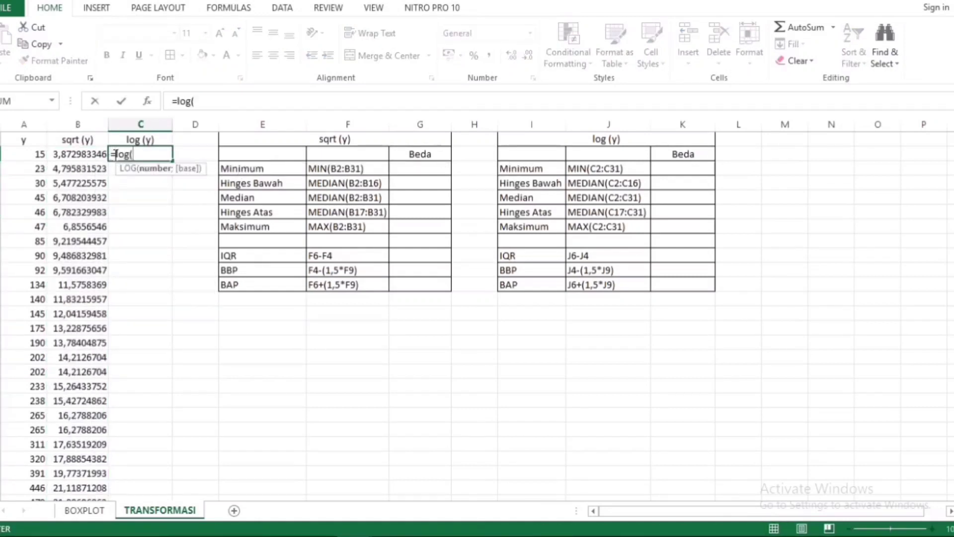
text(a2)
key(Return)
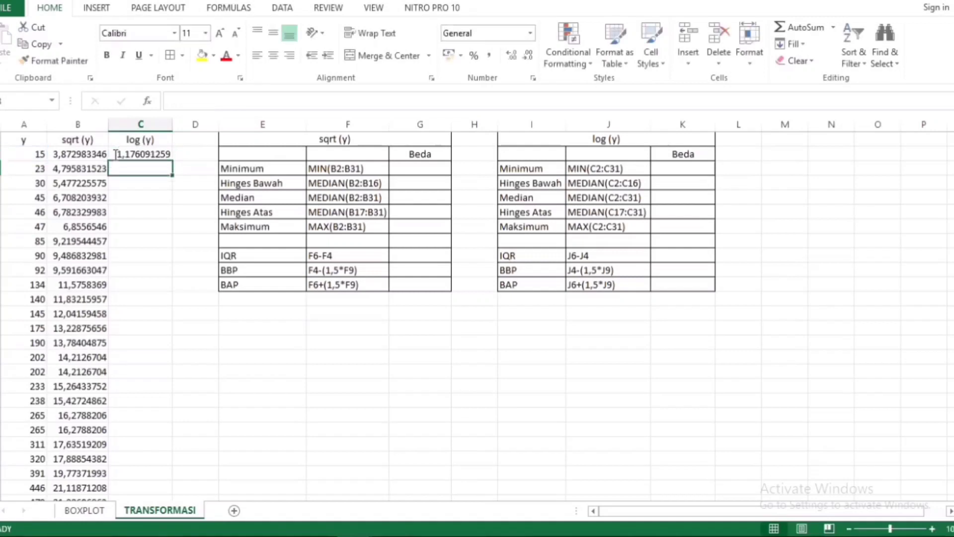
click(115, 155)
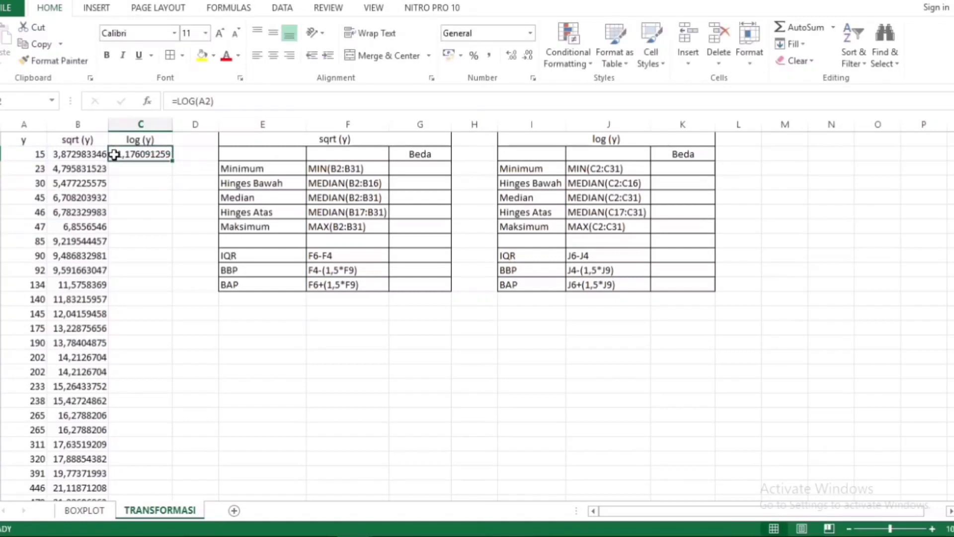
double_click(170, 159)
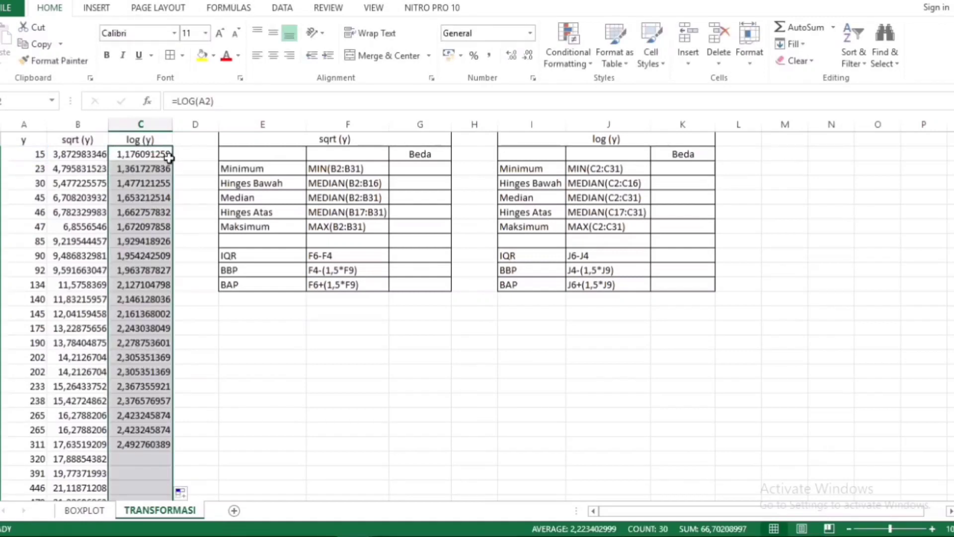
click(192, 224)
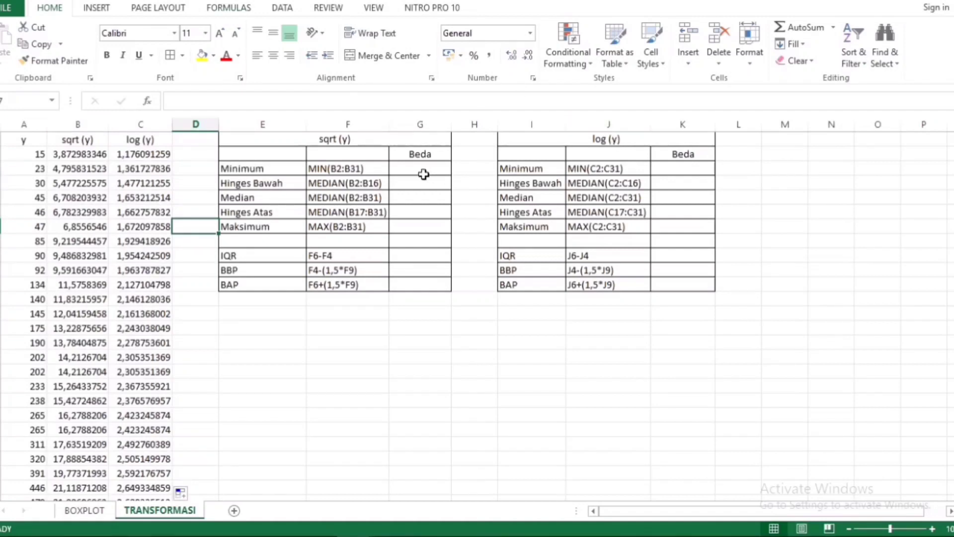
Turn the sqrt (y) Minimum, Hinges Bawah and Median texts into formulas: =MIN(B2:B31), =MEDIAN(B2:B16) and =MEDIAN(B2:B31)
double_click(316, 169)
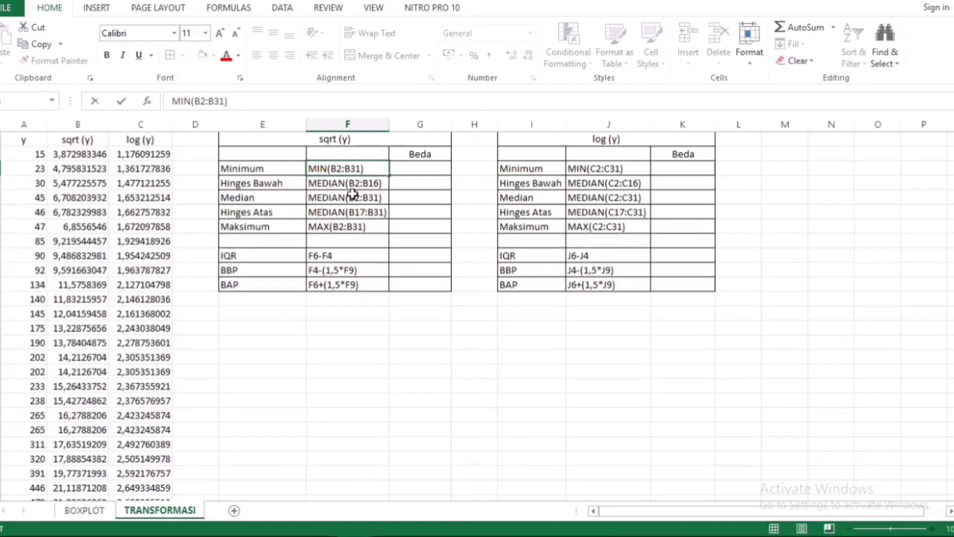
text(=)
key(Return)
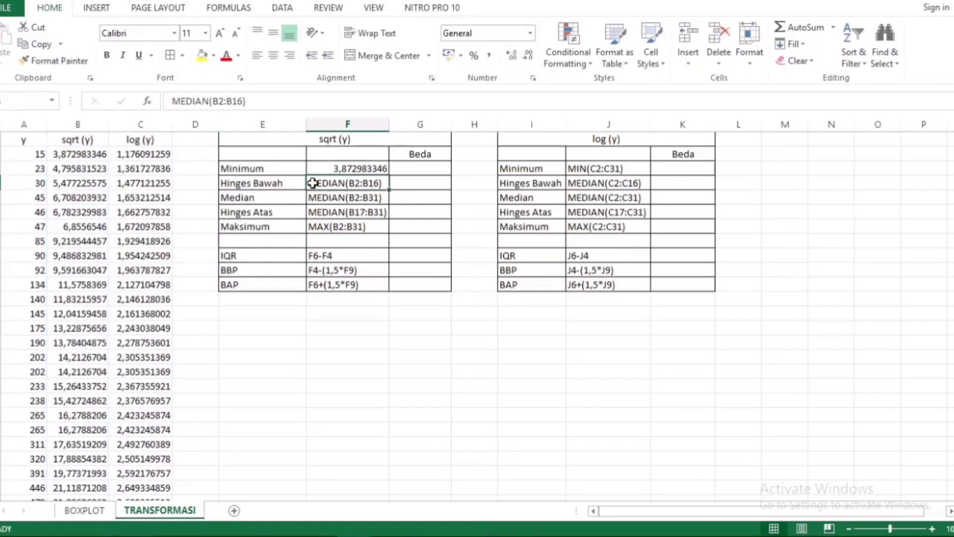
double_click(312, 183)
text(=)
key(Return)
double_click(313, 196)
text(=)
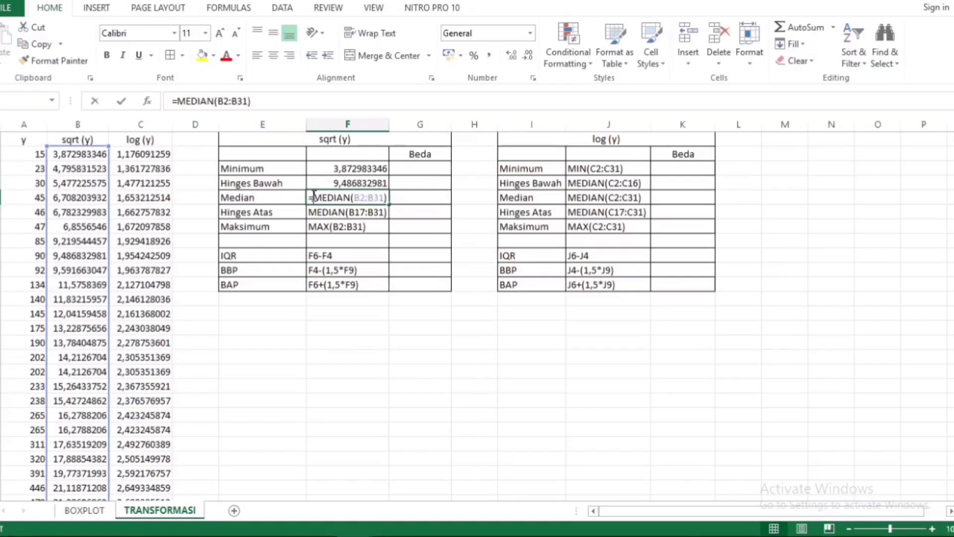
key(Return)
Turn the sqrt (y) Hinges Atas and Maksimum texts into the formulas =MEDIAN(B17:B31) and =MAX(B2:B31)
double_click(313, 212)
text(=)
key(Return)
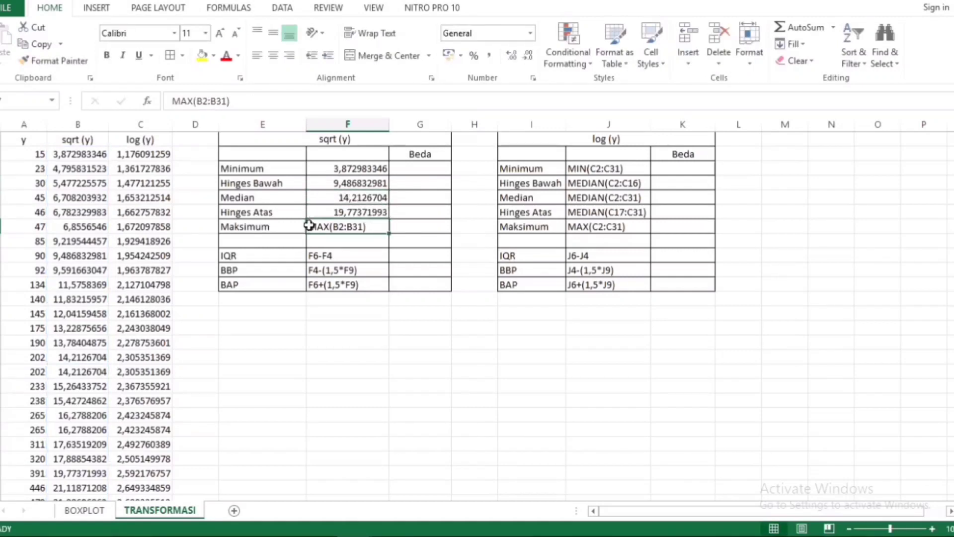
double_click(310, 226)
text(=)
key(Return)
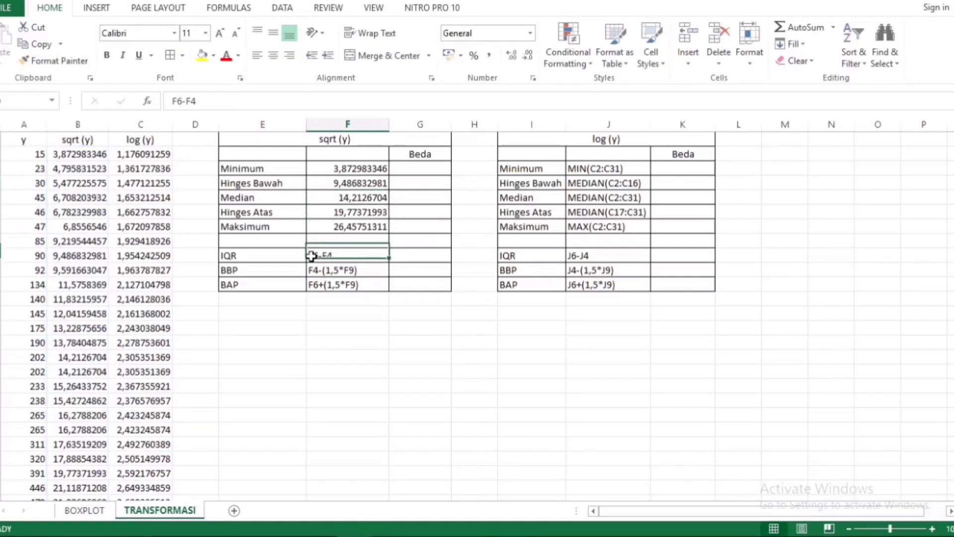
Turn the IQR text in the sqrt (y) table into the formula =F6-F4, correcting the misplaced equals sign
double_click(315, 256)
text(=)
key(Return)
click(322, 255)
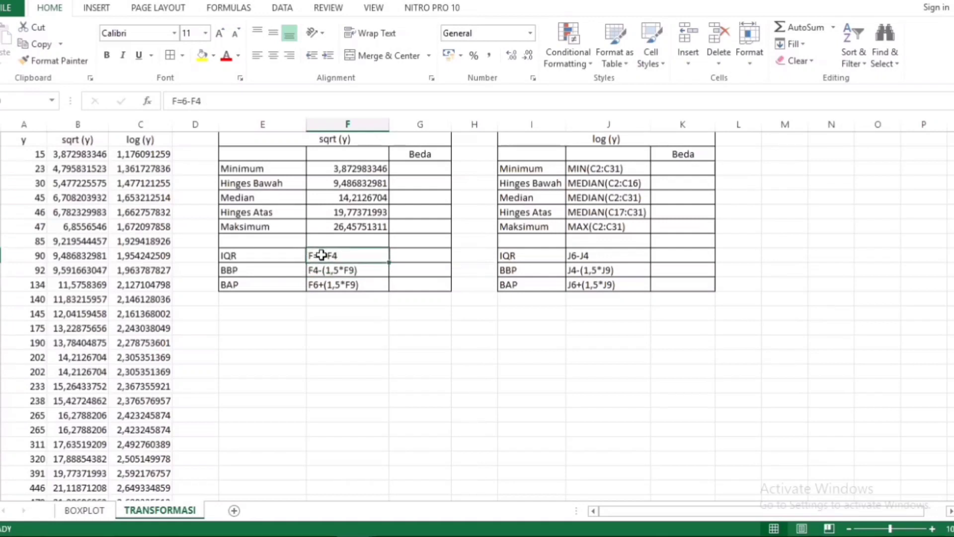
key(F2)
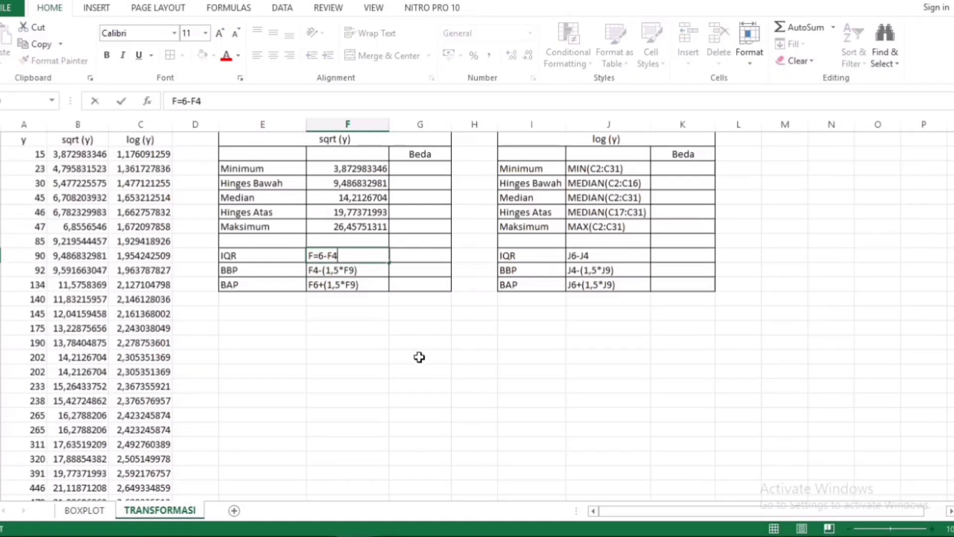
key(Left)
key(Left)
key(Left)
key(BackSpace)
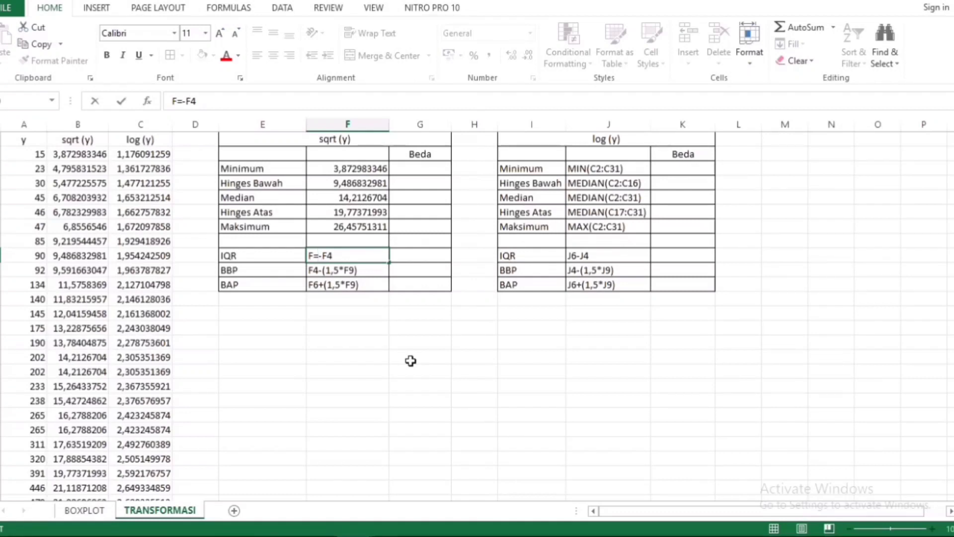
key(BackSpace)
text(6)
key(Home)
text(=)
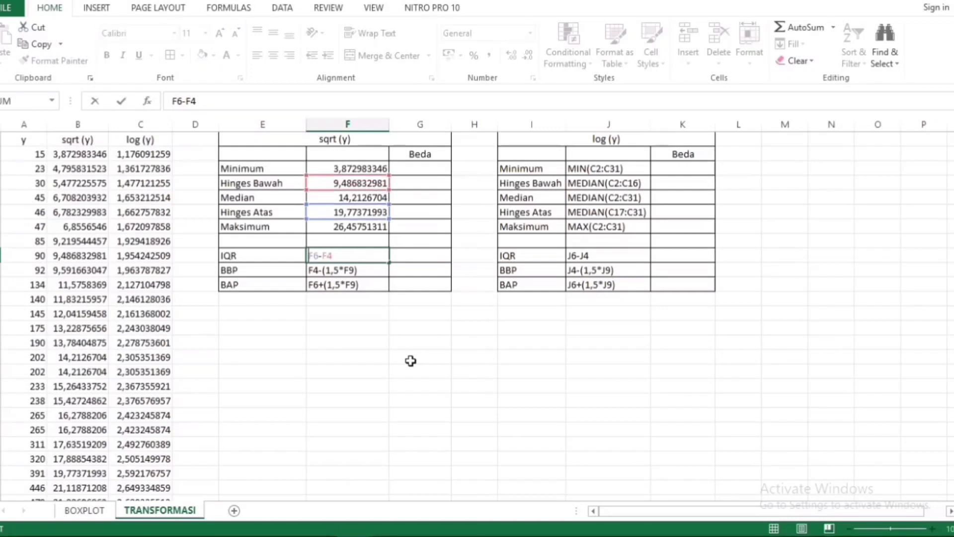
key(Return)
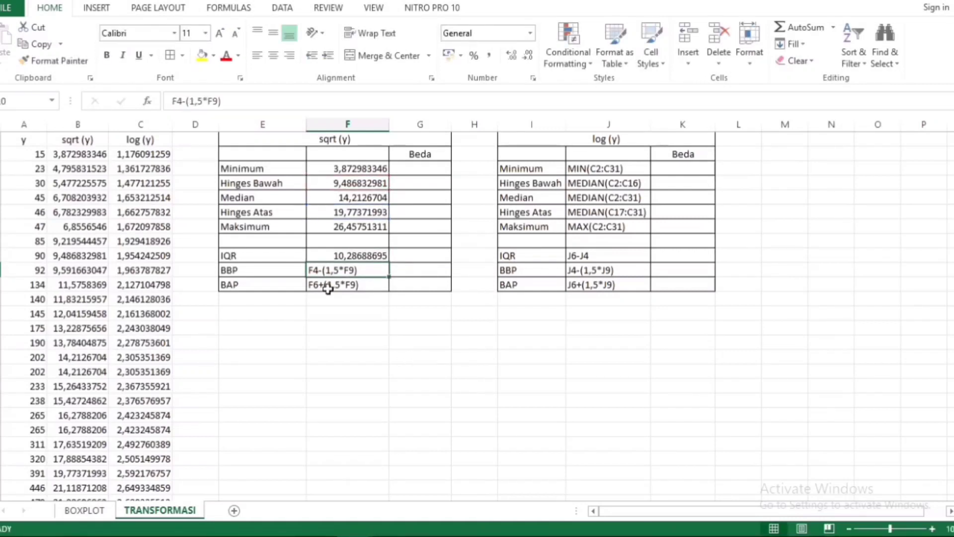
Turn the sqrt (y) BBP and BAP texts into the formulas =F4-(1,5*F9) and =F6+(1,5*F9)
double_click(312, 270)
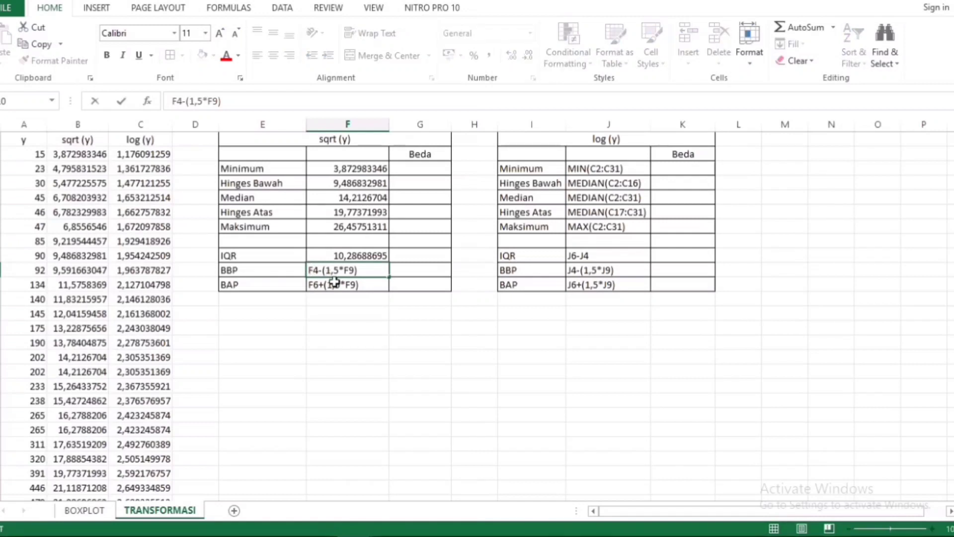
key(Home)
text(=)
key(Return)
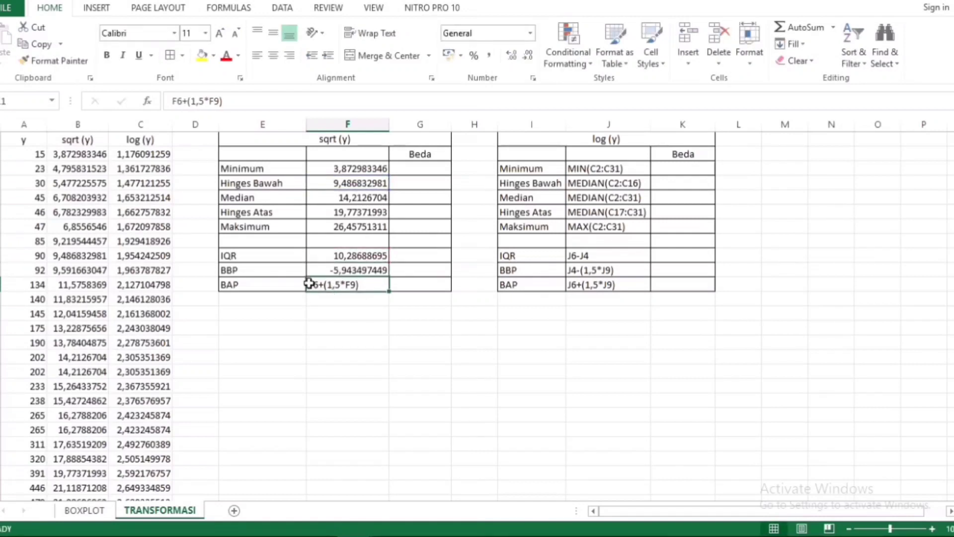
double_click(311, 284)
text(=)
key(Return)
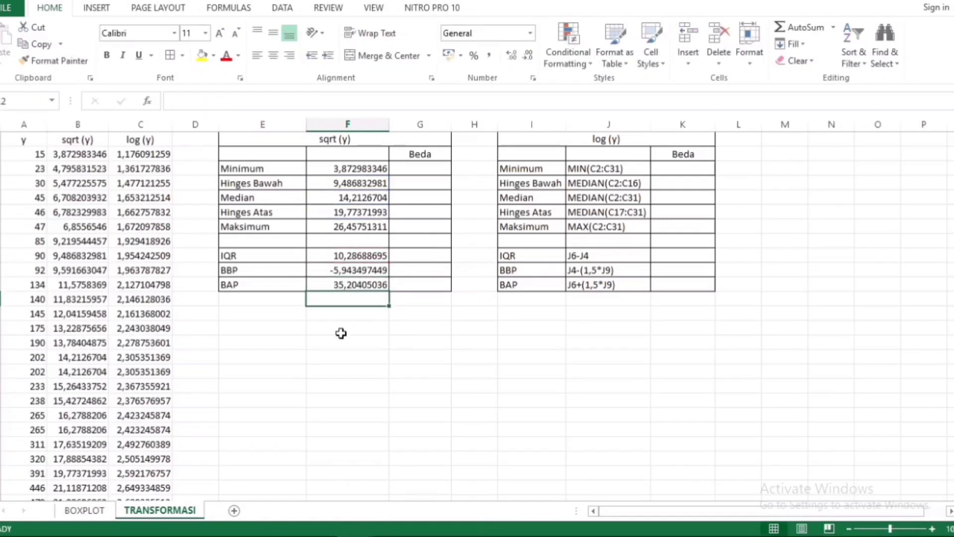
click(342, 329)
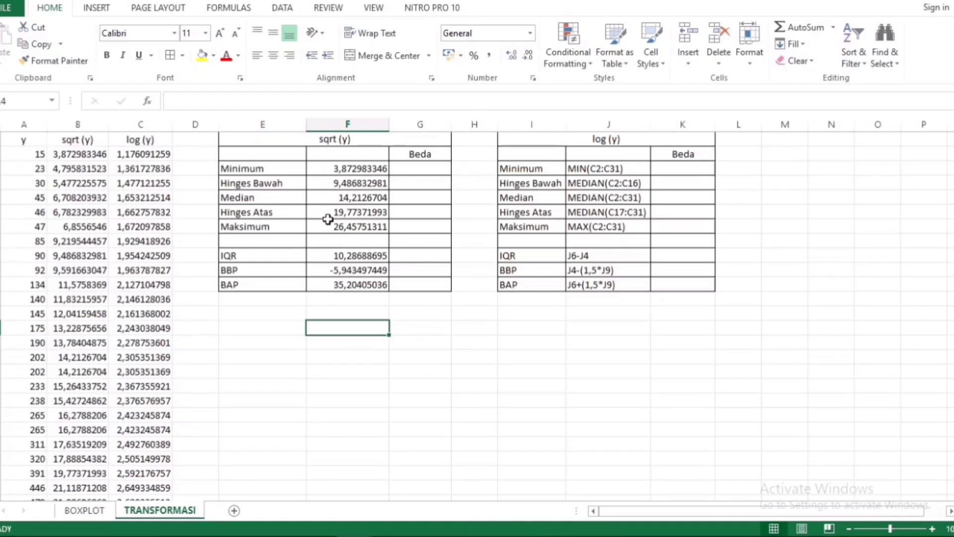
Set the Minimum row's Beda cell in the sqrt (y) table to =F3
click(403, 171)
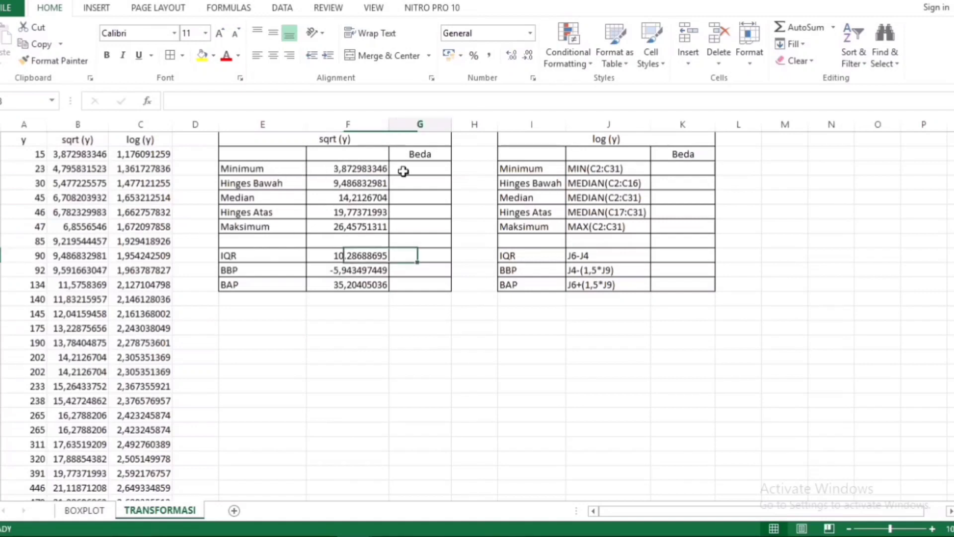
text(=)
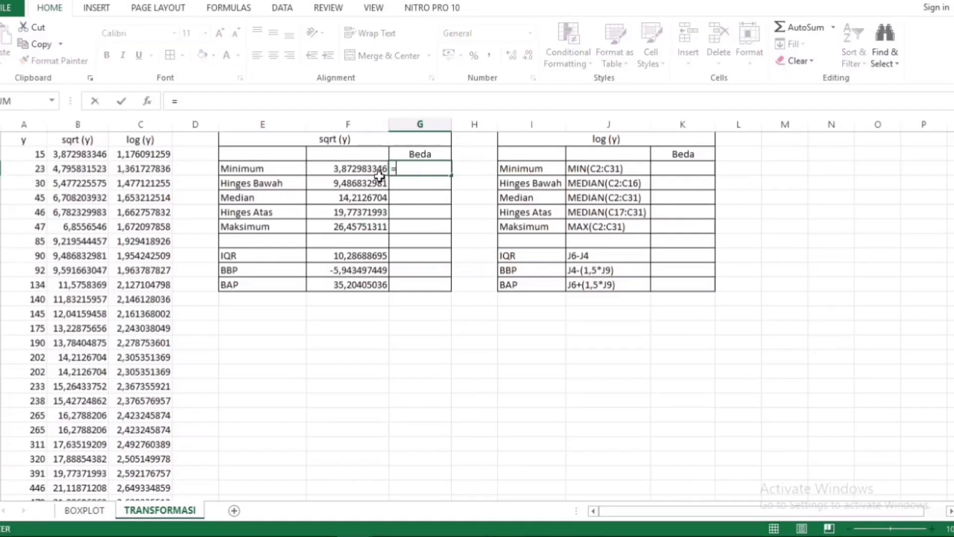
click(378, 170)
key(Return)
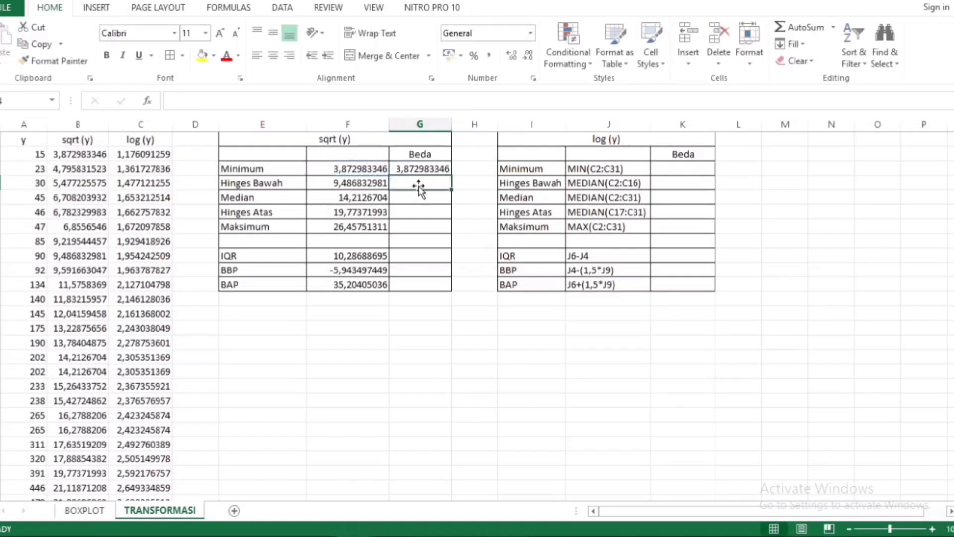
Enter =F4-F3 as the sqrt (y) Hinges Bawah Beda and fill the formula down through Maksimum
text(=)
key(Left)
key(Up)
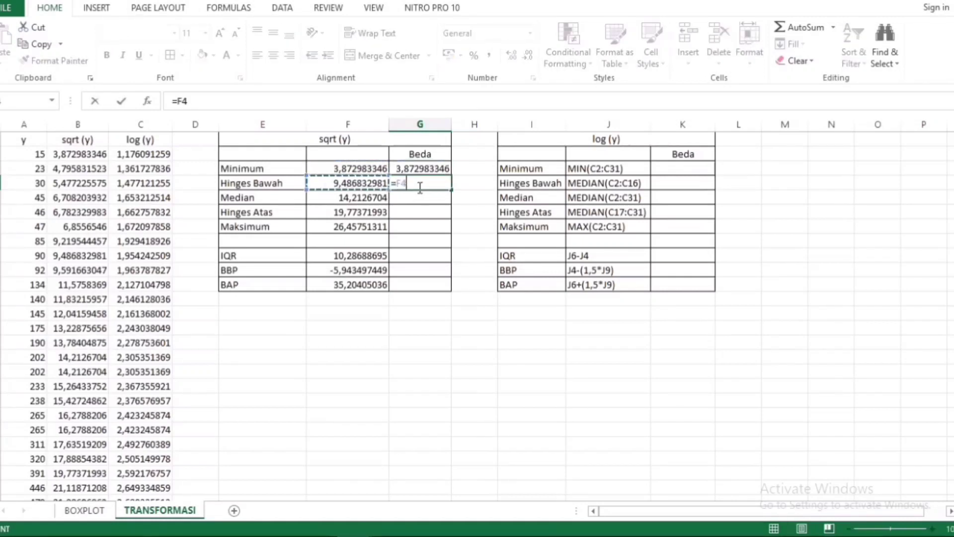
text(-)
key(Left)
key(Up)
key(Up)
key(Return)
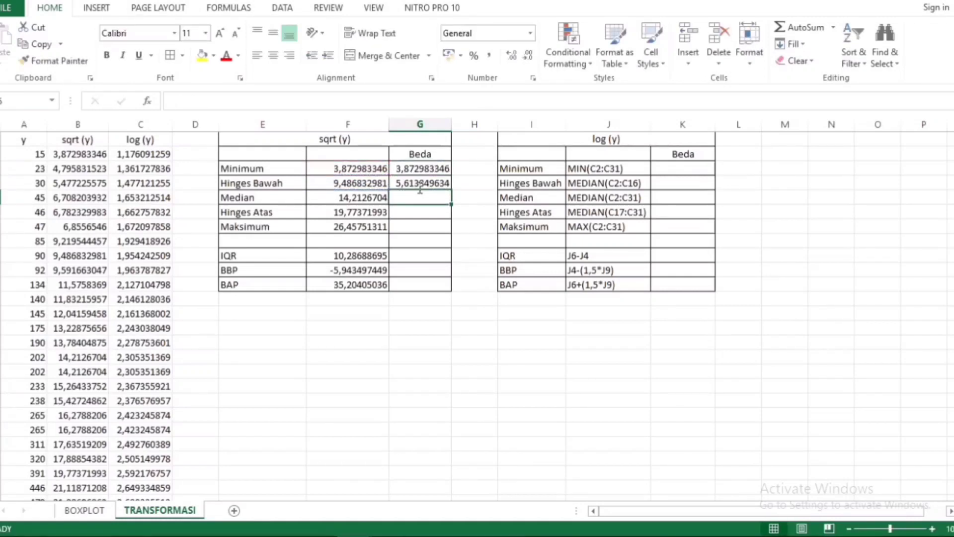
click(421, 183)
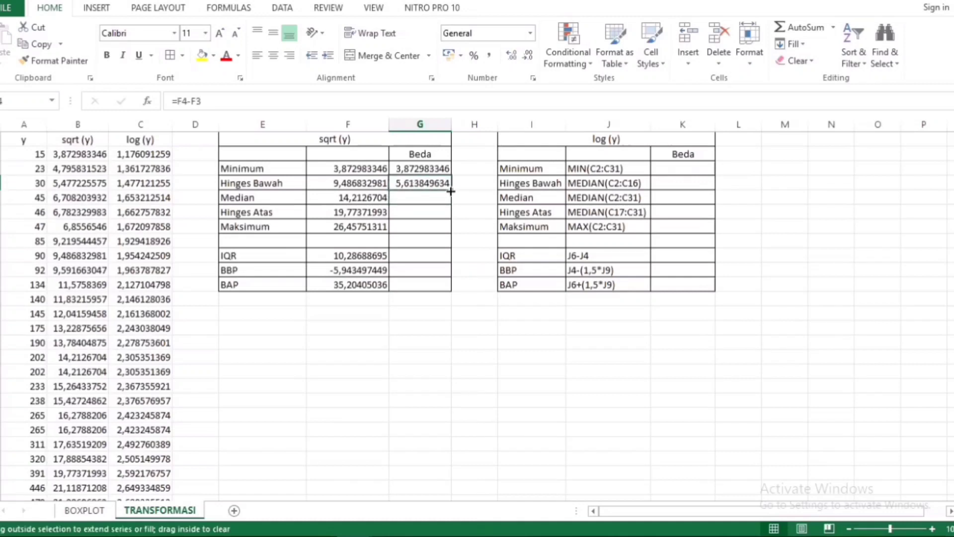
drag(451, 190, 450, 232)
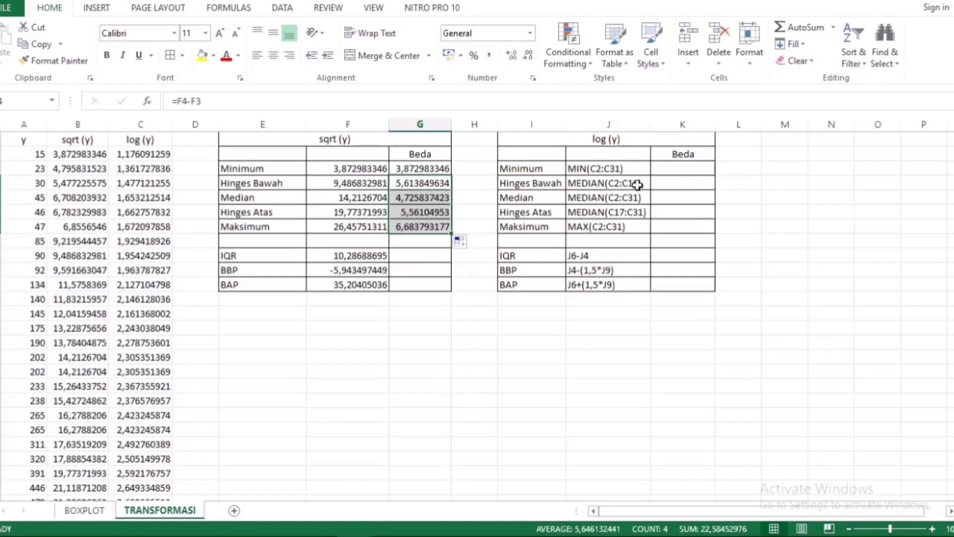
click(686, 174)
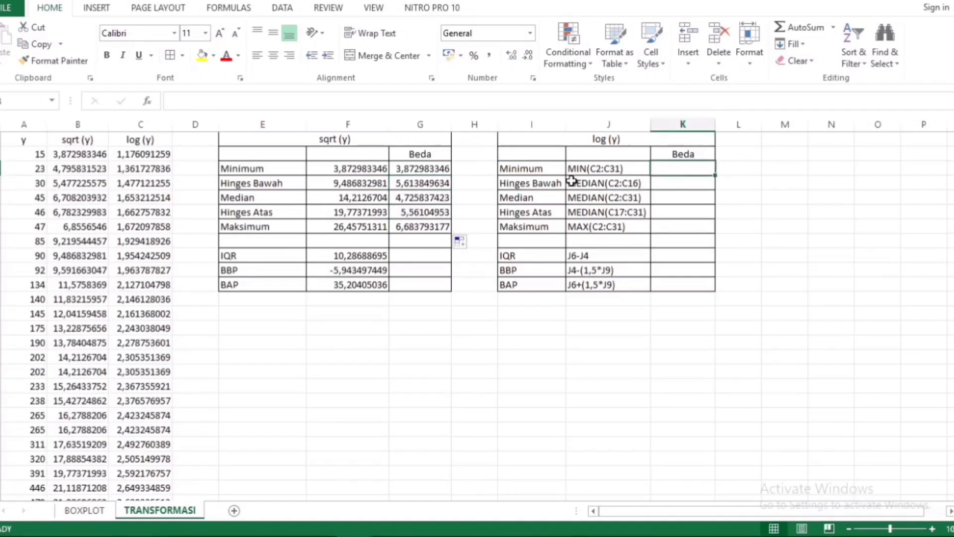
click(385, 341)
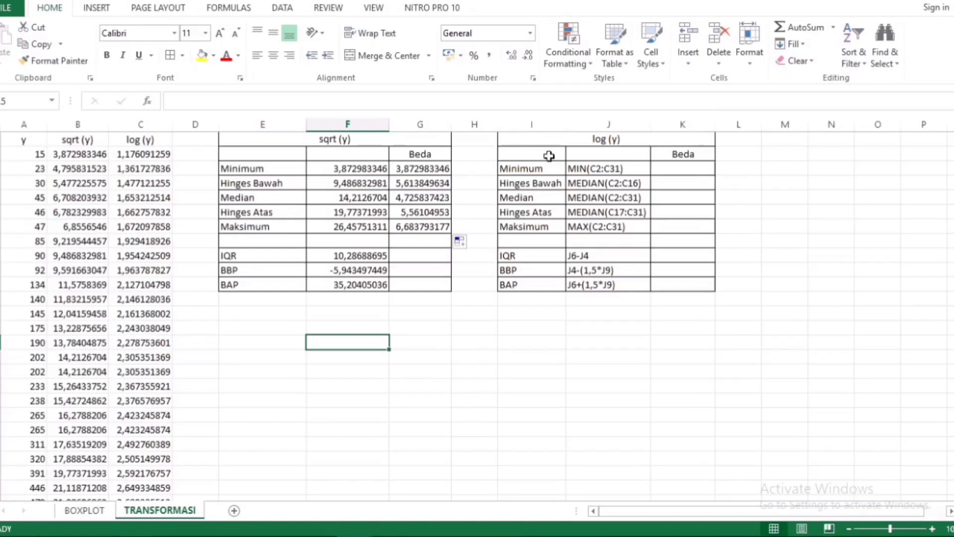
Turn the log (y) Minimum, Hinges Bawah and Median texts into formulas: =MIN(C2:C31), =MEDIAN(C2:C16) and =MEDIAN(C2:C31)
double_click(579, 169)
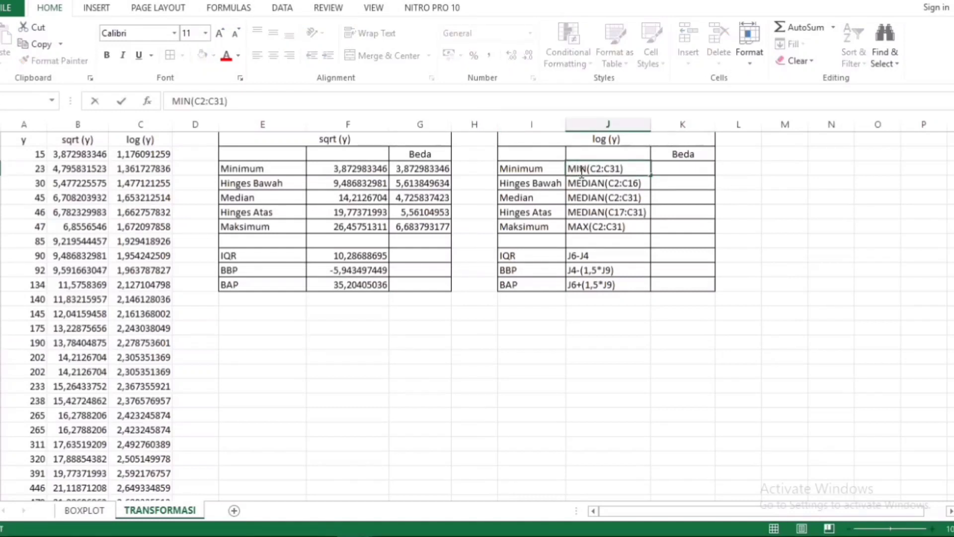
key(Home)
text(=)
key(Return)
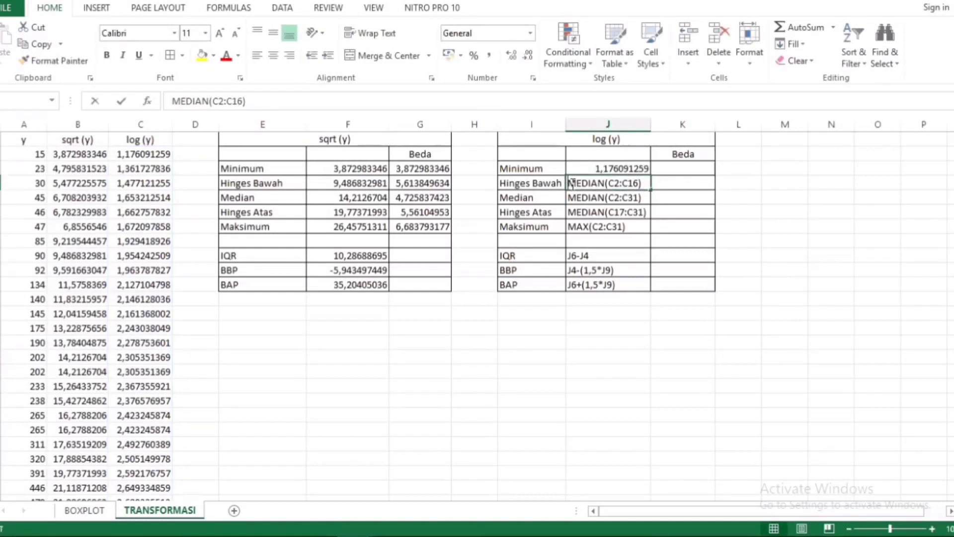
double_click(573, 186)
key(Home)
text(=)
key(Return)
double_click(574, 197)
key(Home)
text(=)
key(Return)
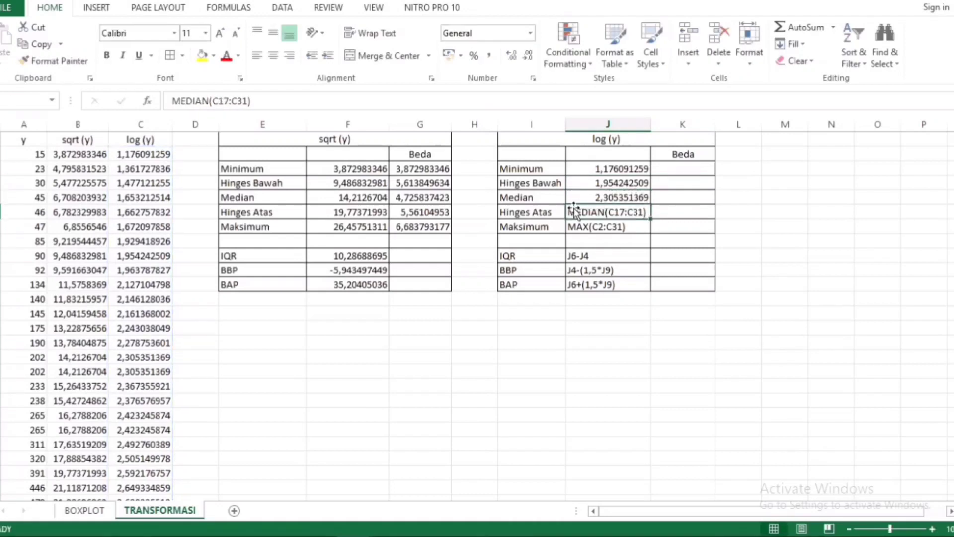
Turn the log (y) Hinges Atas text into the formula =MEDIAN(C17:C31), correcting the misplaced equals sign
double_click(575, 211)
text(=)
key(Return)
key(Up)
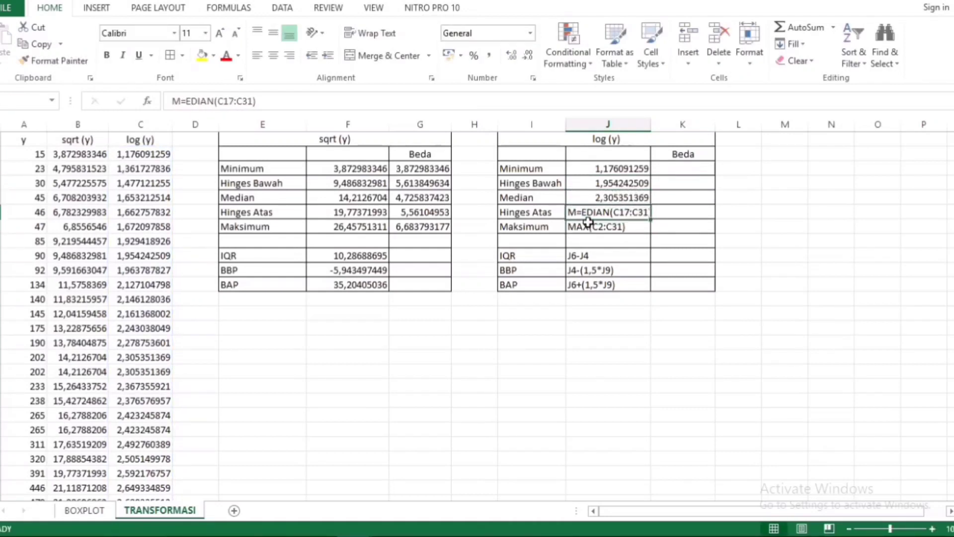
double_click(593, 217)
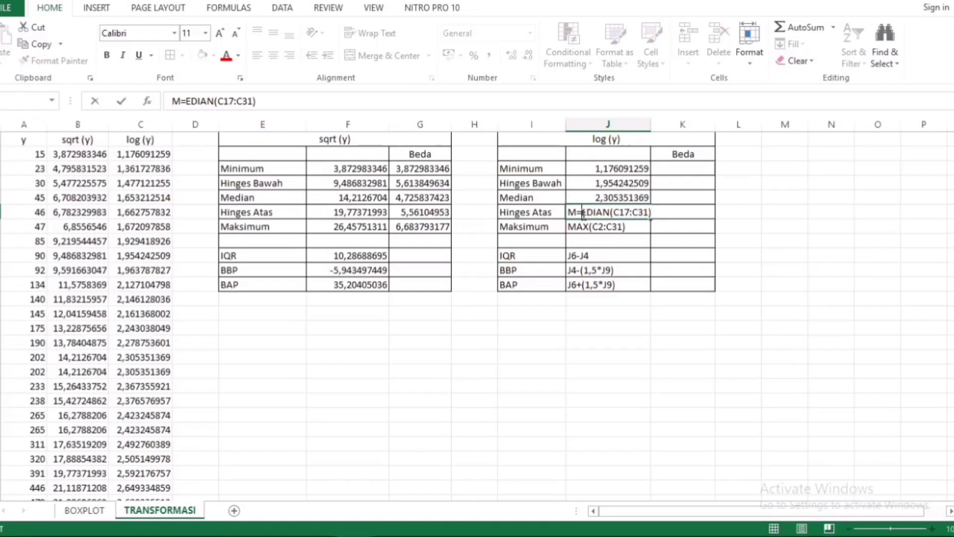
key(BackSpace)
key(Home)
text(=)
key(Return)
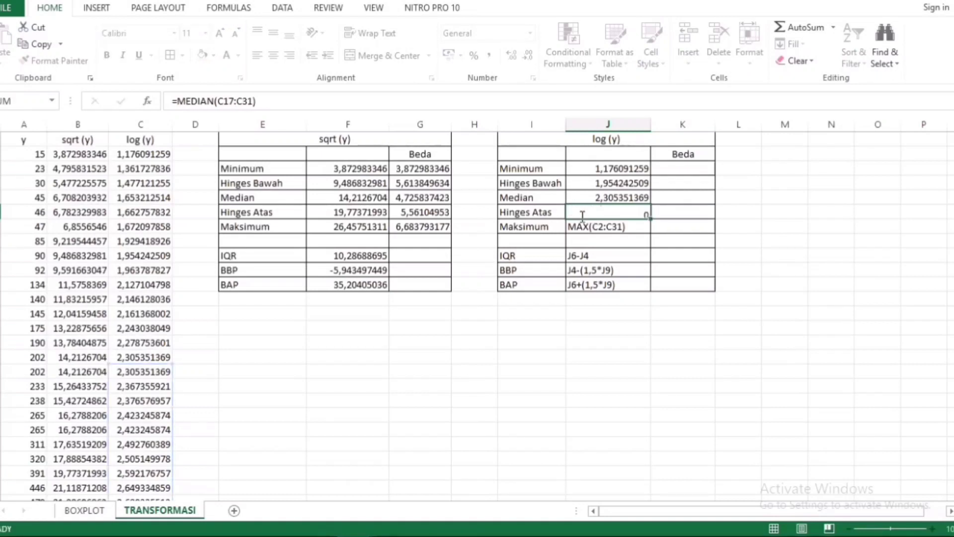
Turn the log (y) Maksimum and IQR texts into the formulas =MAX(C2:C31) and =J6-J4
double_click(573, 226)
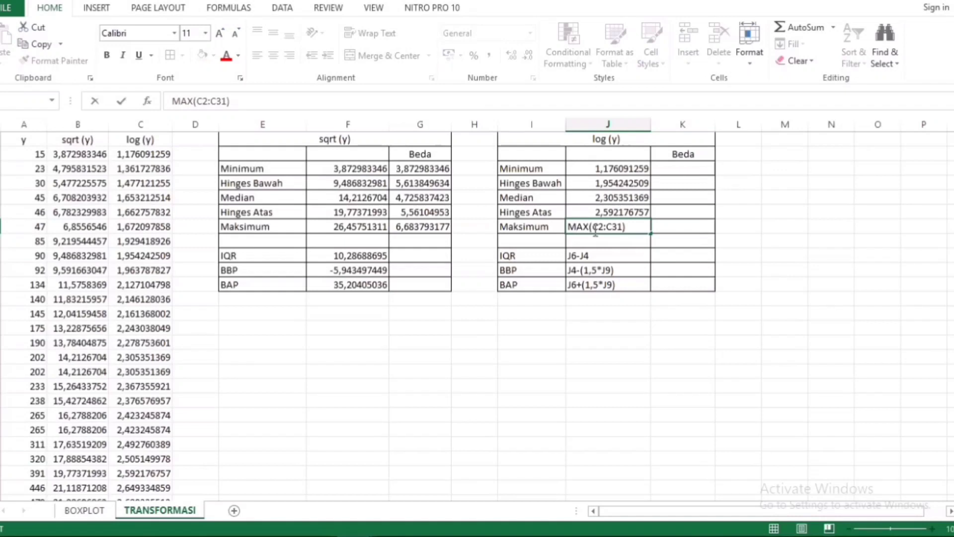
key(Home)
text(=)
key(Return)
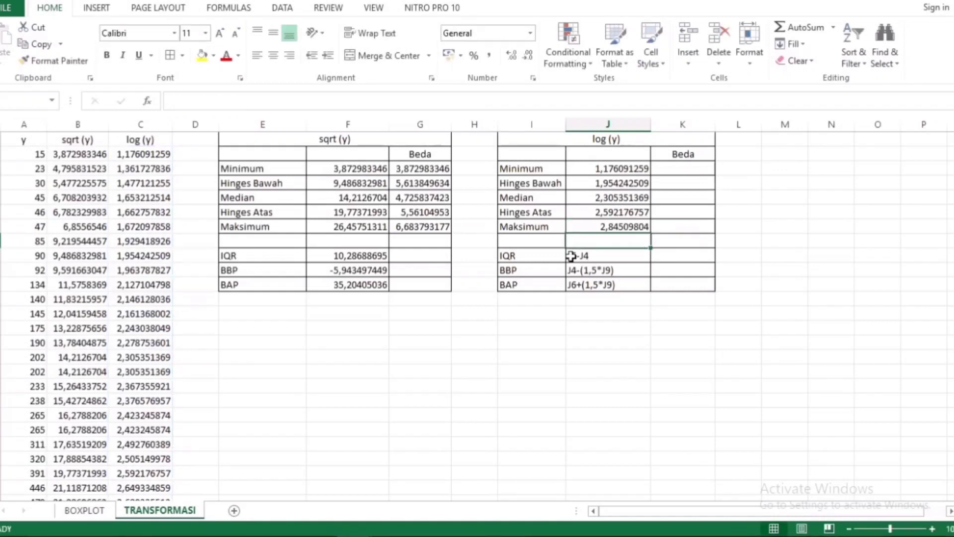
click(572, 253)
double_click(572, 254)
key(Home)
text(=)
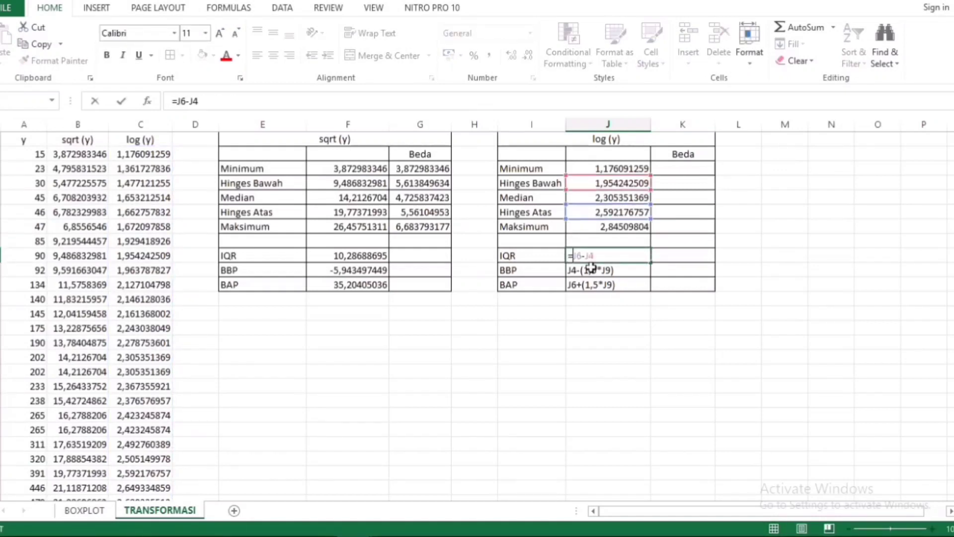
key(Return)
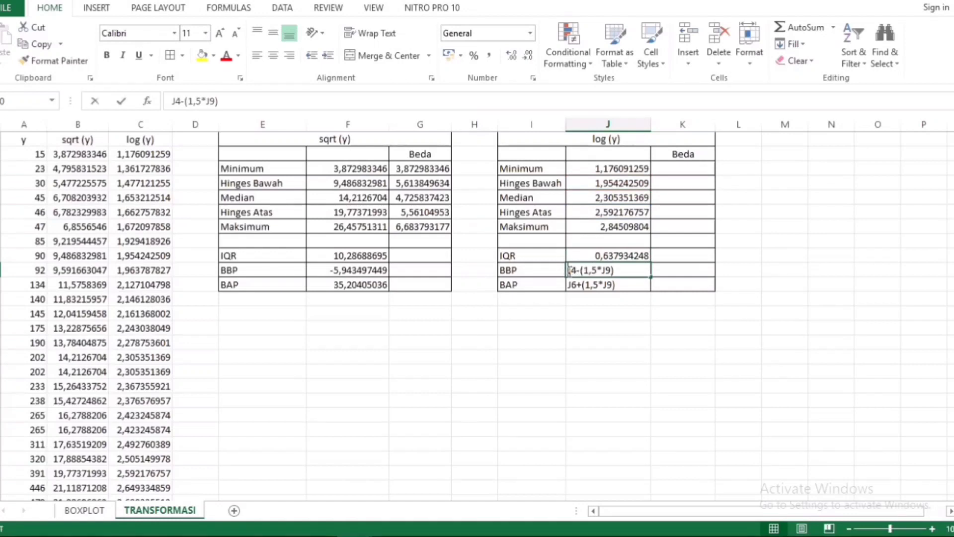
Turn the log (y) BBP and BAP texts into the formulas =J4-(1,5*J9) and =J6+(1,5*J9)
double_click(569, 271)
key(Home)
text(=)
key(Return)
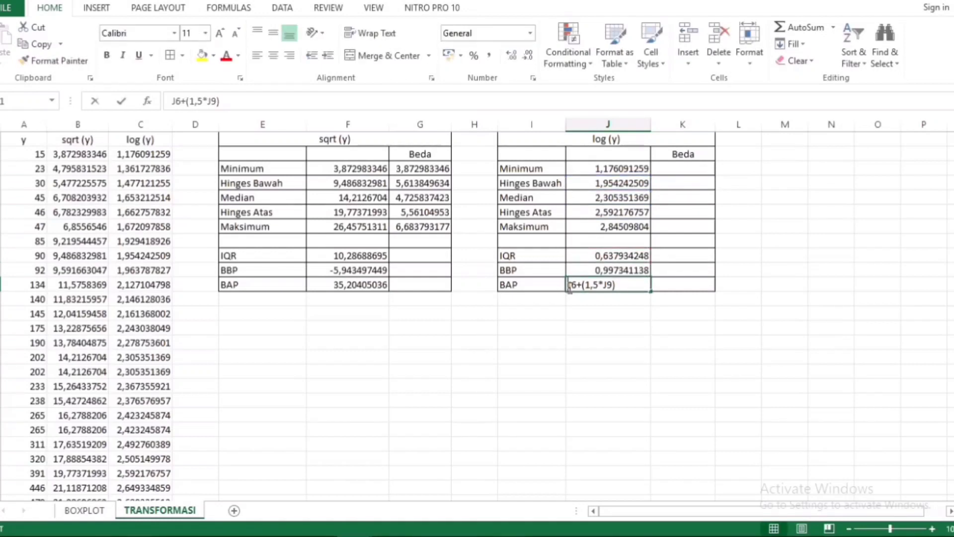
double_click(569, 286)
key(Home)
text(=)
key(Return)
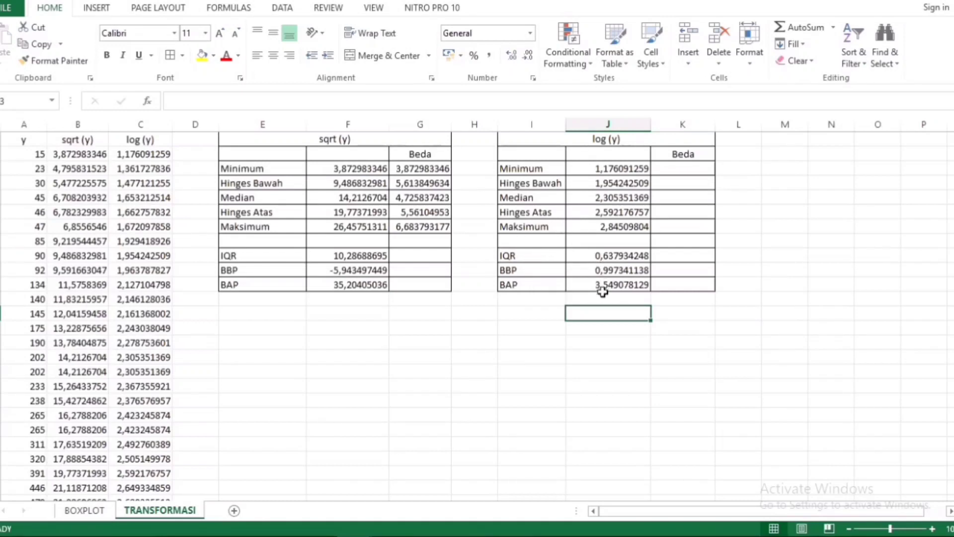
Set the Minimum row's Beda cell in the log (y) table to =J3
click(687, 169)
text(=)
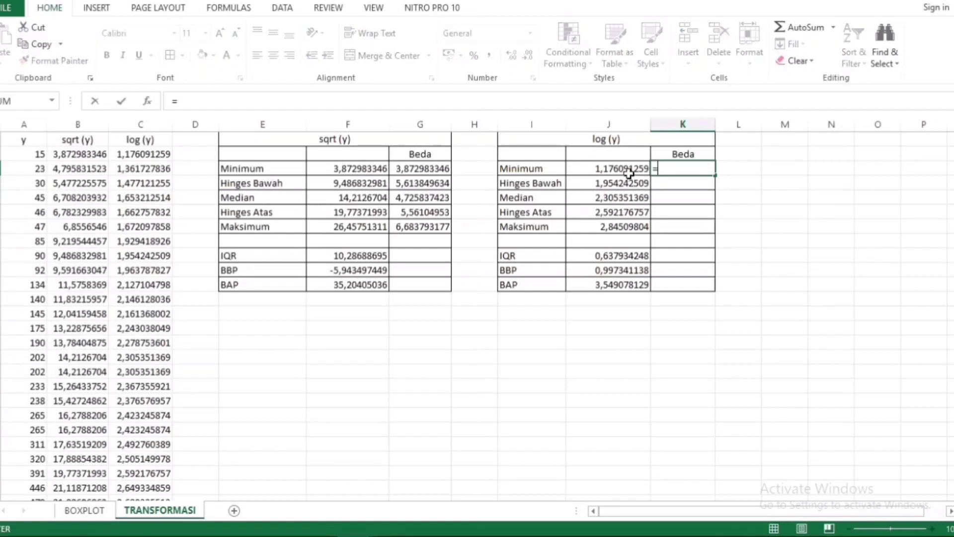
click(637, 172)
key(Return)
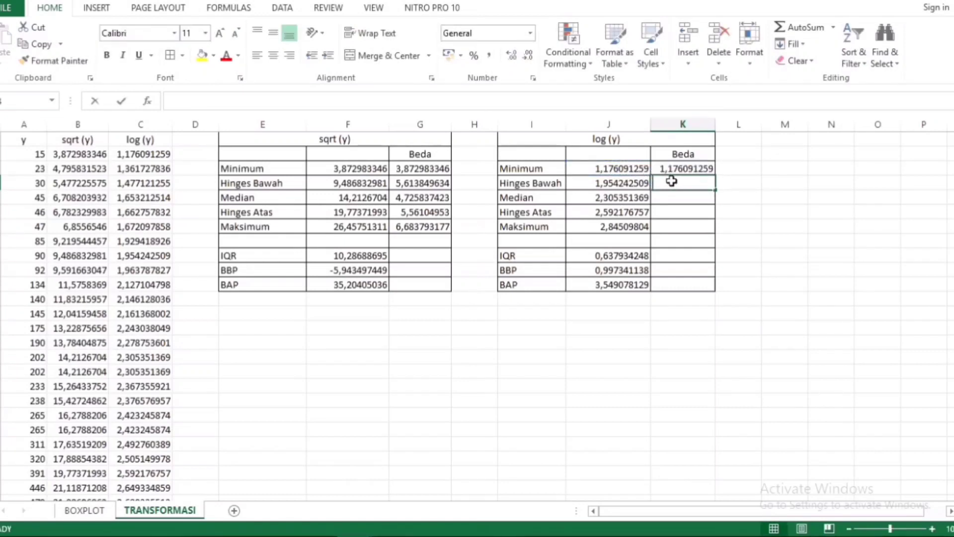
Enter =J4-J3 as the log (y) Hinges Bawah Beda and fill the formula down through Maksimum
text(=)
click(631, 183)
text(-)
click(633, 169)
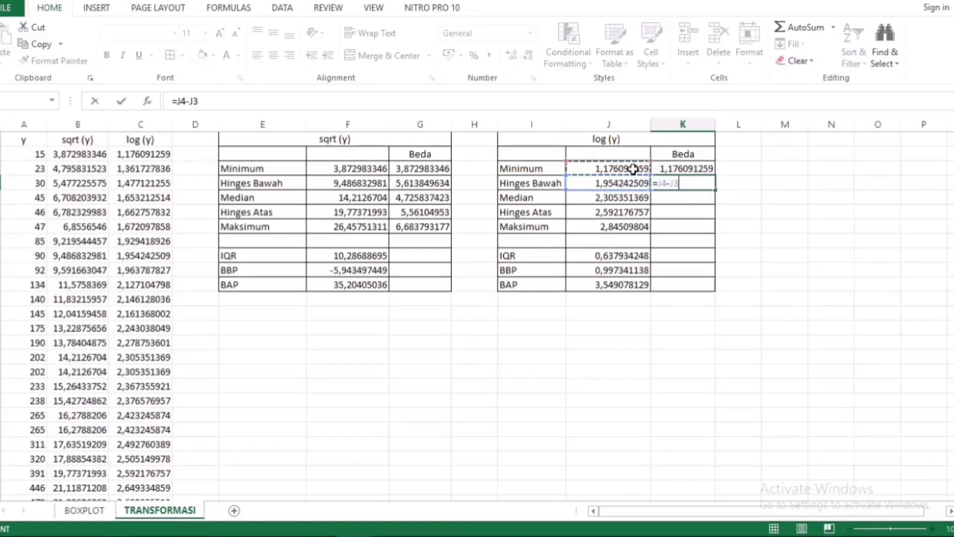
key(ctrl+Return)
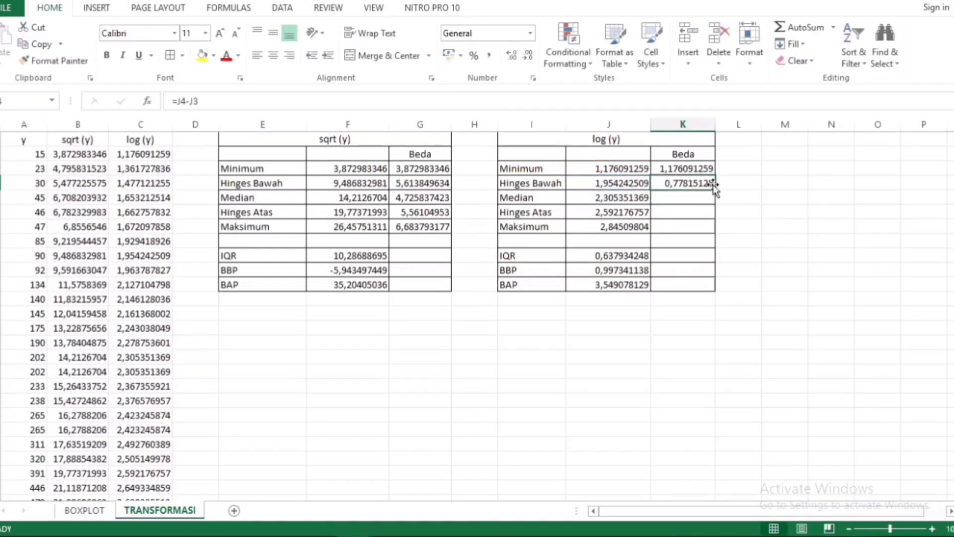
drag(715, 189, 718, 232)
click(775, 211)
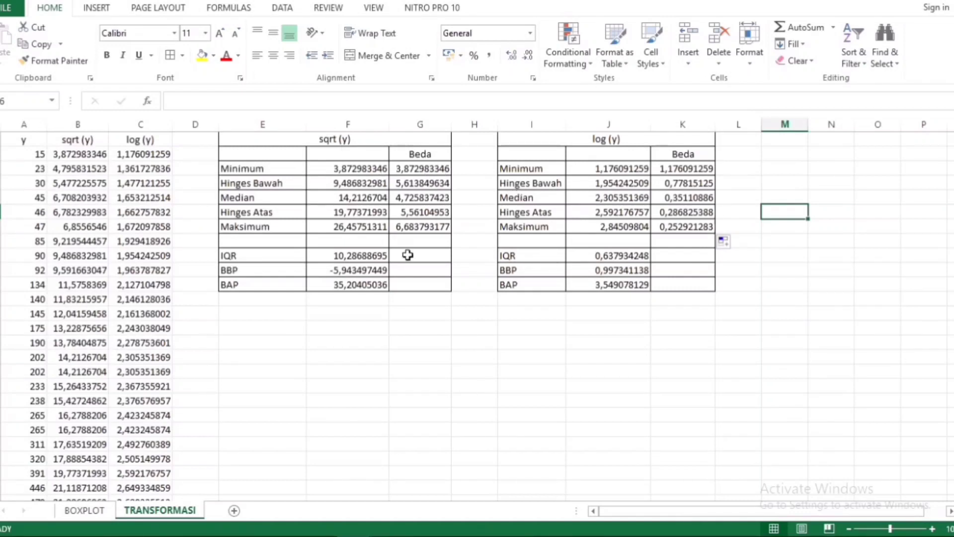
Rename the two Beda headers as Beda sqrt (y) and Beda log (y) in their respective tables
click(430, 155)
double_click(442, 155)
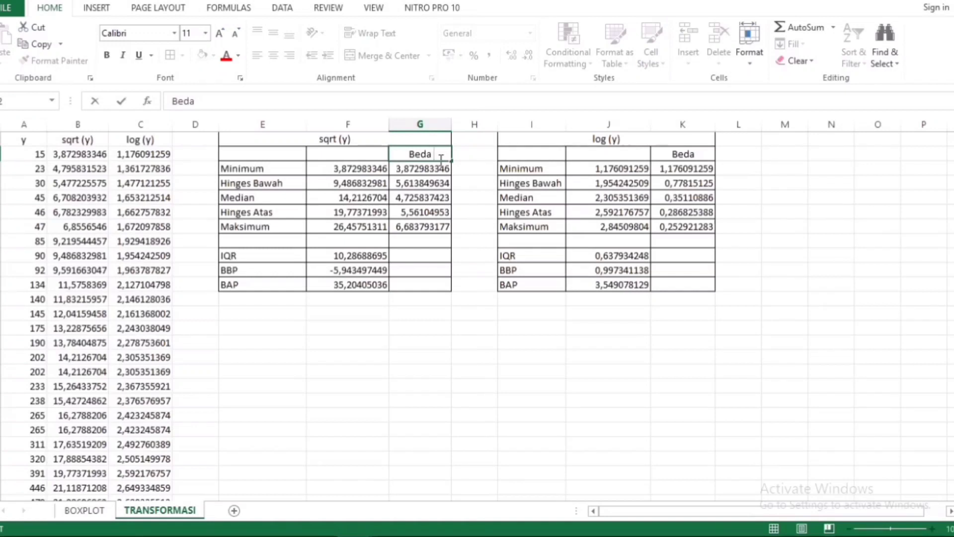
text(sqrt (y)
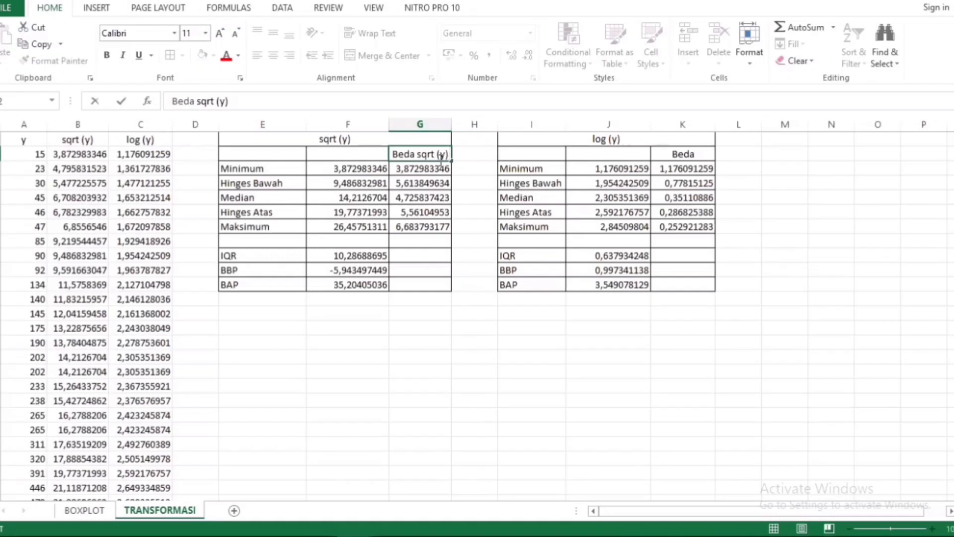
double_click(665, 154)
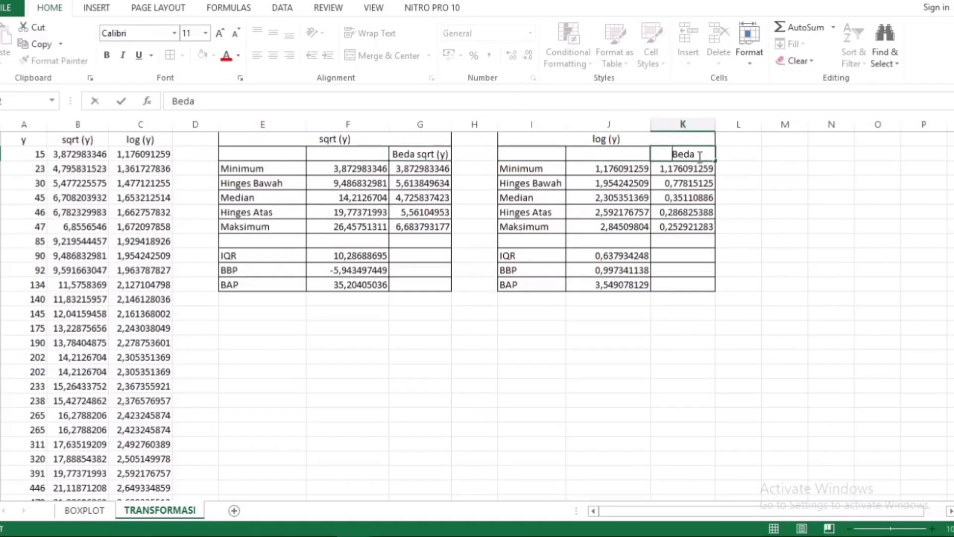
text(log (y))
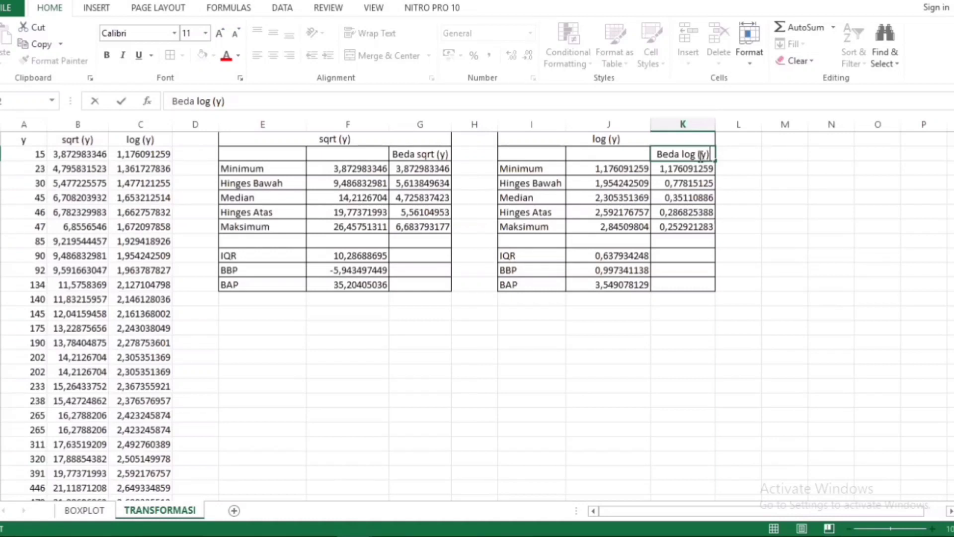
key(Return)
click(348, 357)
Insert a 2-D stacked column chart from the Beda sqrt (y) header and its five values, and switch its rows and columns
click(423, 159)
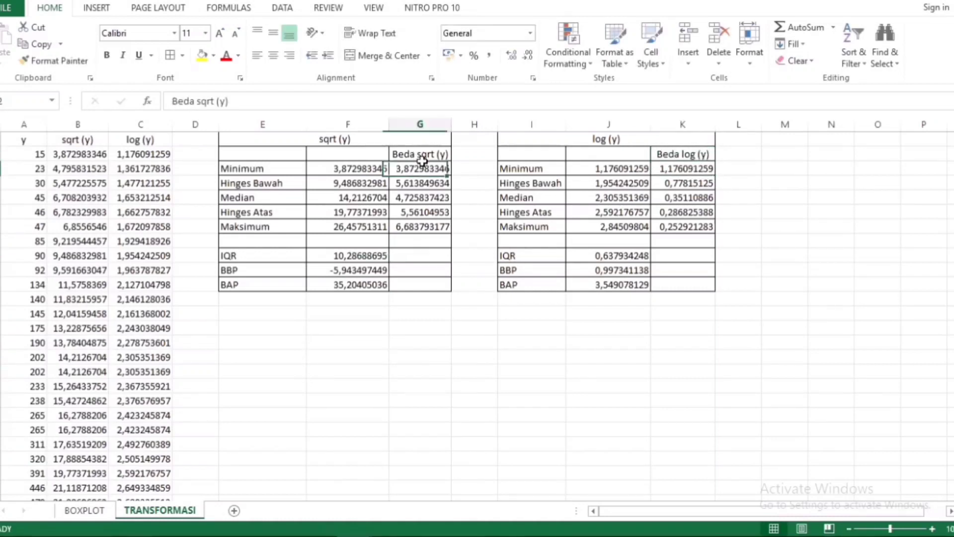
drag(422, 159, 426, 228)
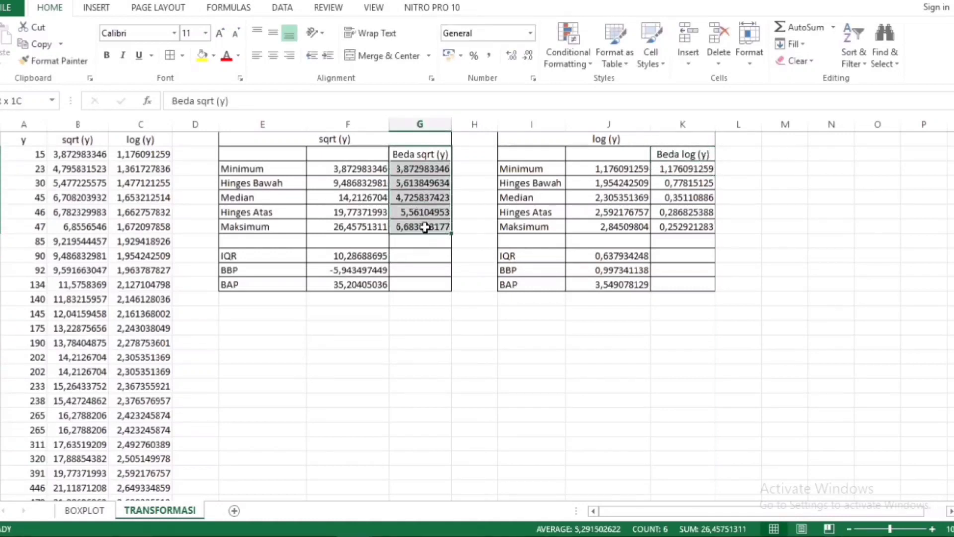
click(95, 9)
click(386, 28)
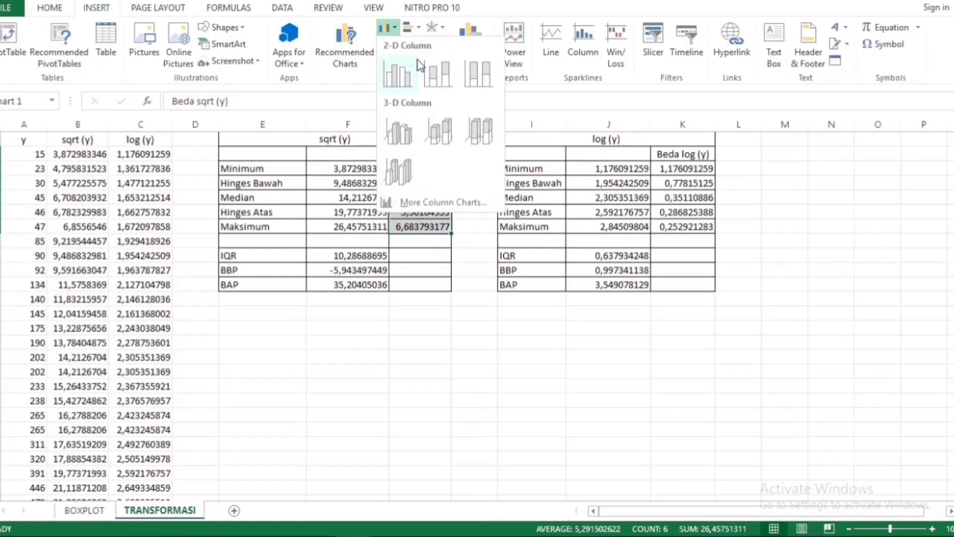
click(436, 82)
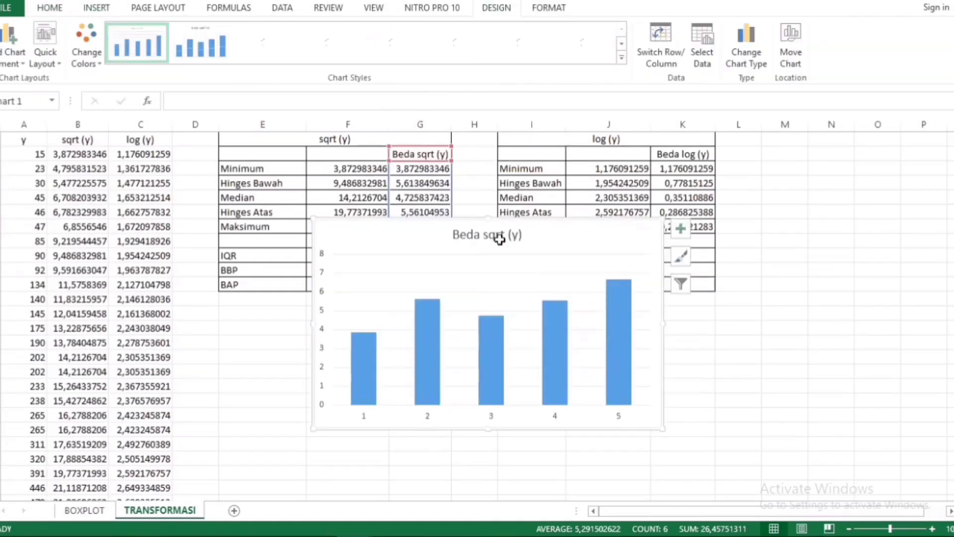
click(681, 60)
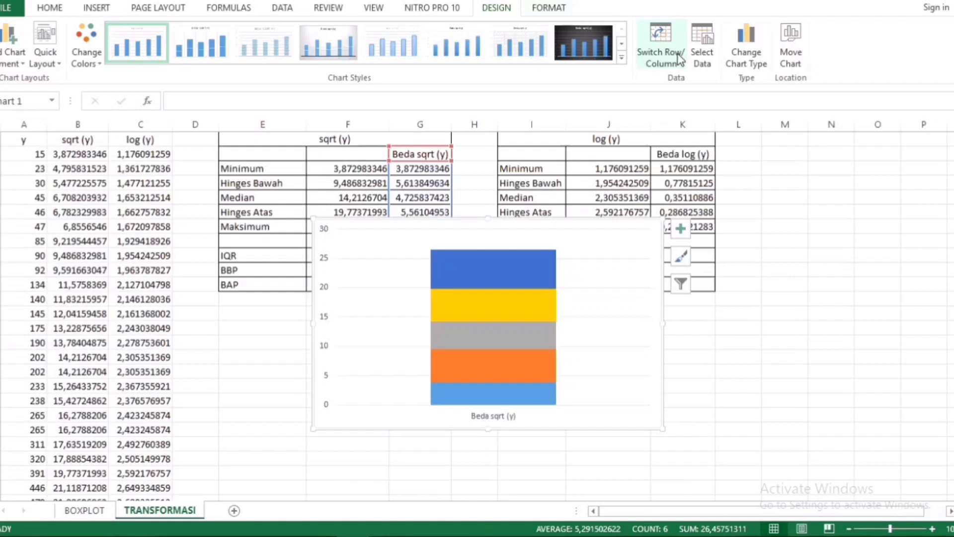
Remove the fill from the top, bottom and second-from-bottom series of the Beda sqrt (y) stacked column
right_click(472, 275)
click(489, 239)
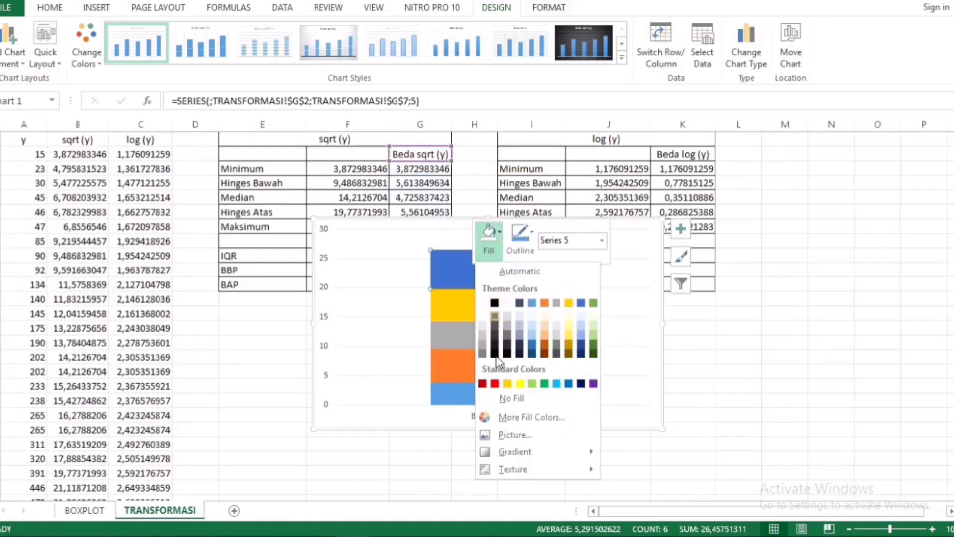
click(501, 399)
right_click(480, 397)
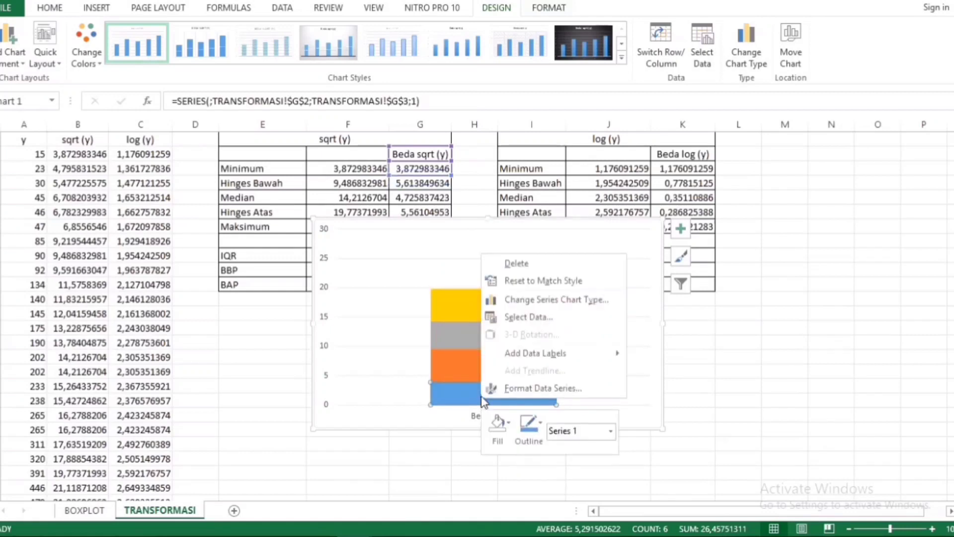
click(503, 440)
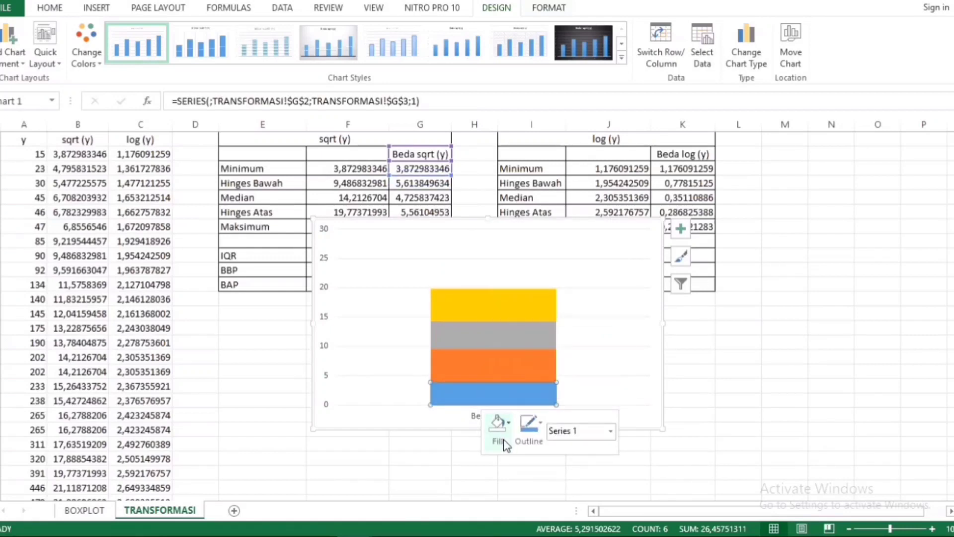
click(521, 331)
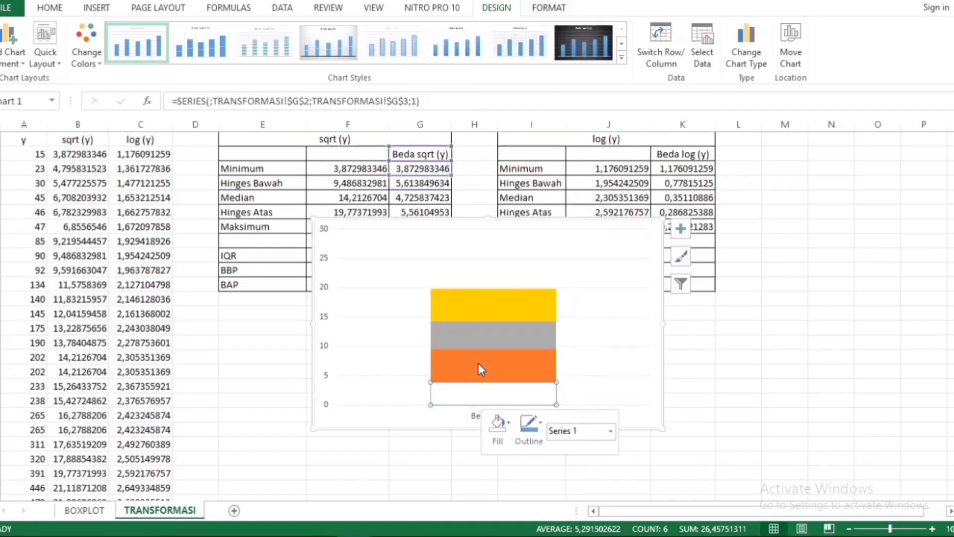
right_click(481, 359)
click(498, 320)
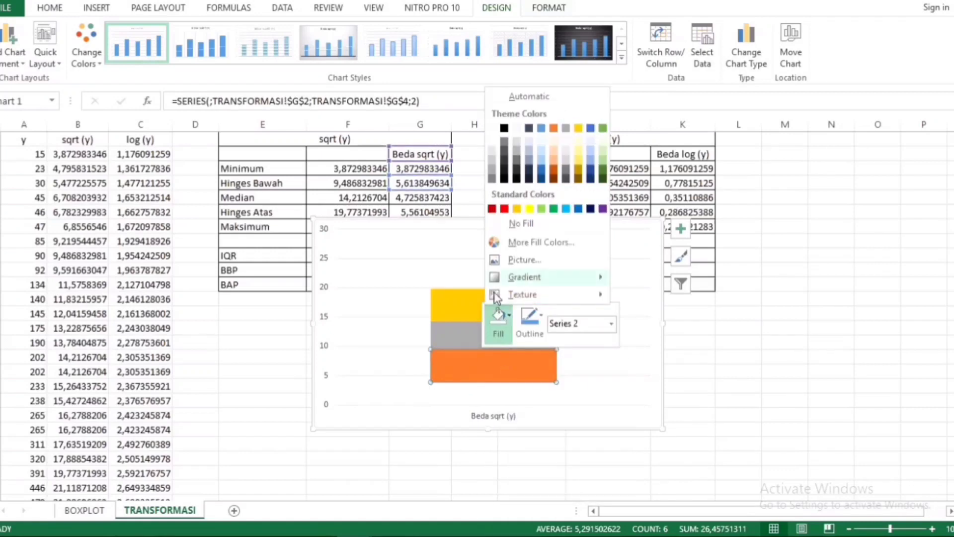
click(499, 227)
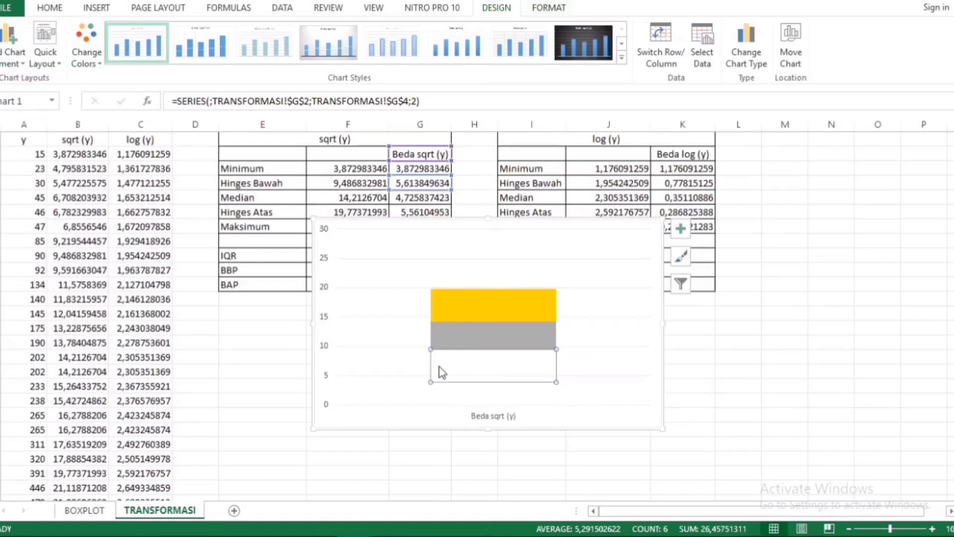
Add minus-only error bars of 100 percent to the second series and move the chart down clear of the Maksimum row
click(17, 63)
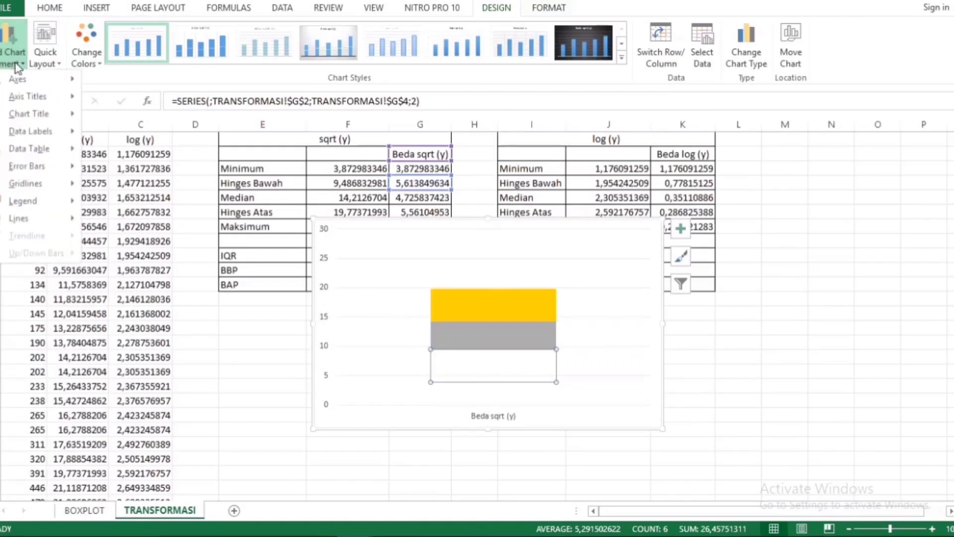
mouse_move(47, 166)
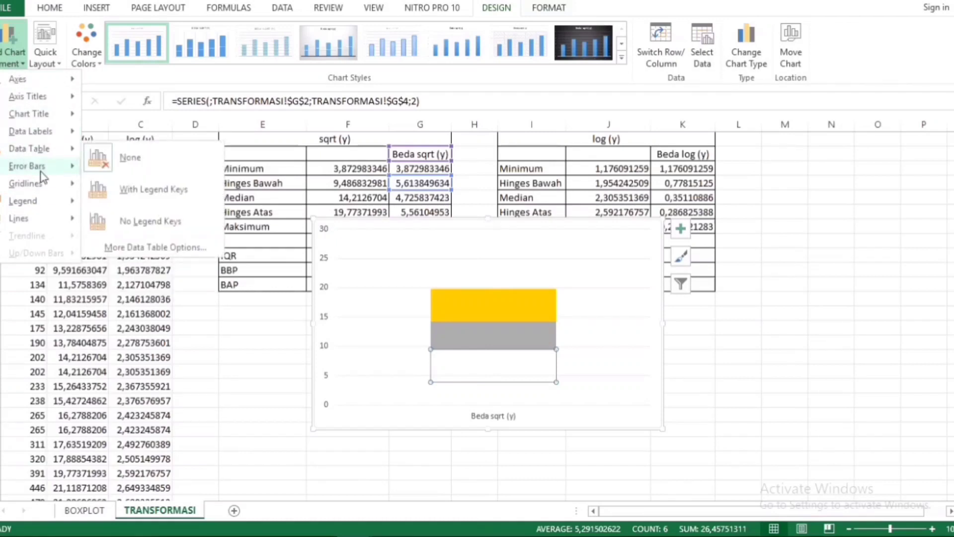
click(128, 296)
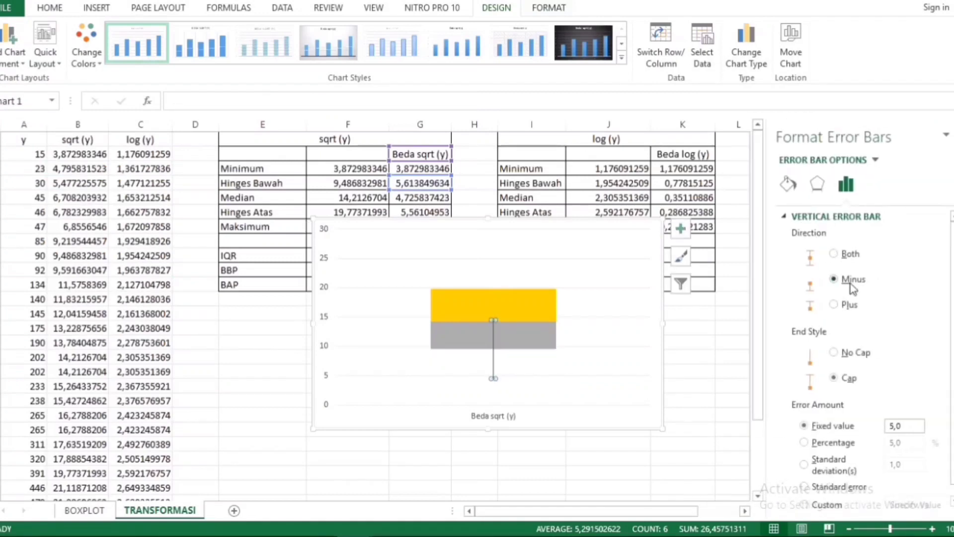
click(849, 447)
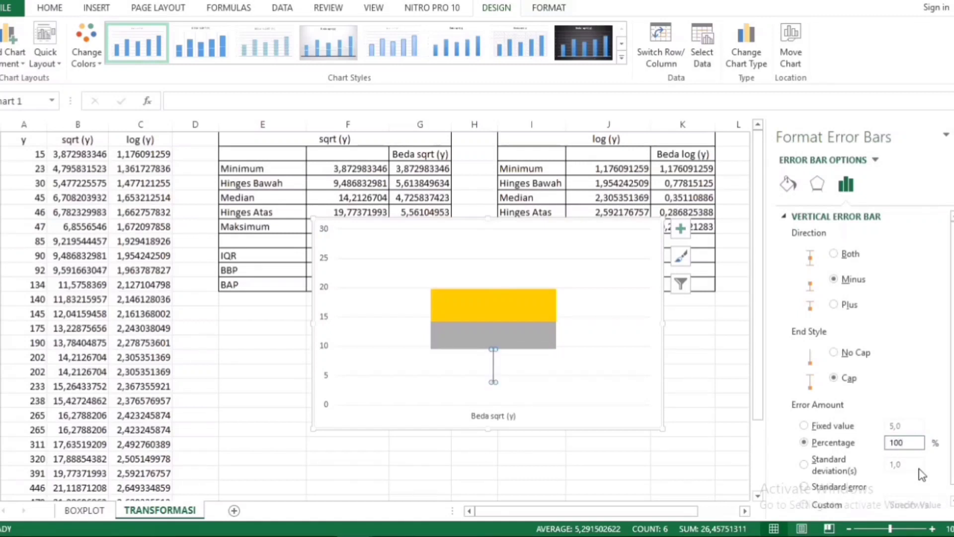
click(661, 277)
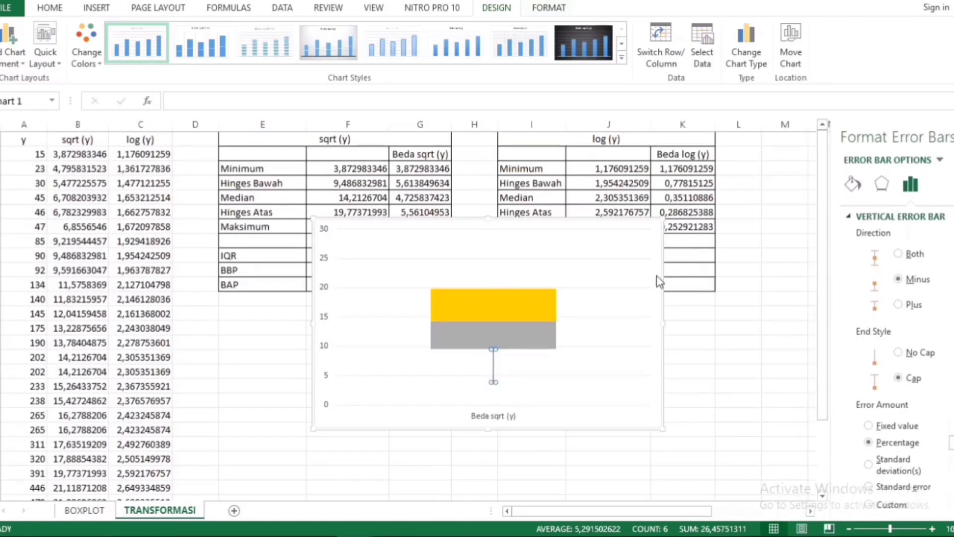
click(592, 237)
drag(590, 228, 566, 283)
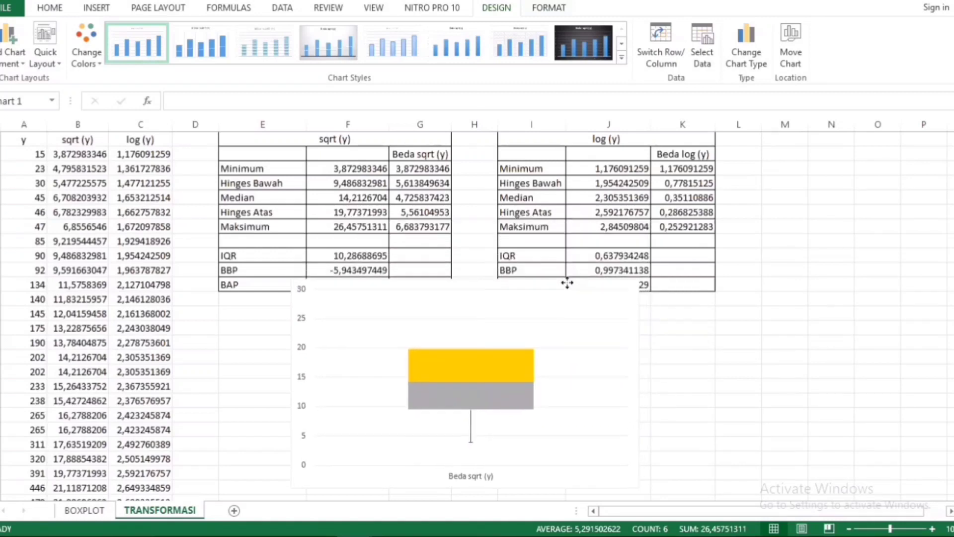
Add plus-only error bars to the yellow series with a custom positive value from the Beda sqrt (y) Maksimum cell G7
click(450, 364)
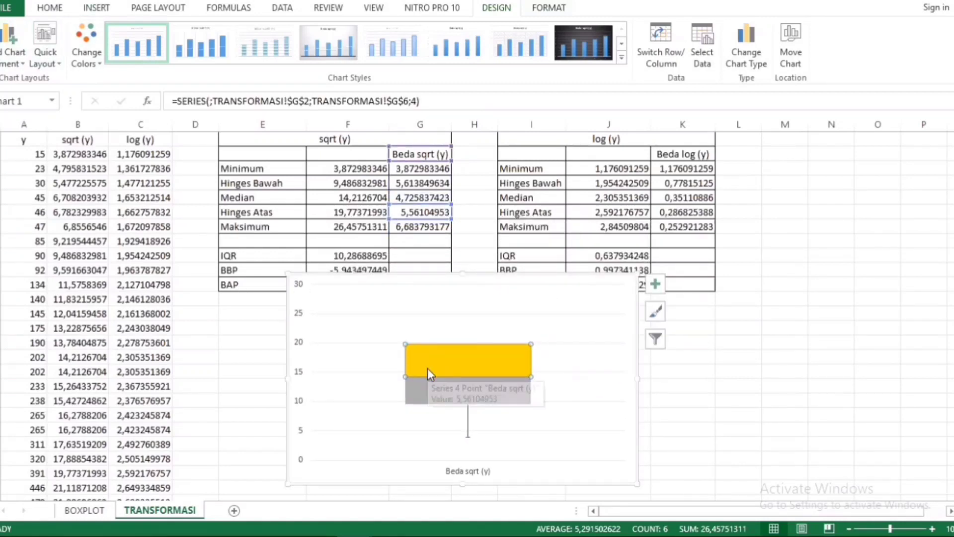
click(5, 57)
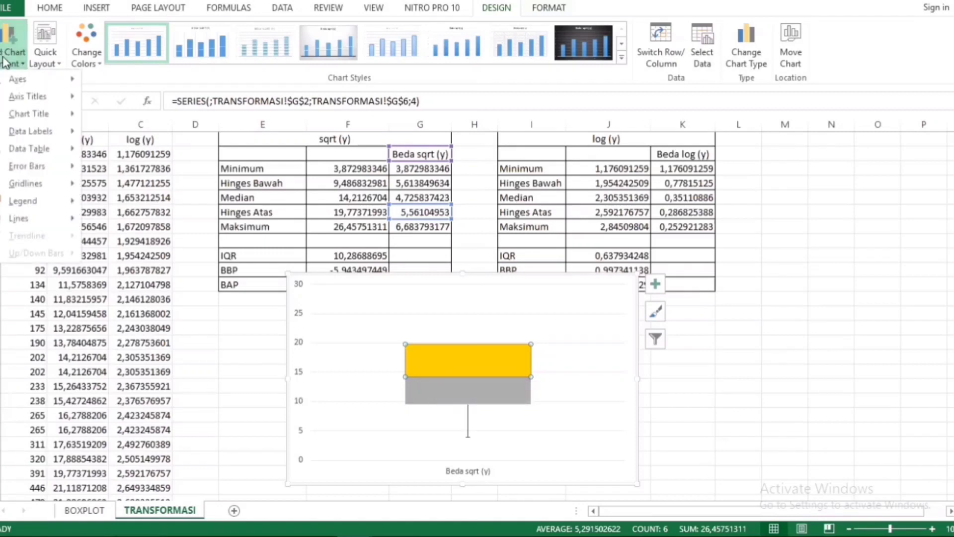
mouse_move(28, 169)
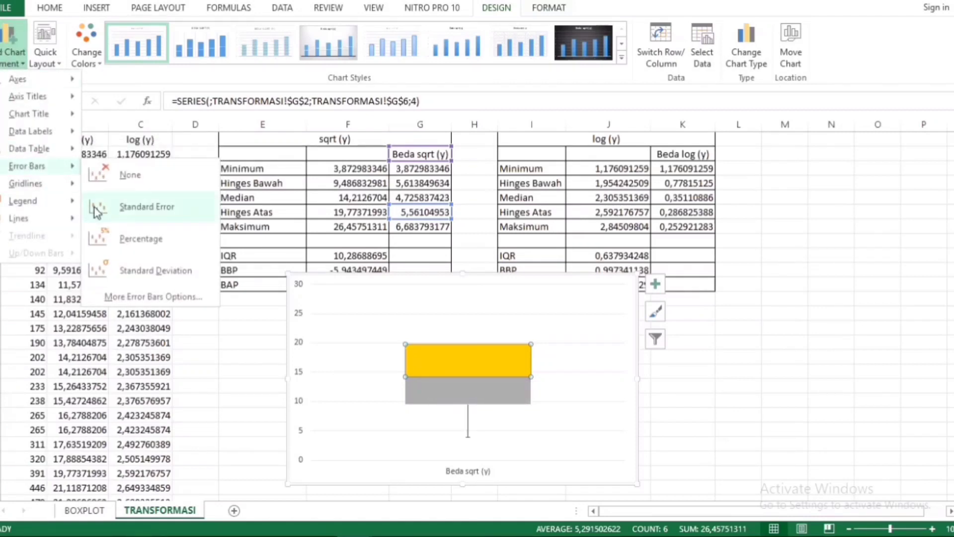
click(145, 298)
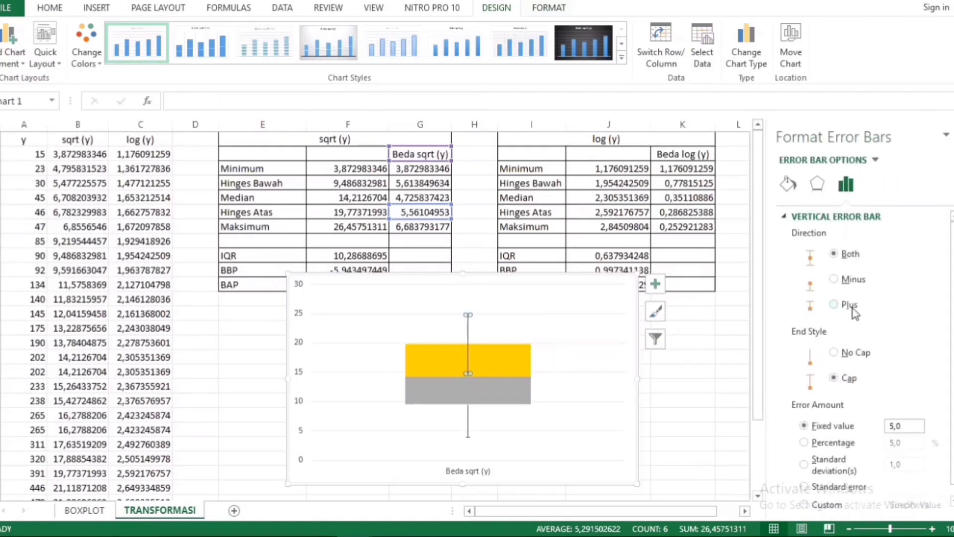
click(854, 312)
scroll(875, 341, down, 1)
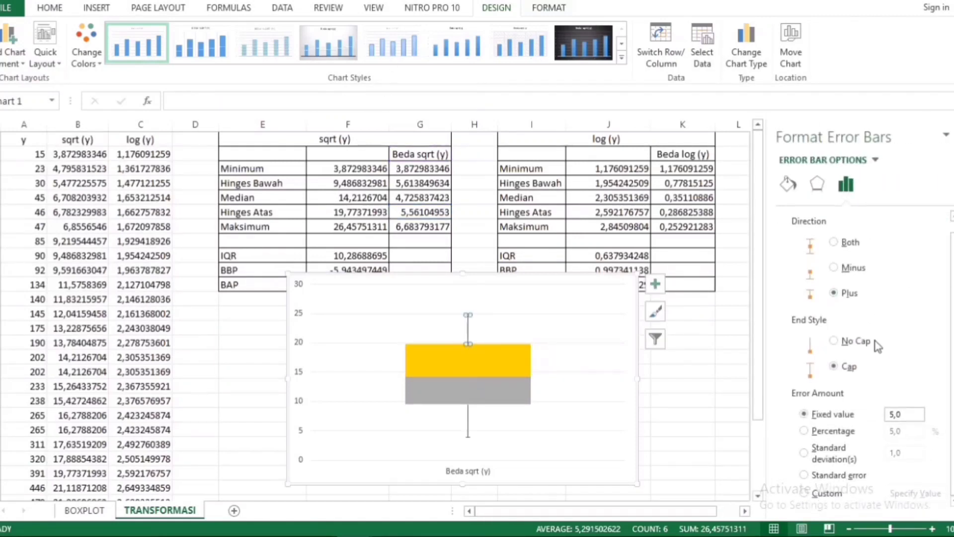
click(825, 493)
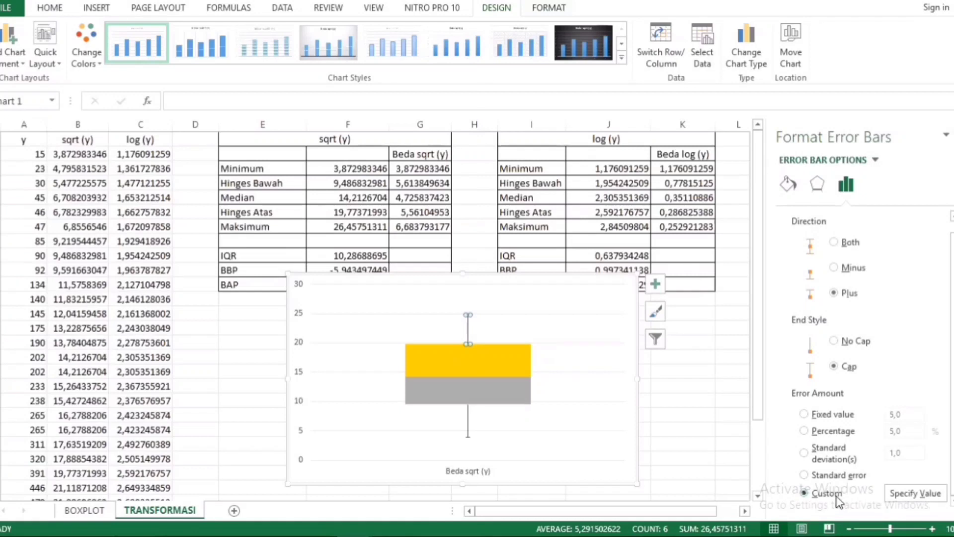
click(901, 492)
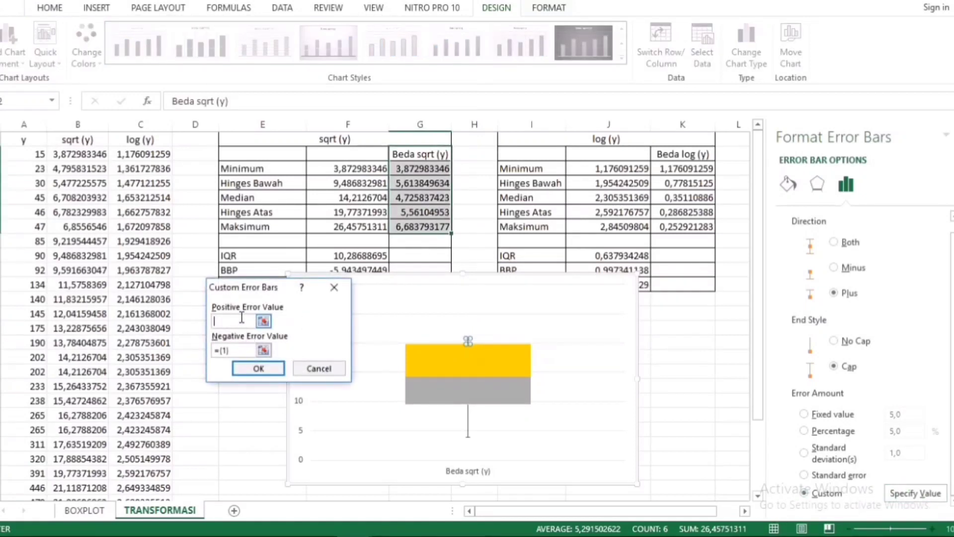
click(405, 227)
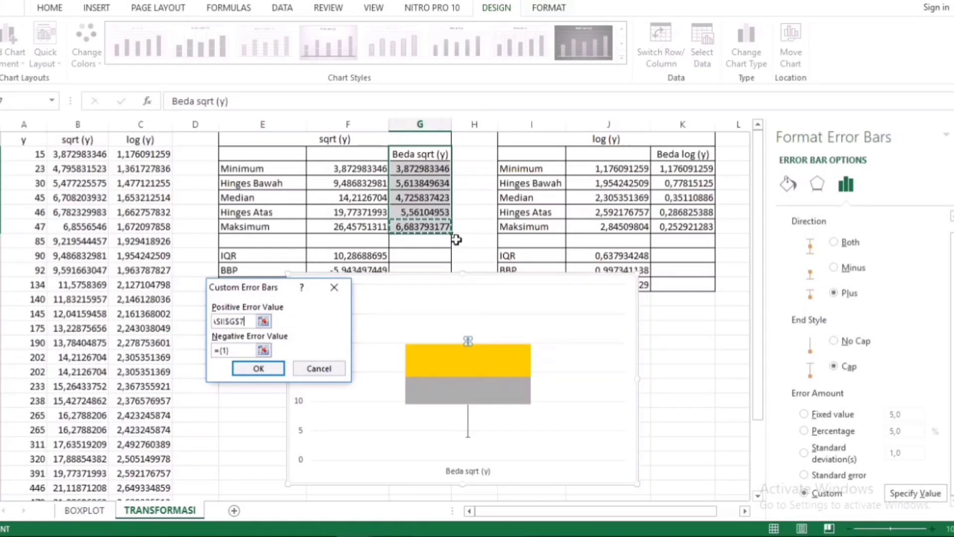
key(Return)
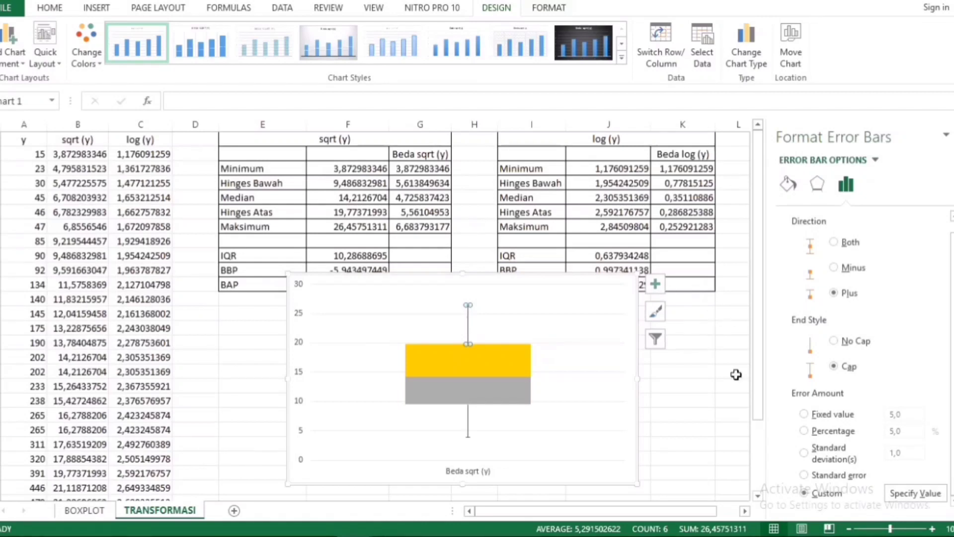
click(946, 134)
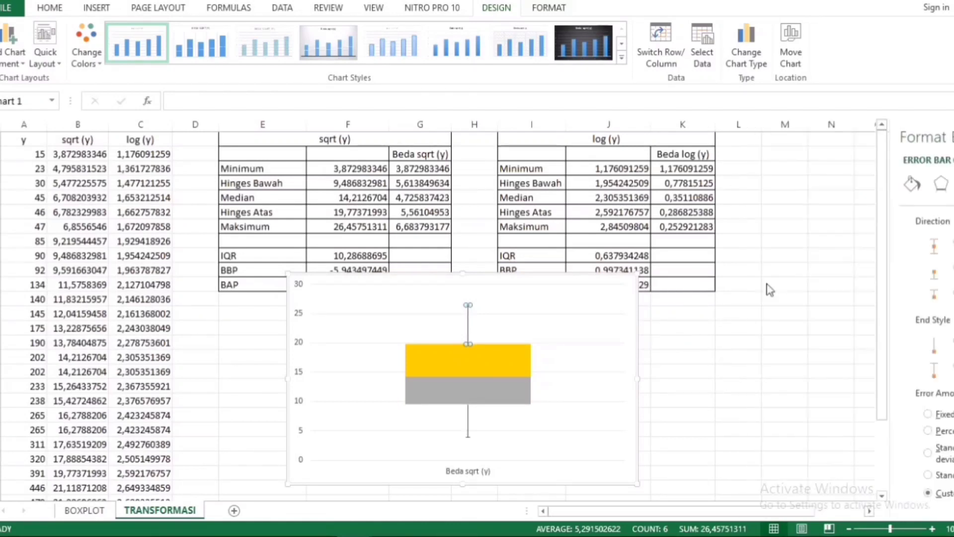
Place the sqrt (y) boxplot directly beneath the sqrt (y) summary table and deselect it
scroll(654, 345, down, 2)
drag(560, 199, 496, 225)
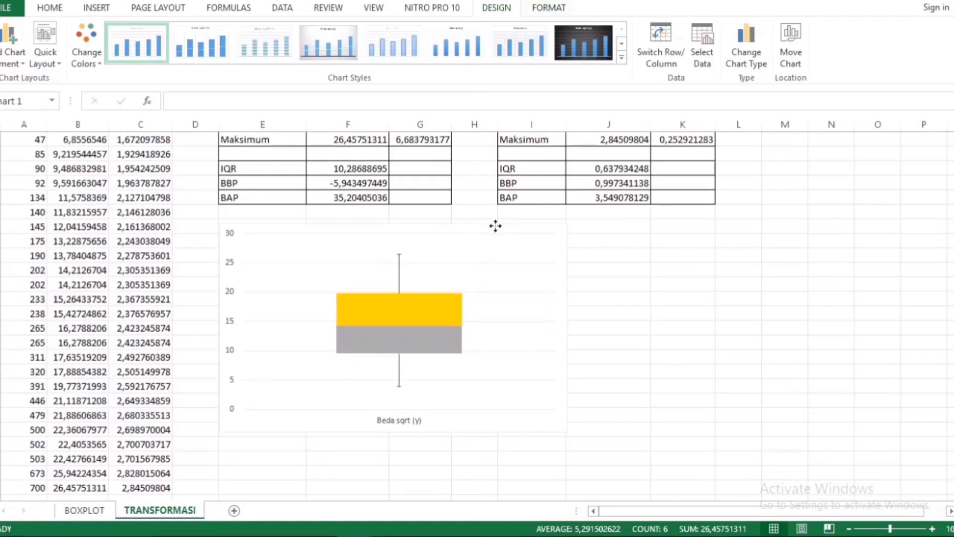
click(673, 254)
Insert a 2-D stacked column chart from the Beda log (y) header and its five values, and switch its rows and columns
scroll(671, 248, up, 2)
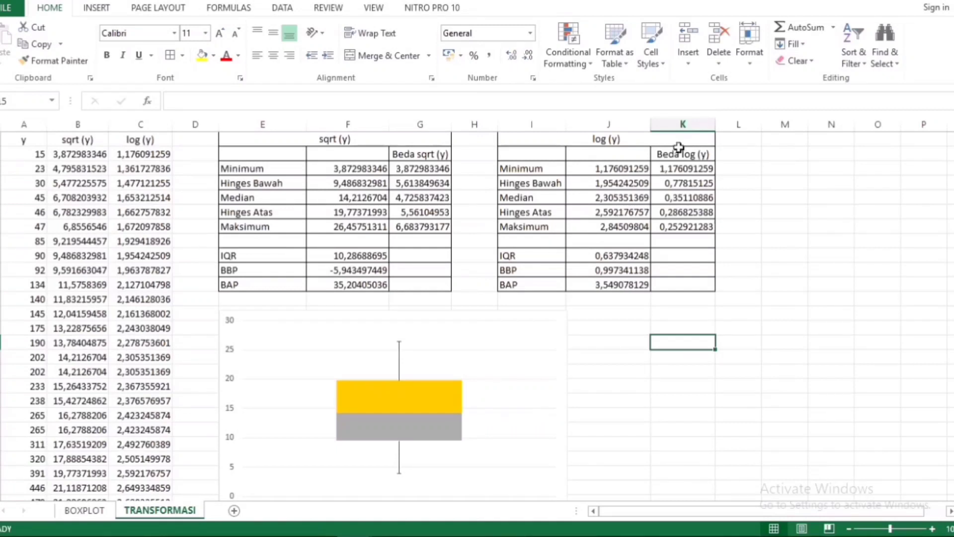
drag(683, 154, 683, 226)
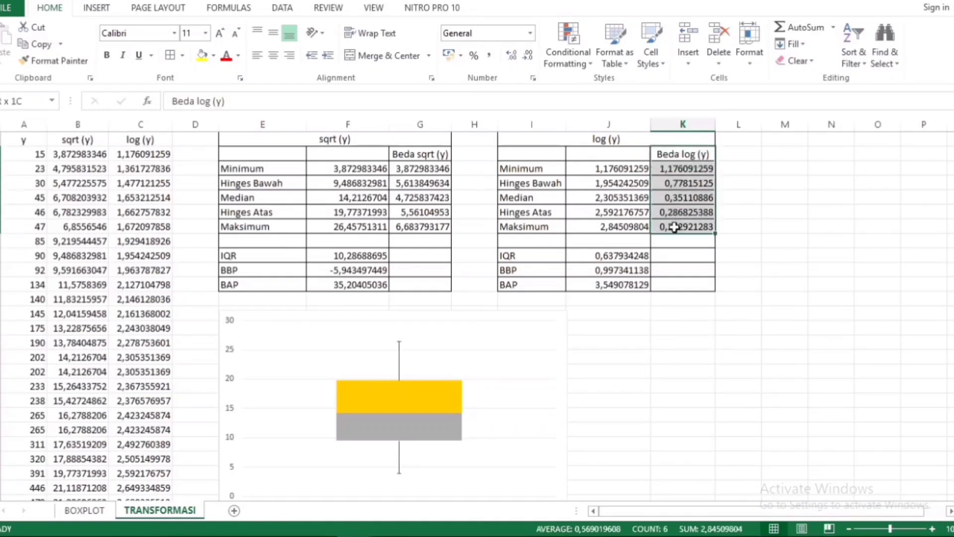
click(102, 9)
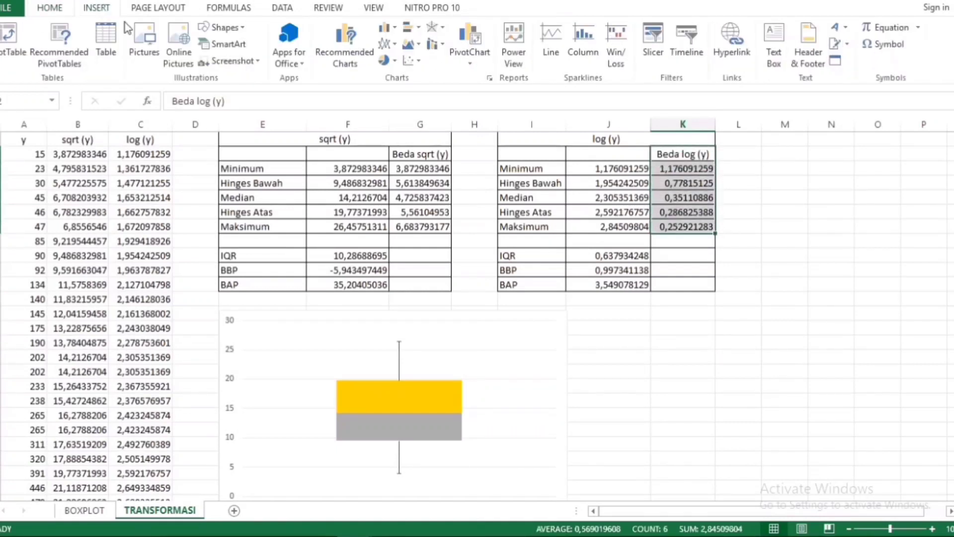
click(385, 28)
click(440, 89)
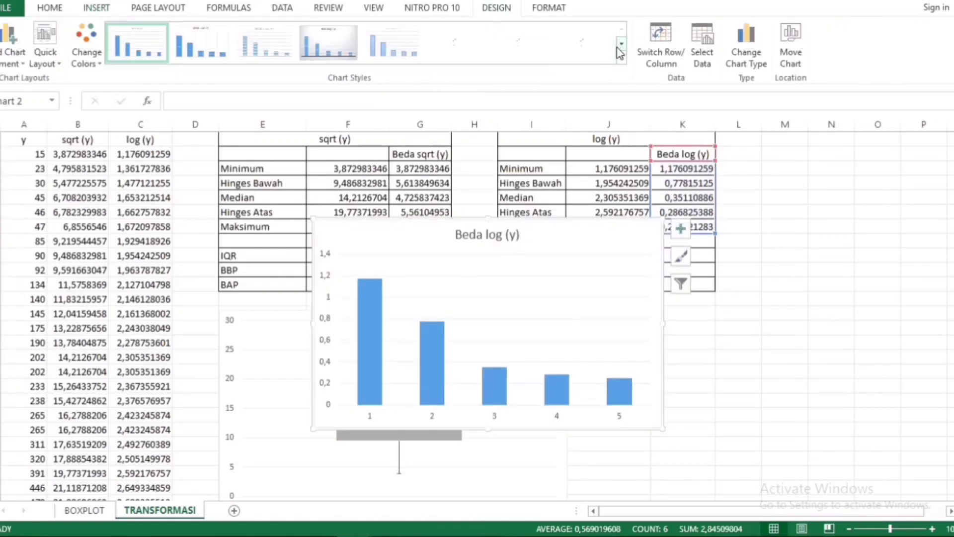
click(660, 42)
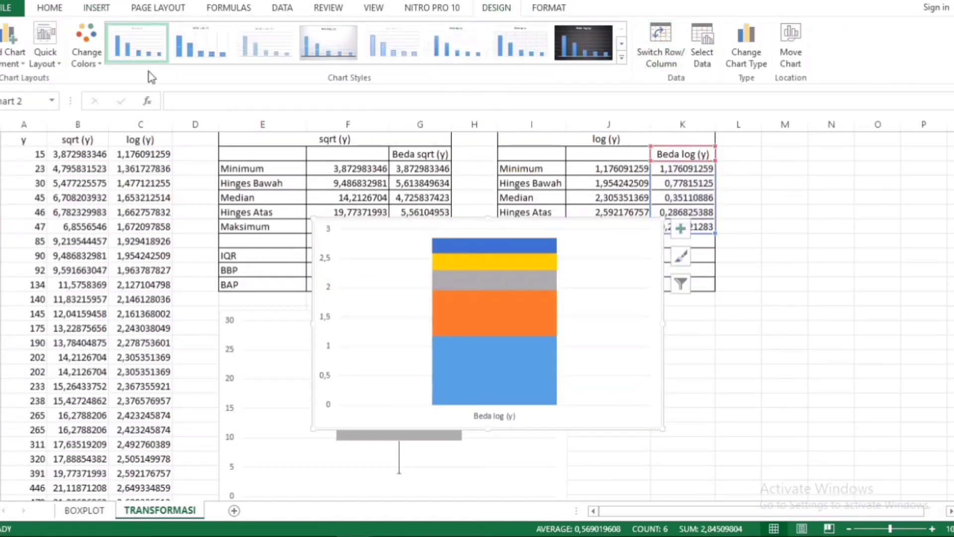
Remove the fill from the first, second and fifth series of the Beda log (y) stacked column
right_click(476, 352)
click(502, 326)
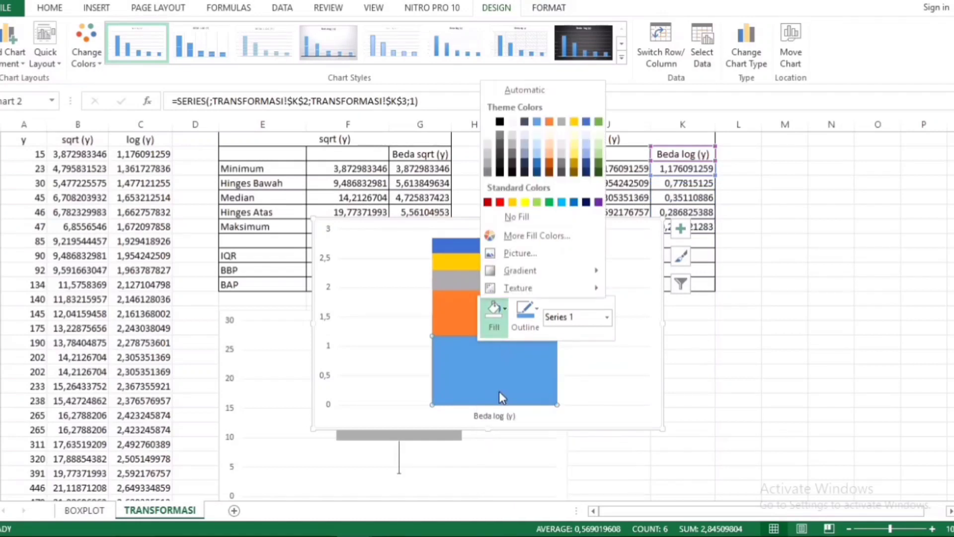
click(512, 215)
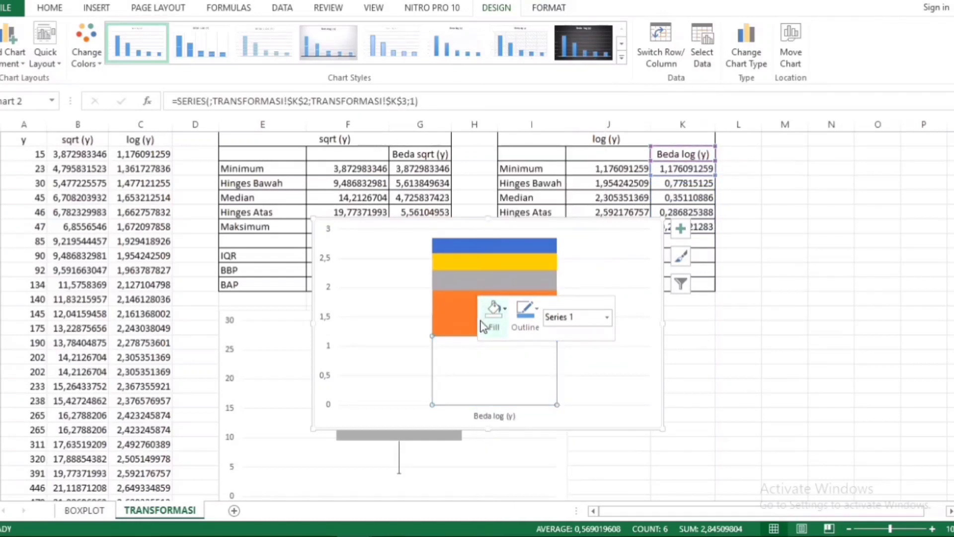
right_click(459, 307)
click(476, 272)
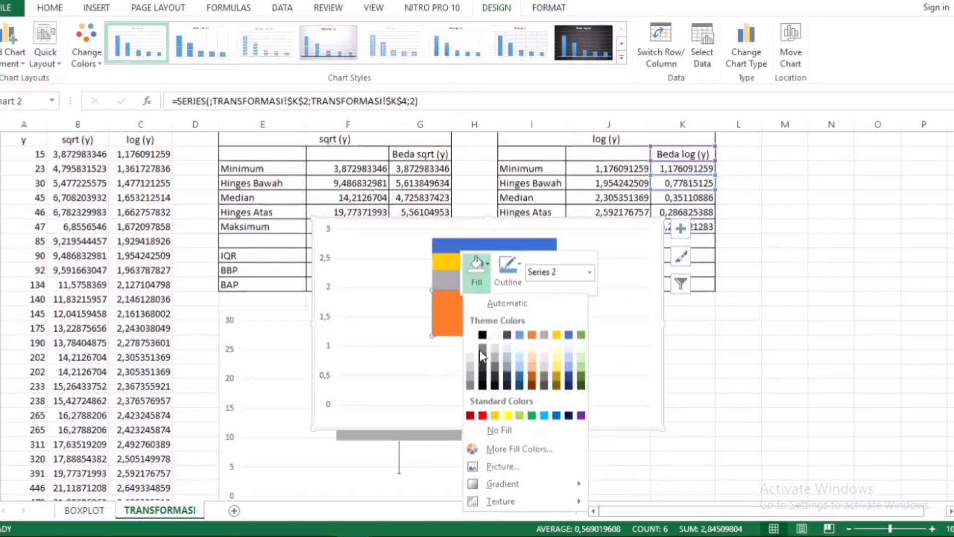
click(499, 430)
right_click(448, 245)
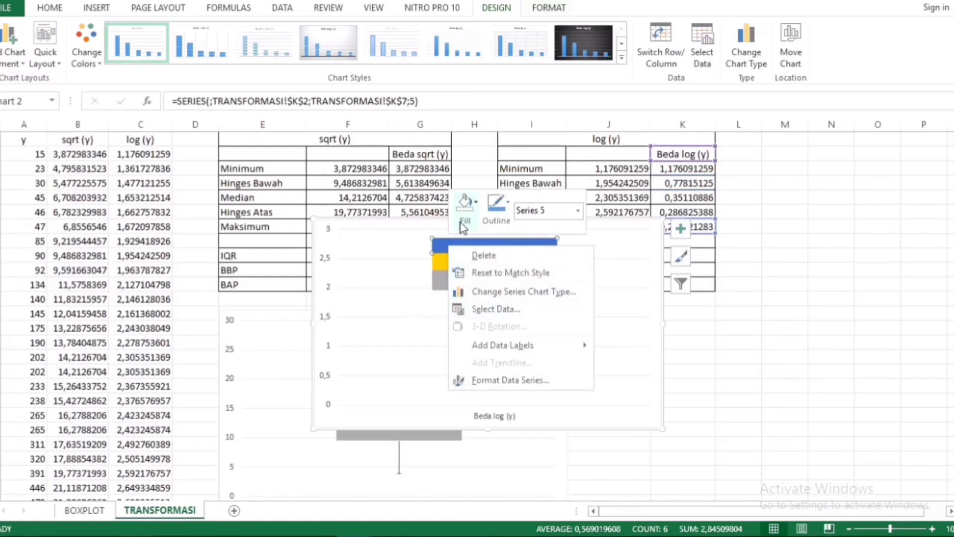
click(465, 206)
click(489, 368)
Add plus-only error bars to the yellow log (y) series with a custom positive value from the Beda log (y) Maksimum cell K7
click(445, 259)
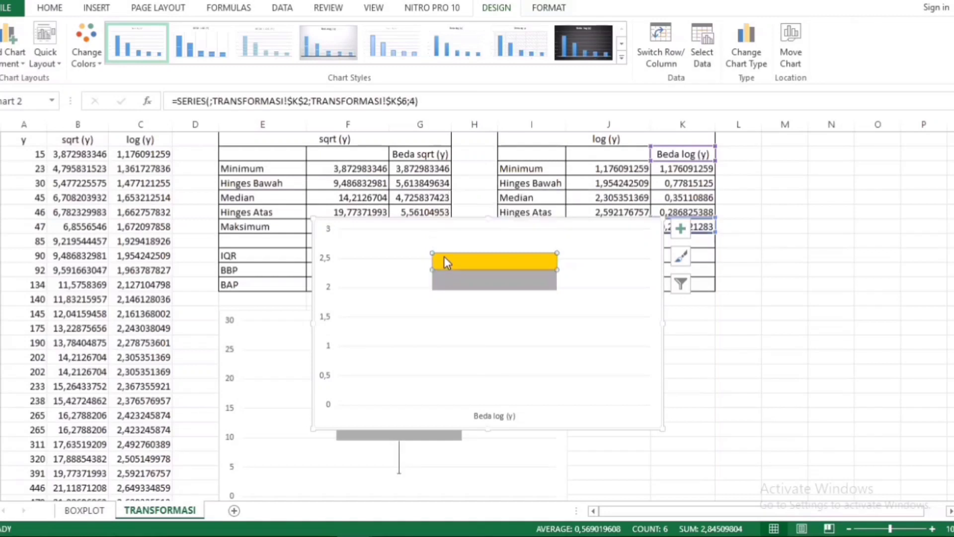
click(15, 59)
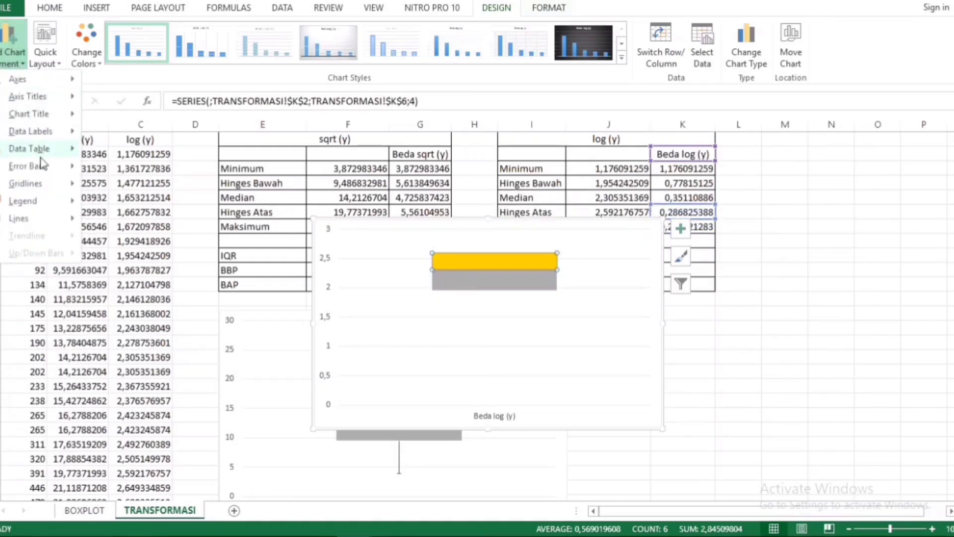
mouse_move(40, 166)
click(153, 296)
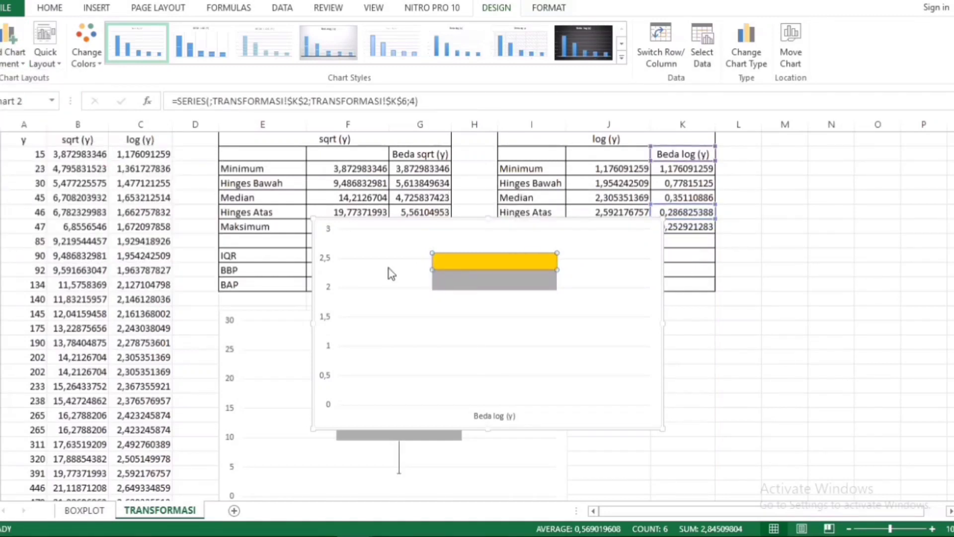
click(847, 305)
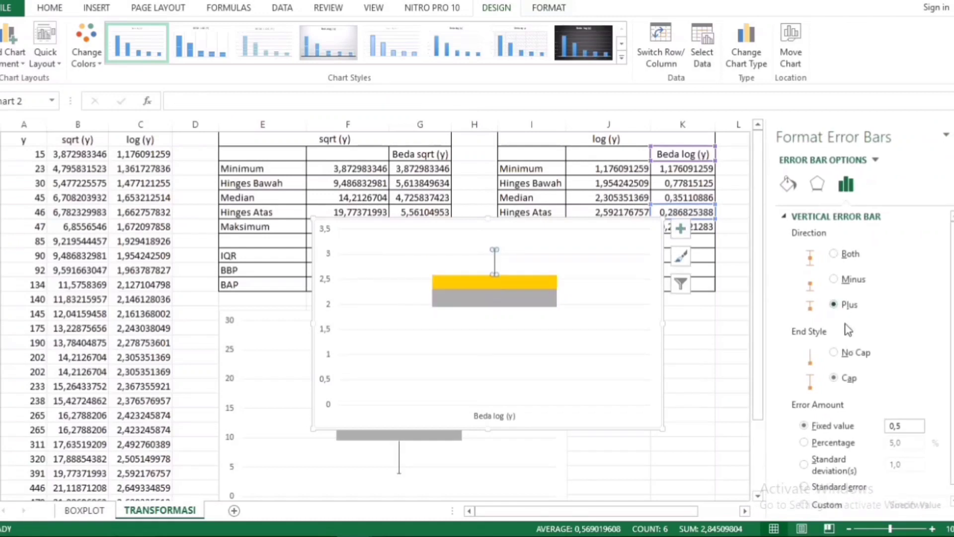
click(836, 507)
click(916, 504)
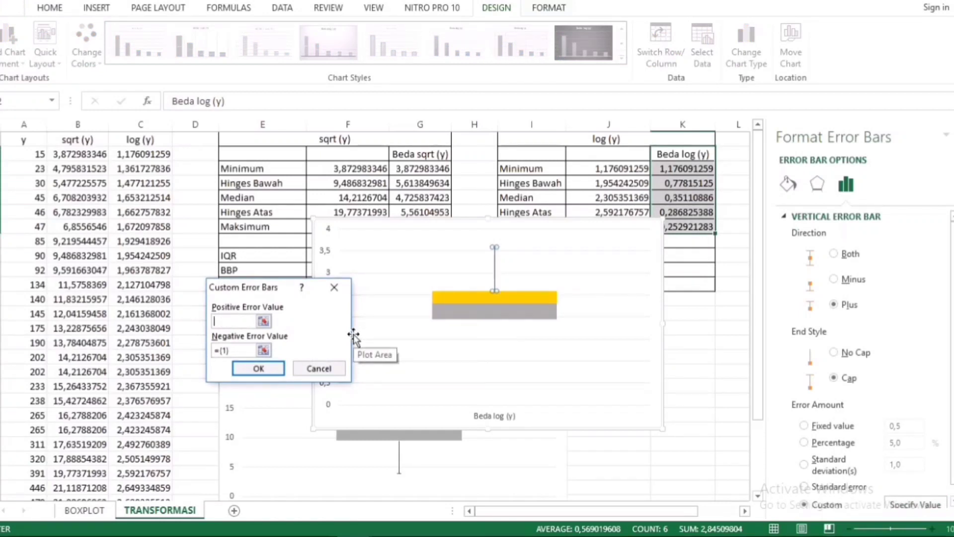
click(682, 226)
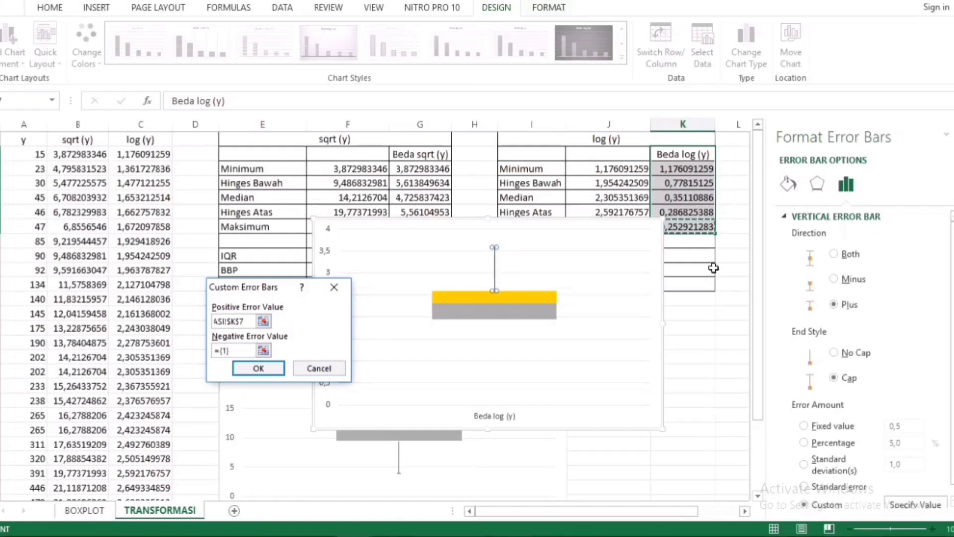
key(Return)
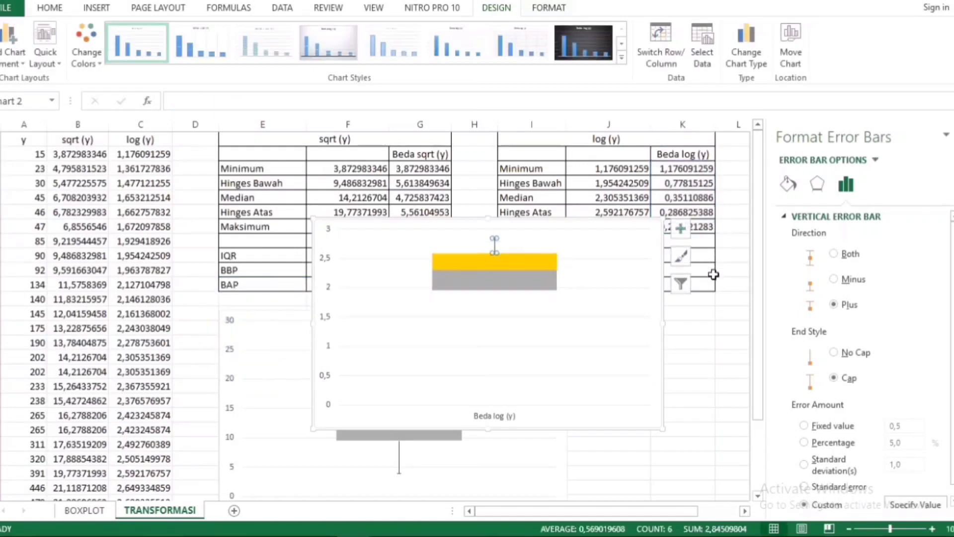
Add minus-only error bars at 100 percent to the unfilled second series of the log (y) chart and close the formatting options
click(513, 309)
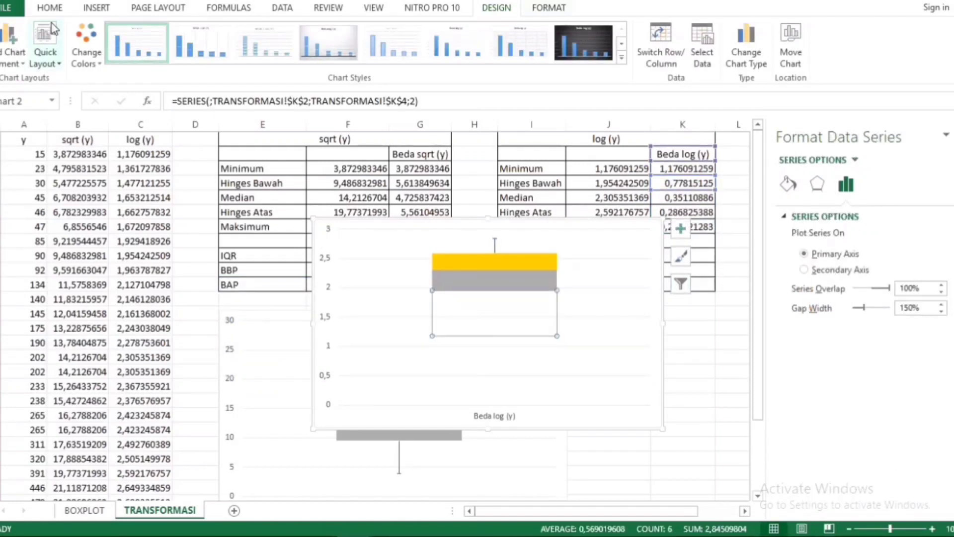
click(12, 44)
mouse_move(20, 166)
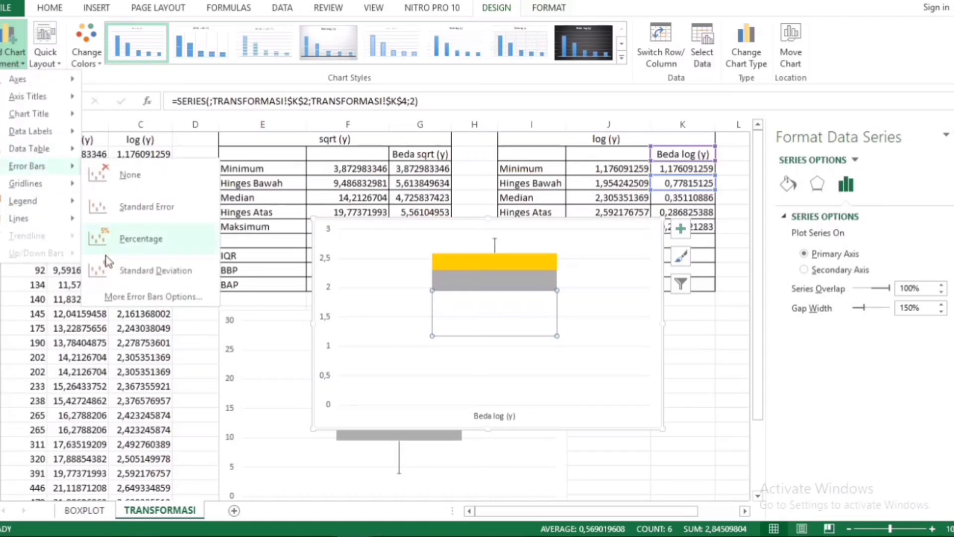
click(132, 295)
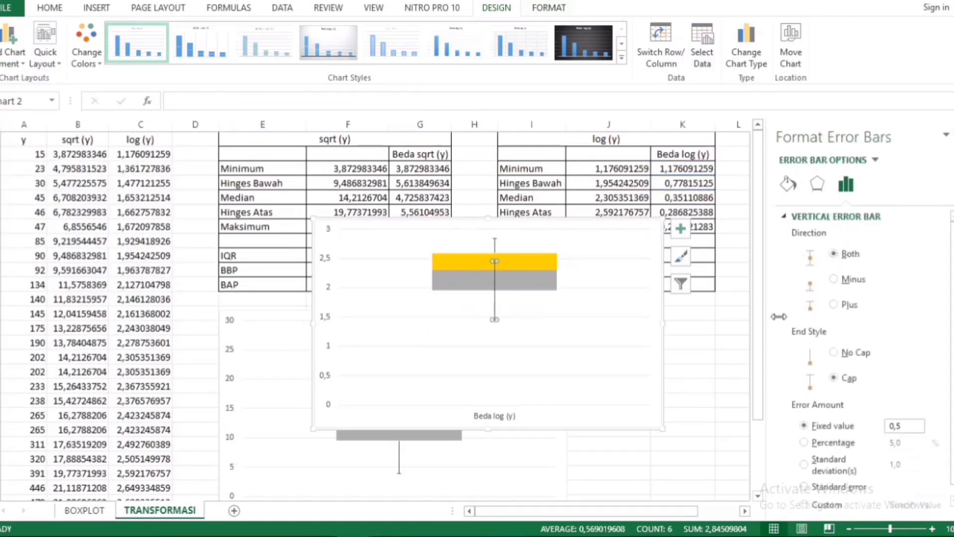
click(849, 442)
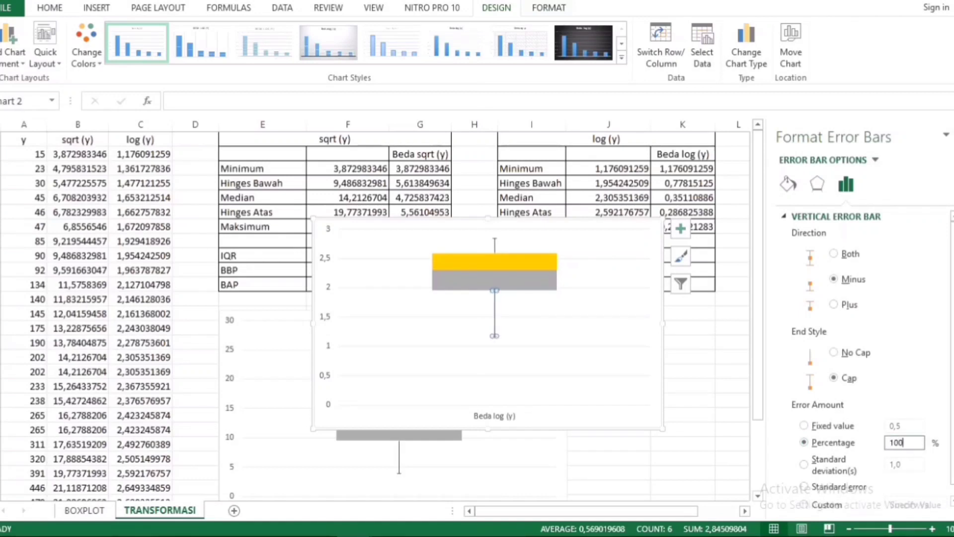
click(950, 134)
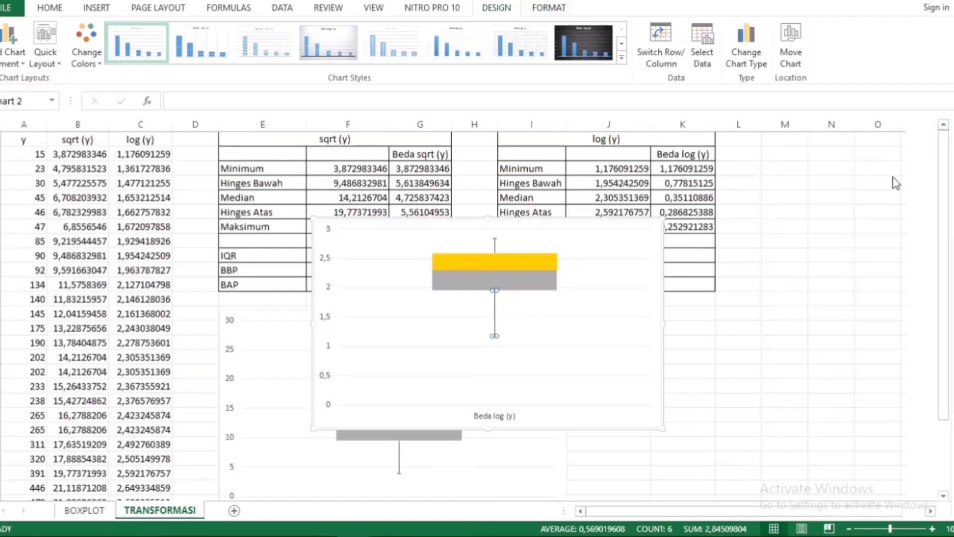
Place the log (y) boxplot beneath the log (y) summary table, beside the sqrt (y) boxplot
drag(601, 232, 859, 319)
scroll(787, 252, down, 3)
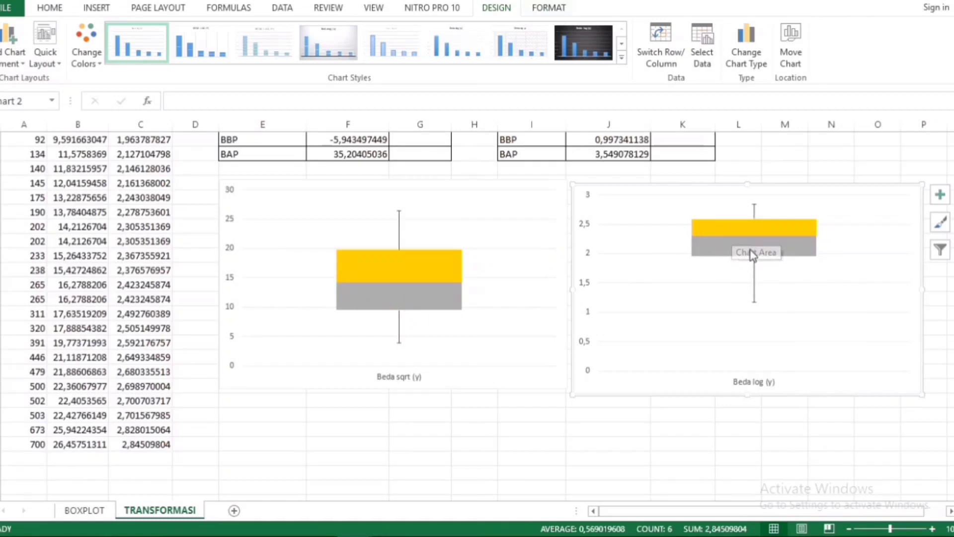
mouse_move(730, 251)
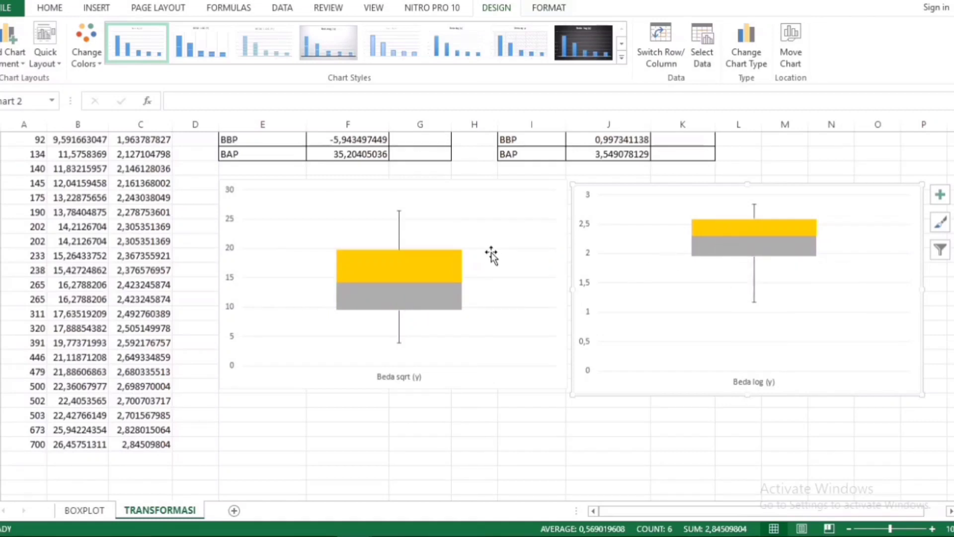
scroll(468, 245, up, 2)
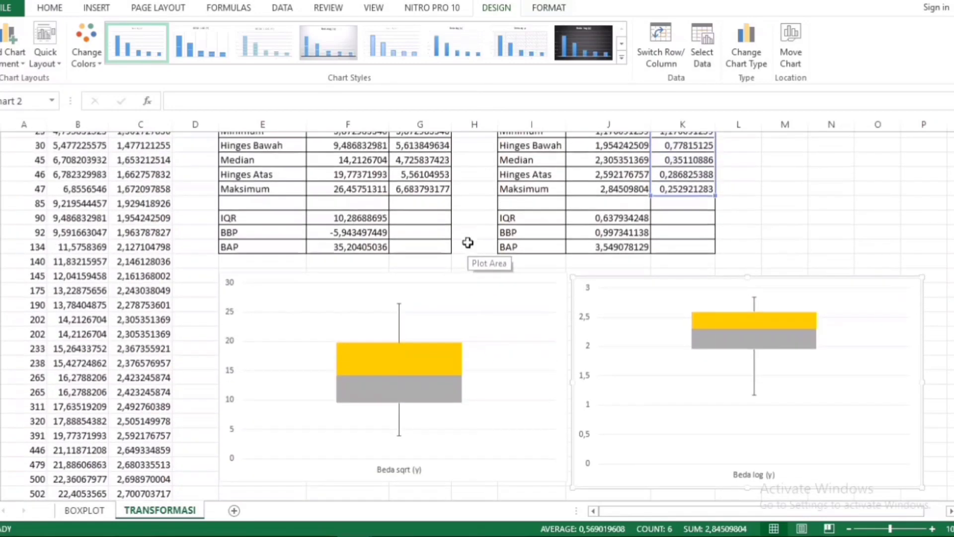
Enter the label r= in cell F8, beneath the sqrt (y) Maksimum value
click(343, 199)
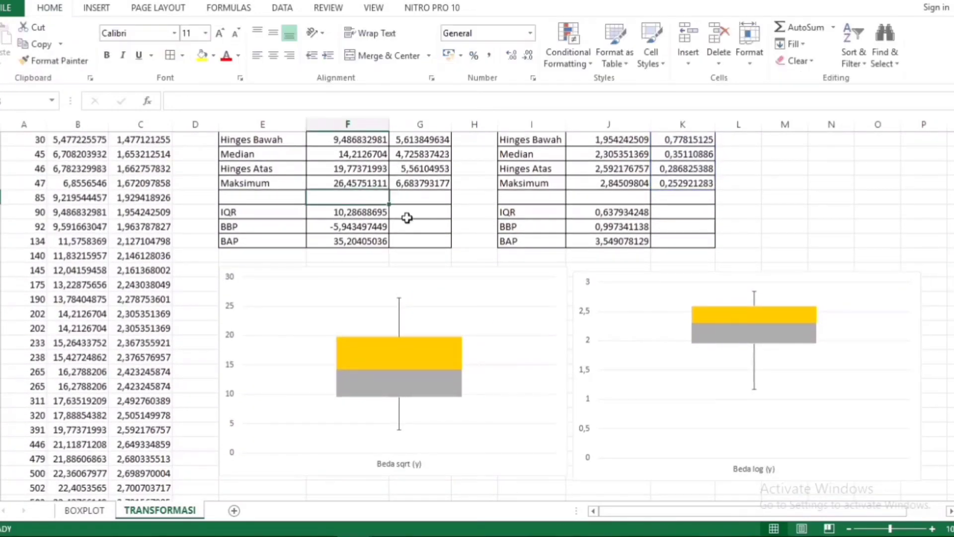
scroll(419, 319, up, 1)
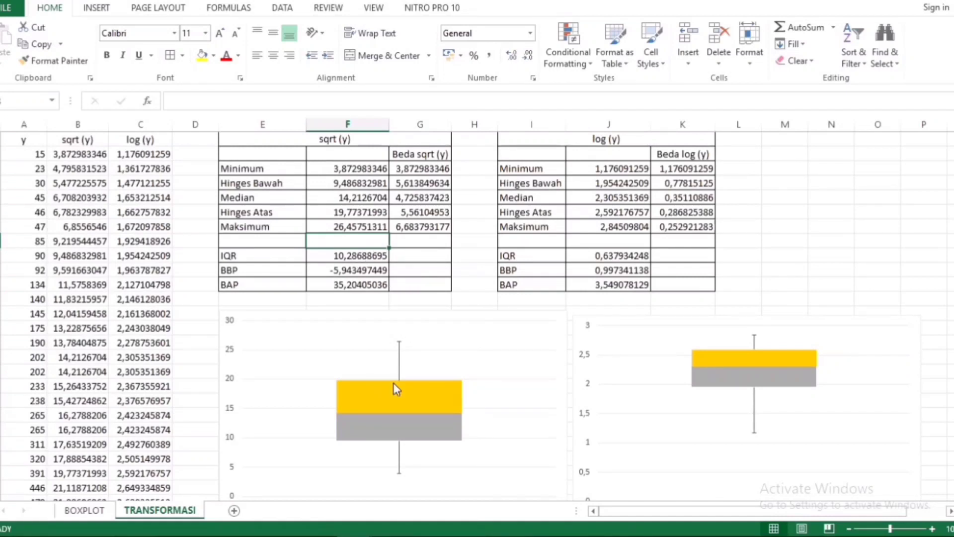
mouse_move(383, 396)
text(r=)
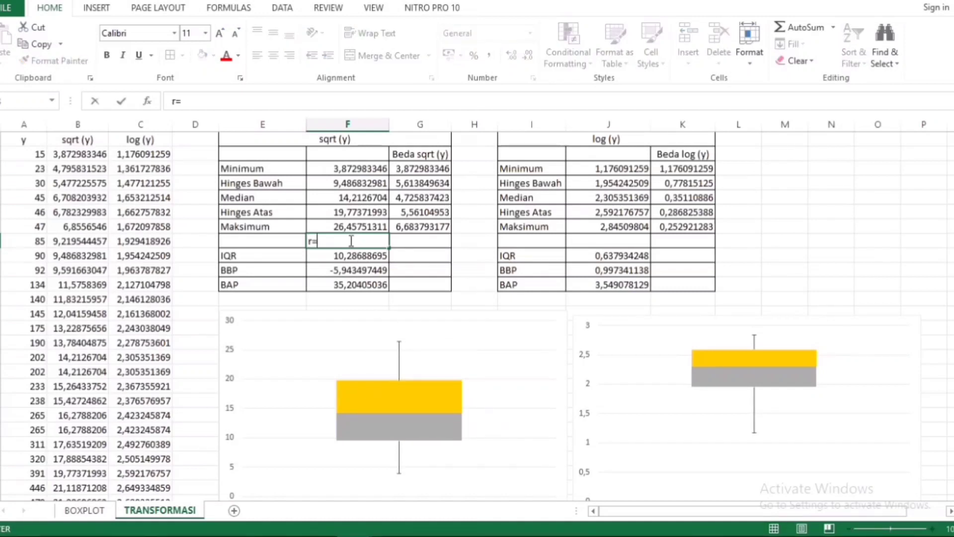
key(Tab)
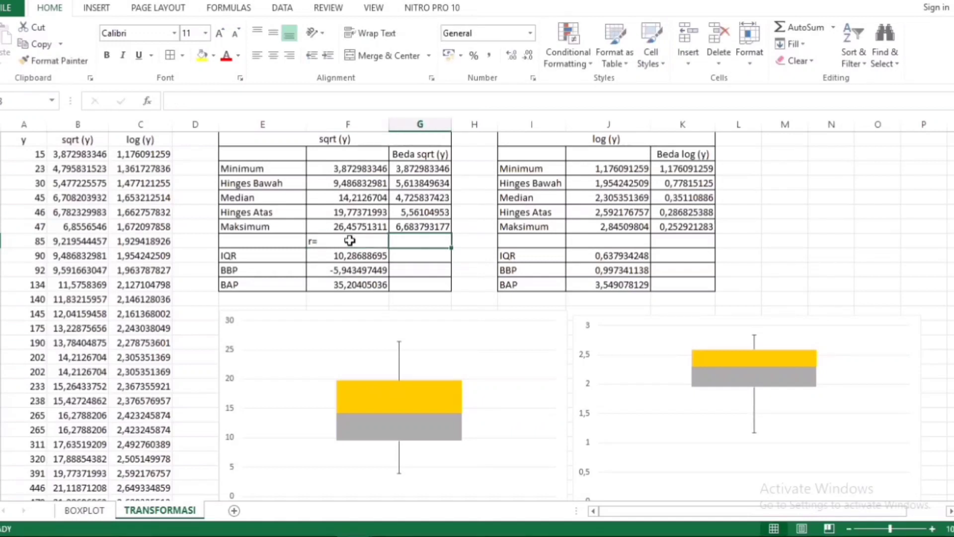
text(=)
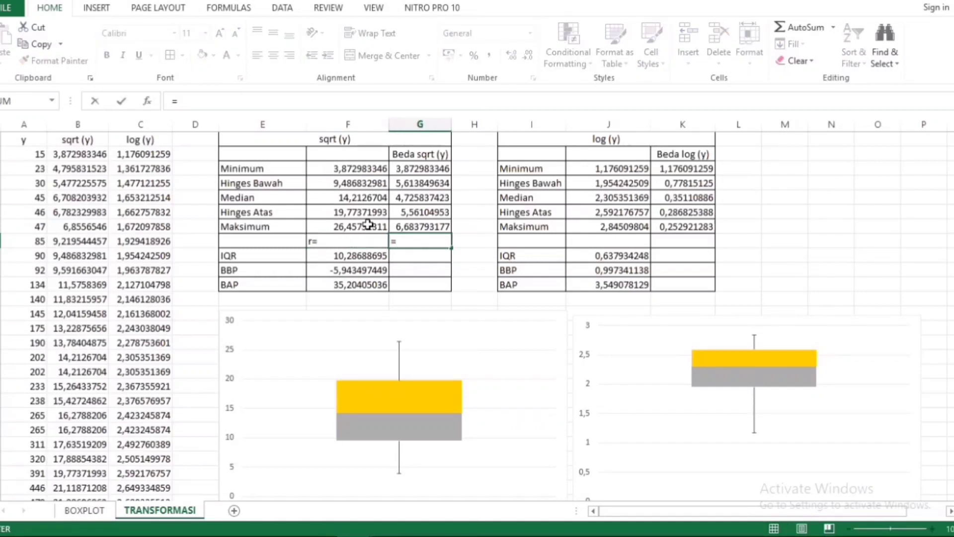
key(Escape)
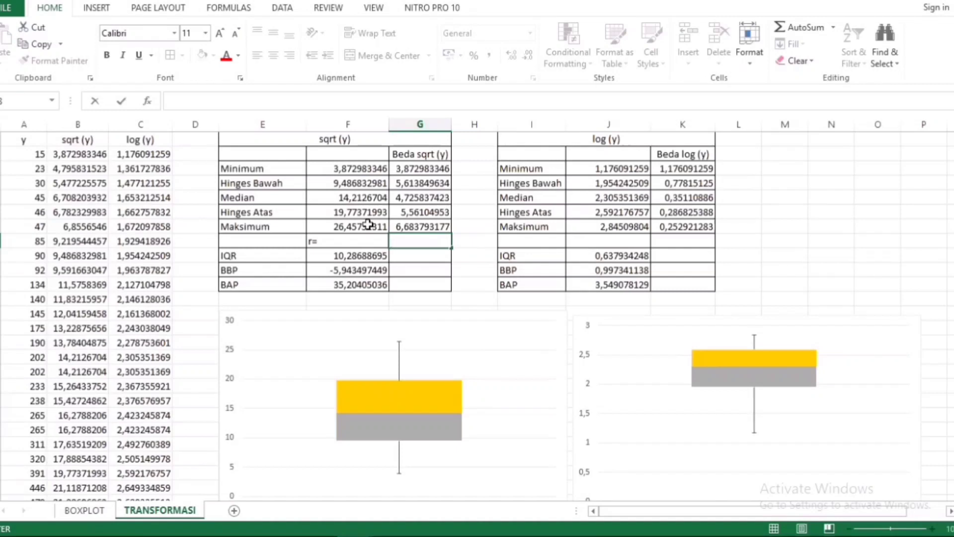
click(431, 397)
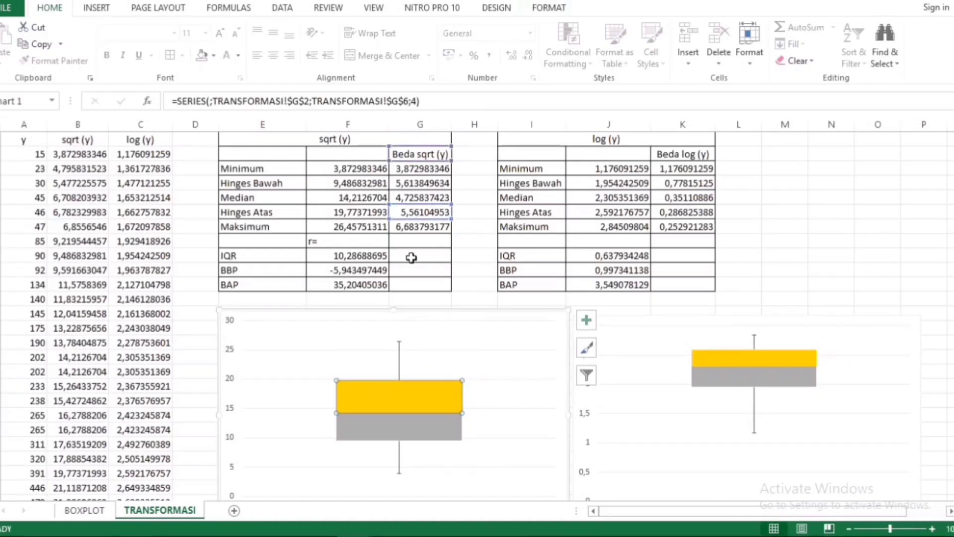
Calculate r for sqrt (y) in cell G8 with the formula =G6/G5, dividing the Hinges Atas difference by the Median difference
click(418, 242)
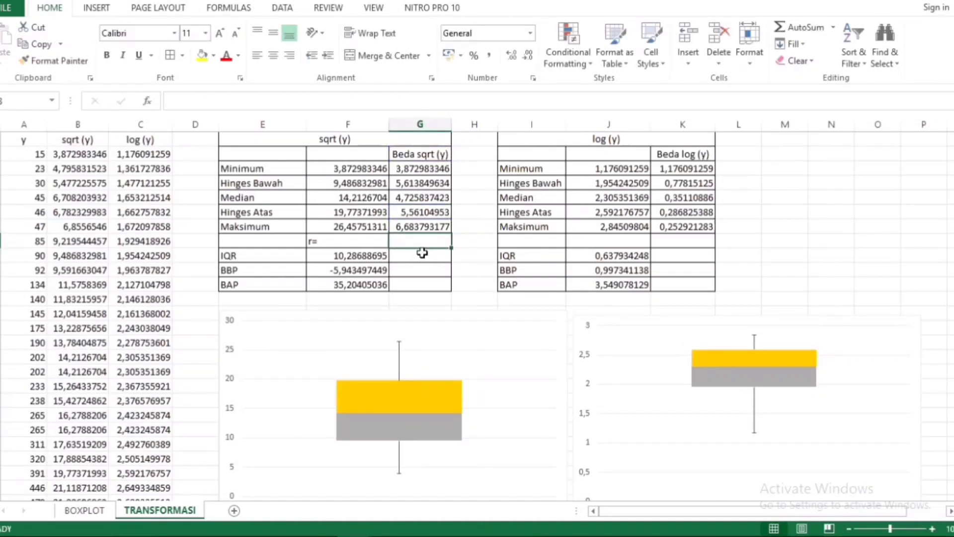
text(=)
click(421, 213)
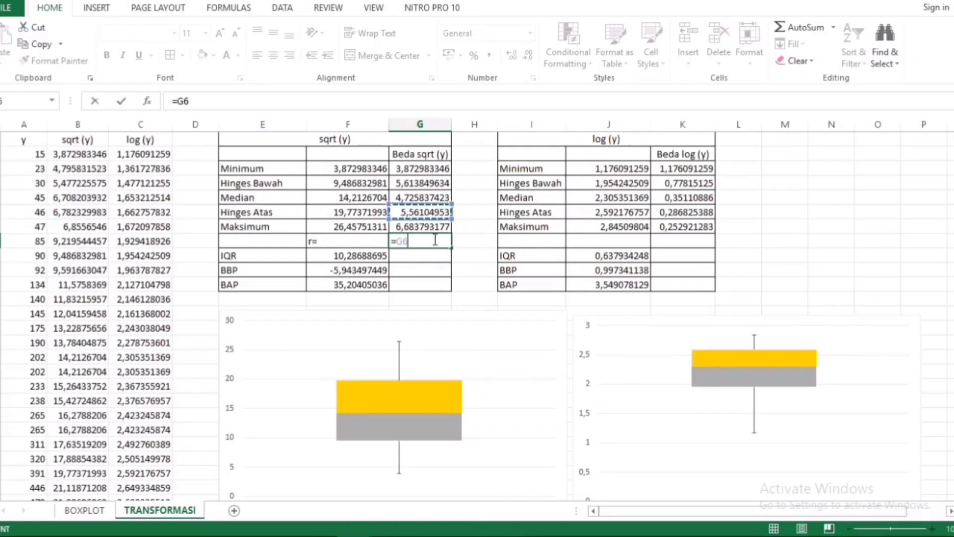
text(/)
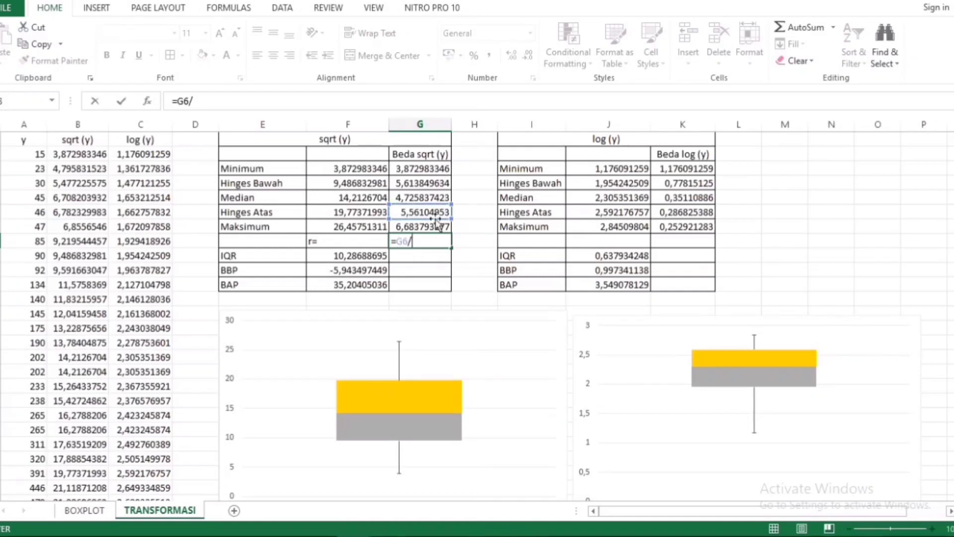
click(423, 197)
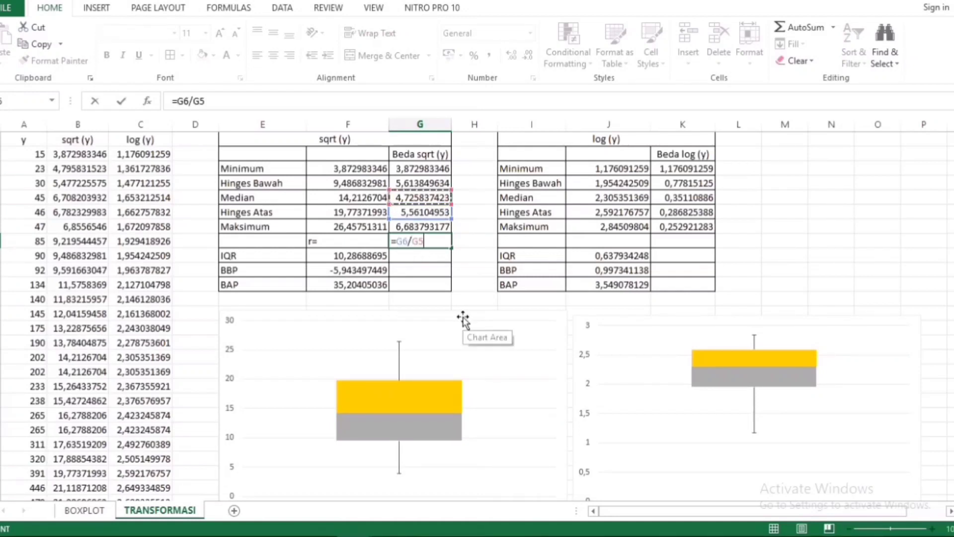
key(Return)
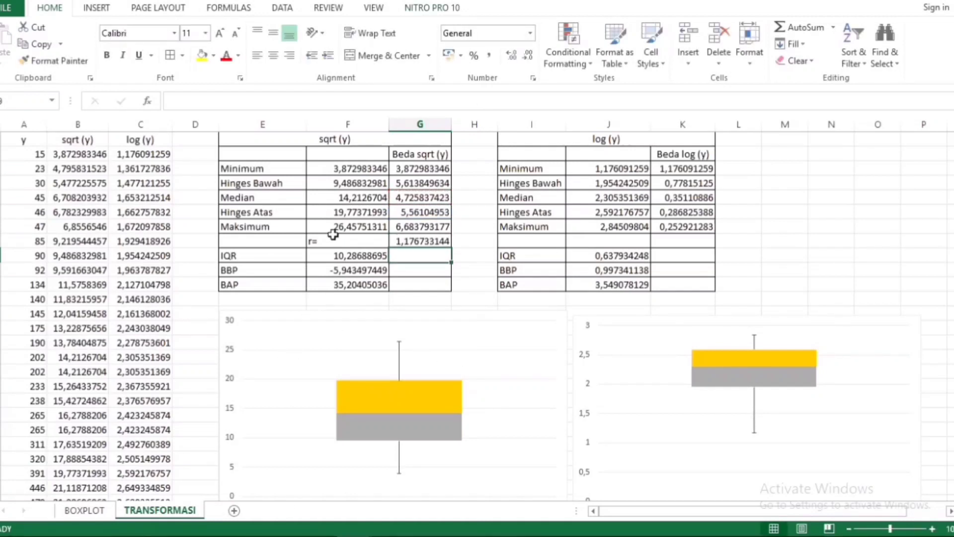
Right-align the r= label in the sqrt (y) table
click(333, 249)
click(336, 237)
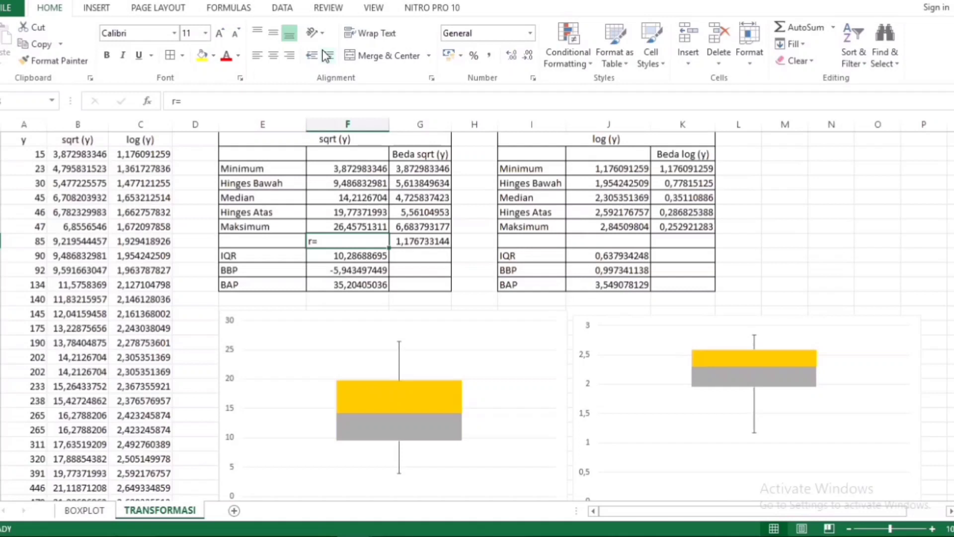
click(289, 55)
Enter the label r= in cell J8 of the log (y) table and calculate its ratio in K8 with =K6/K5
click(611, 243)
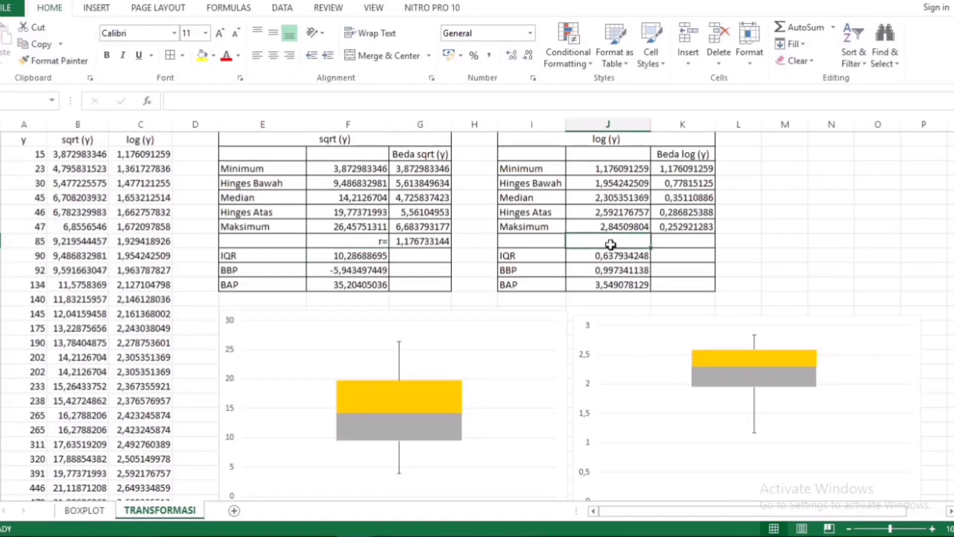
text(r=)
key(Tab)
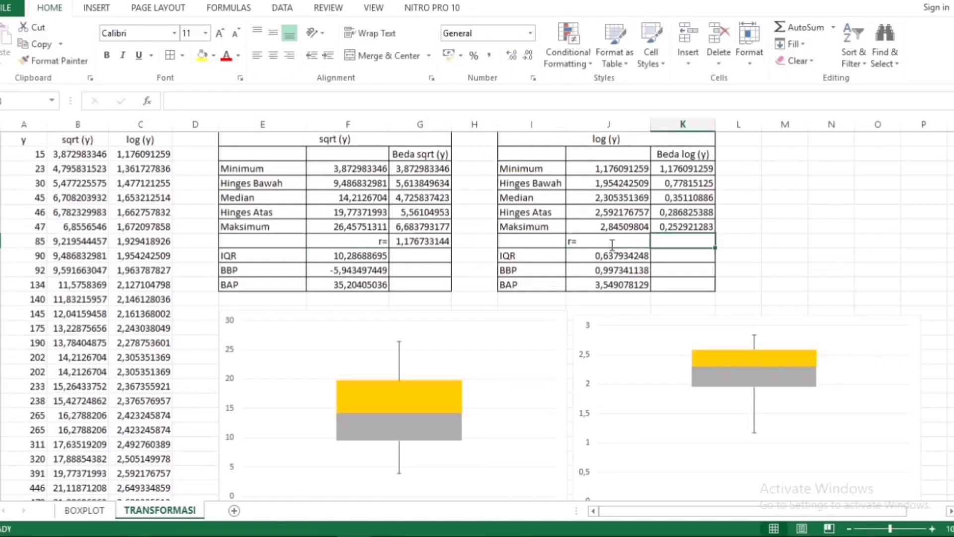
text(=)
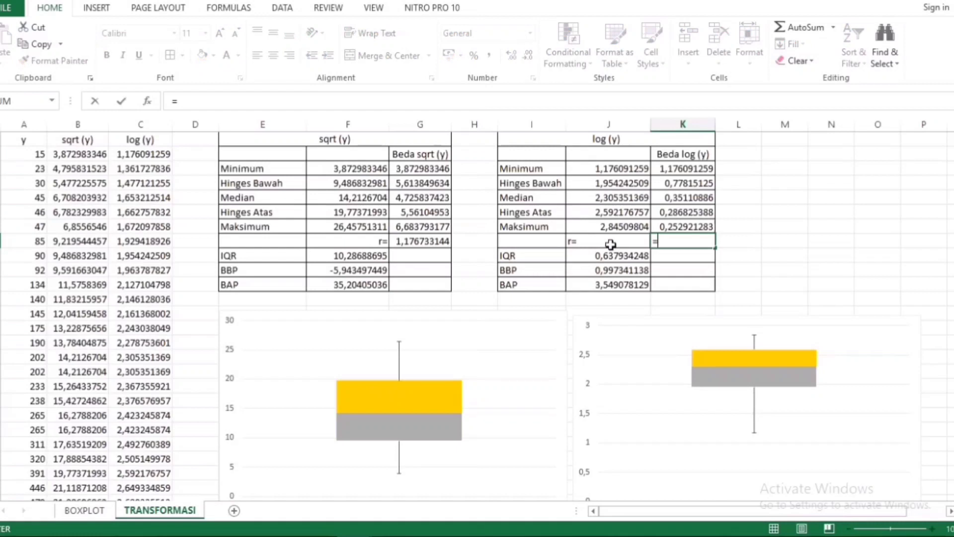
click(681, 212)
text(/)
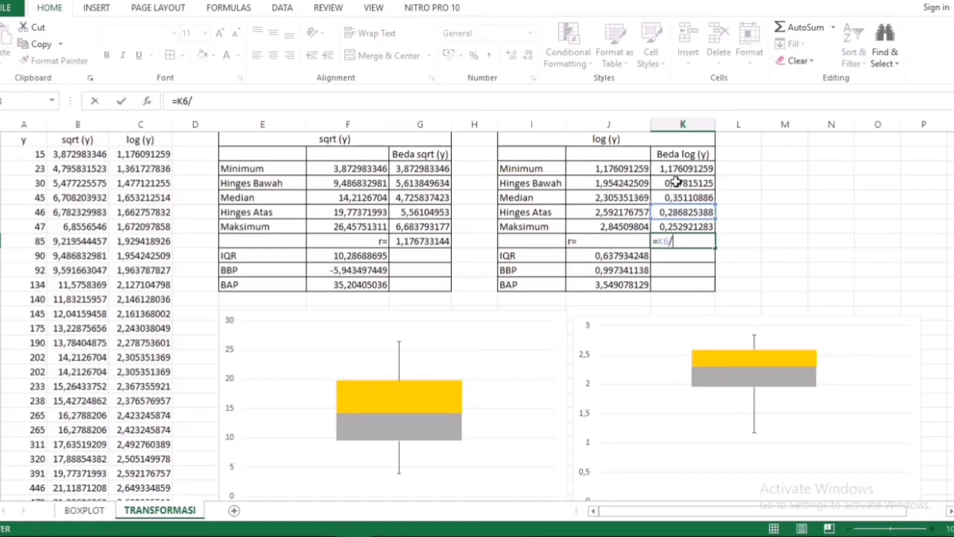
click(681, 197)
key(ctrl+Return)
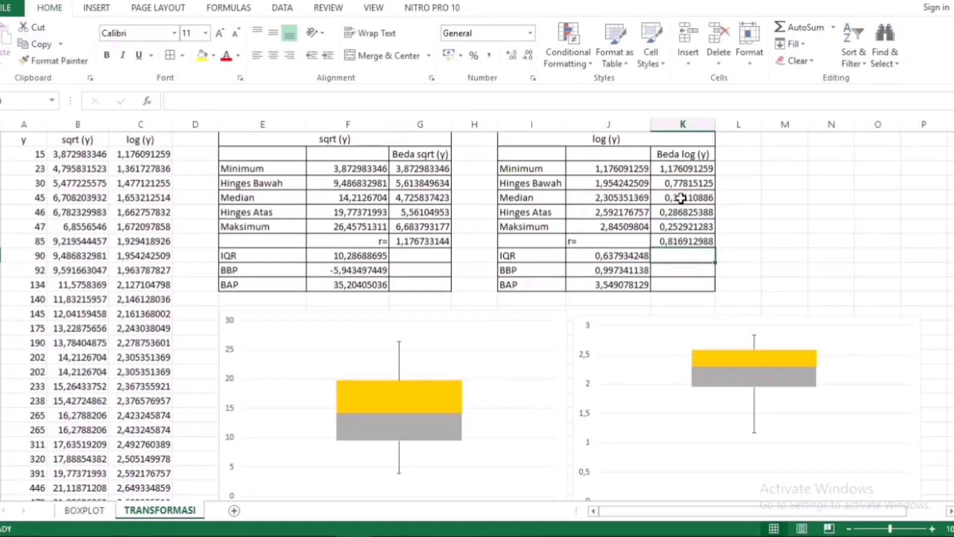
Right-align the r= label in the log (y) table and deselect it
click(627, 241)
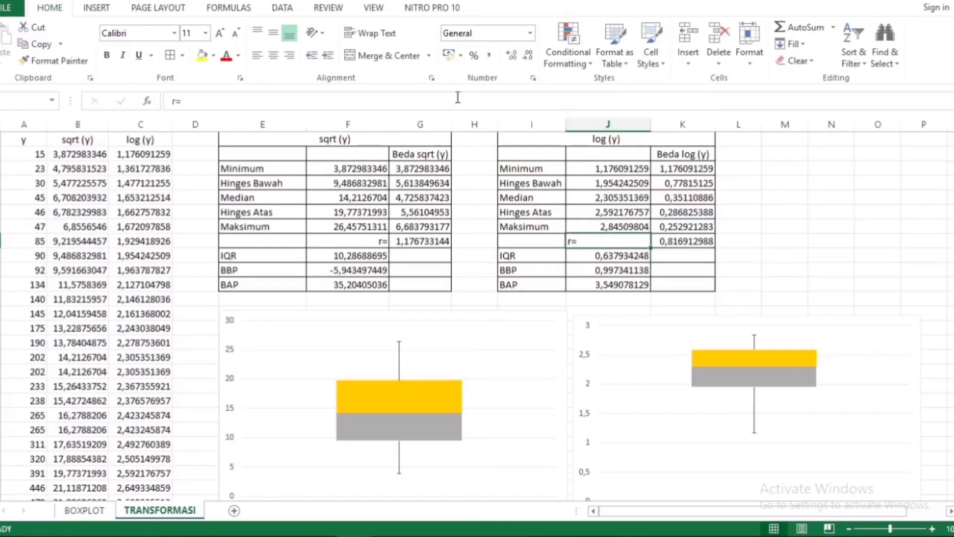
click(289, 55)
click(784, 204)
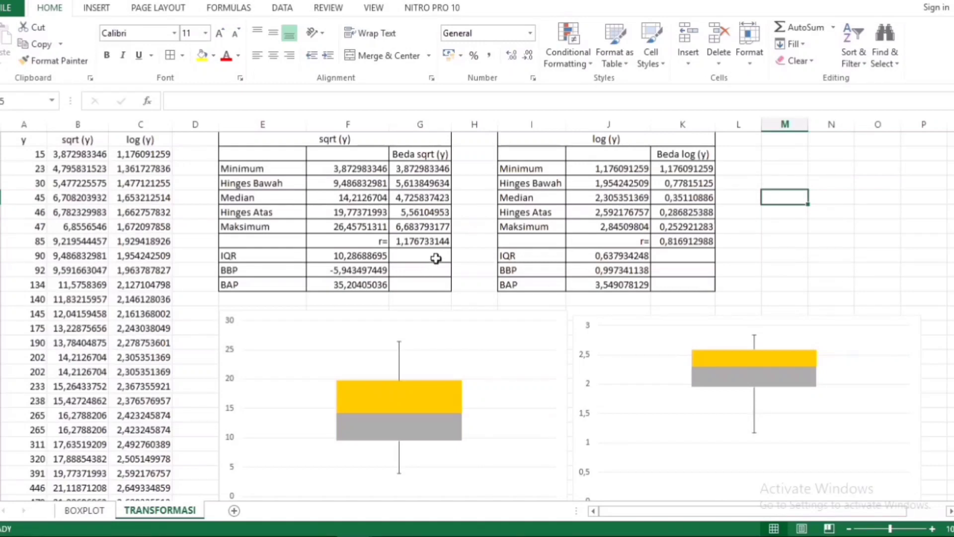
scroll(438, 259, down, 3)
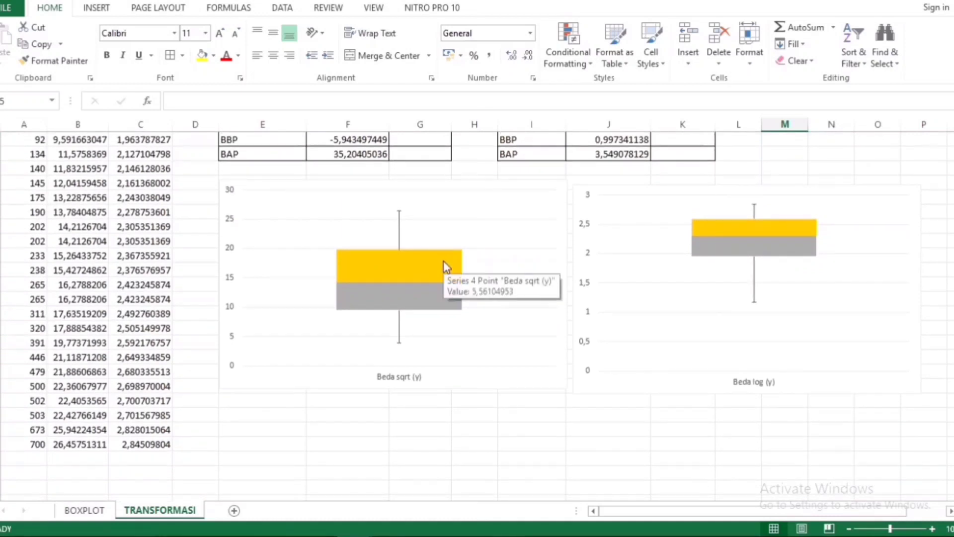